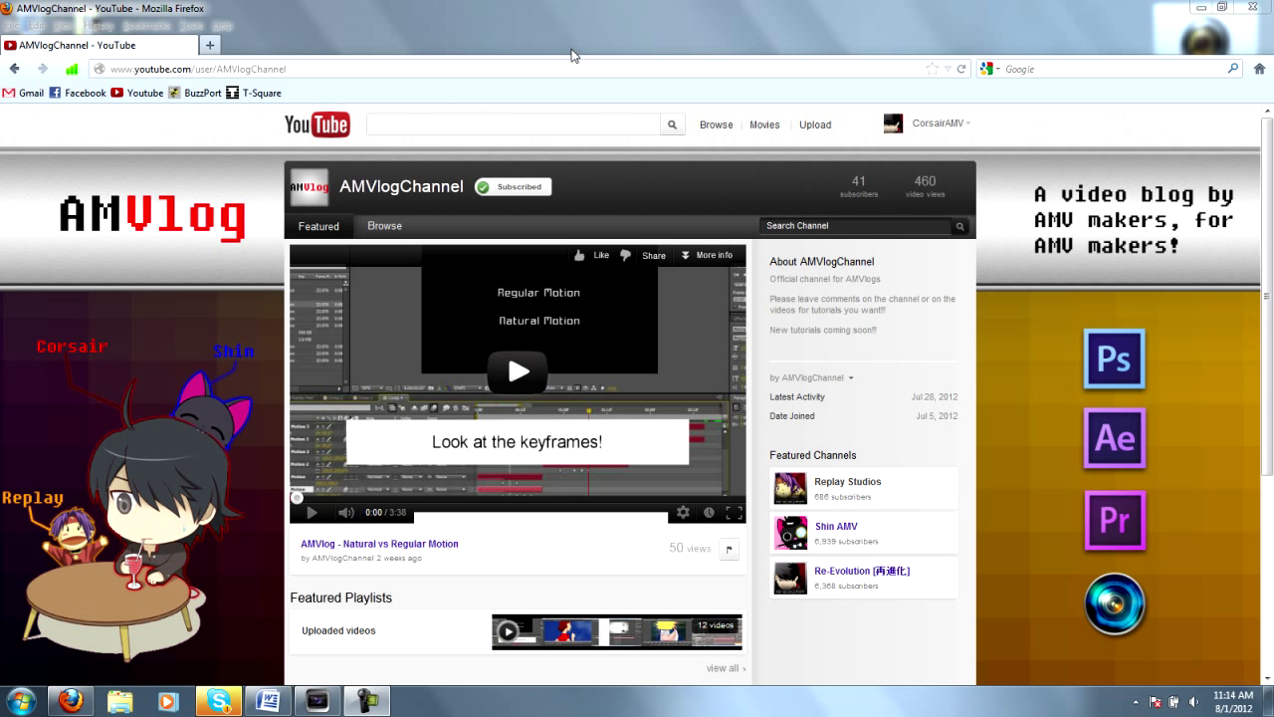
Step: Switch from Firefox to the Vegas Pro 10.0 window showing the AMVlog Beginners.veg project
{"action": "left_click", "coordinate": [317, 702]}
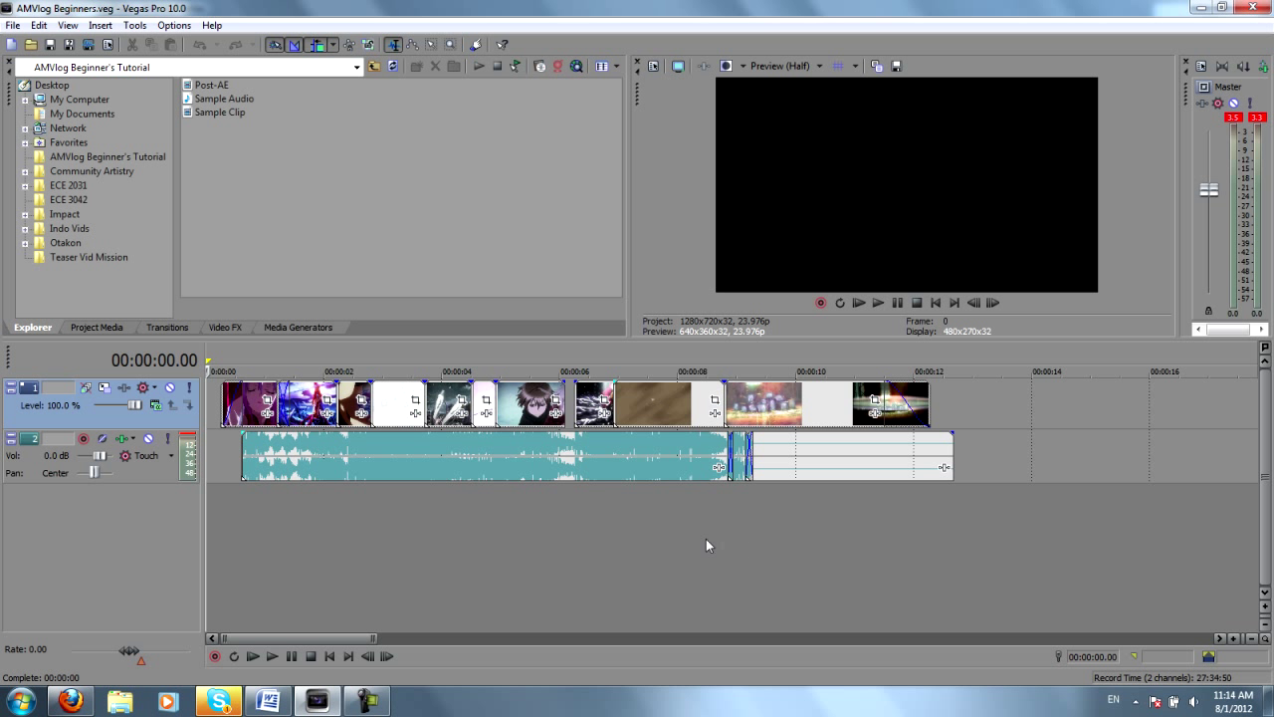
Step: Preview frames of the edit at about two, seven and mid-way seconds
{"action": "left_click", "coordinate": [343, 569]}
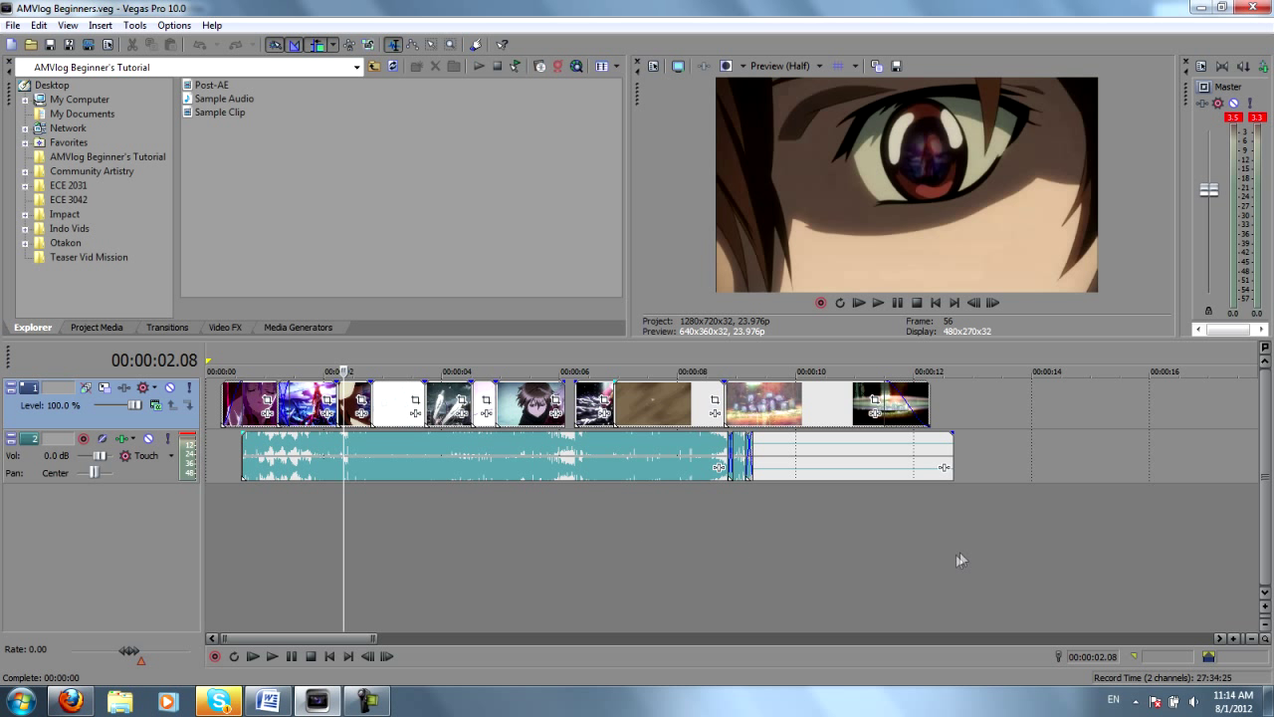
{"action": "left_click", "coordinate": [663, 535]}
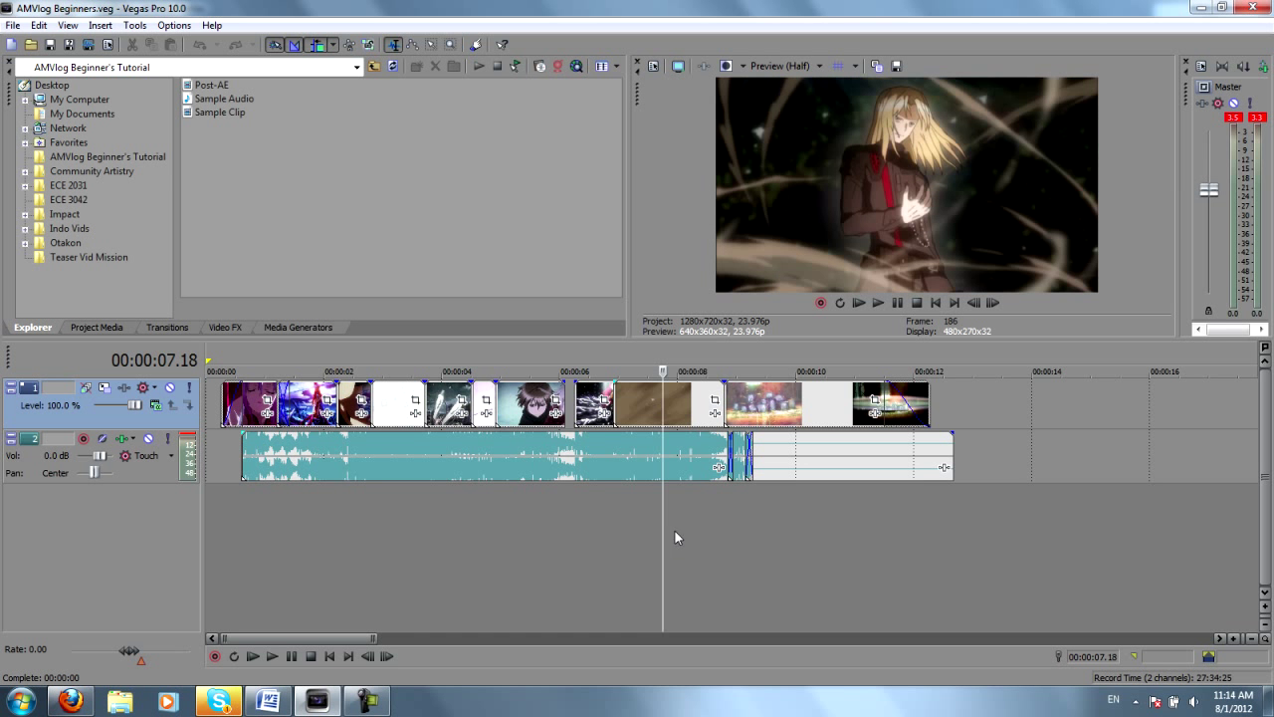
{"action": "left_click", "coordinate": [508, 537]}
{"action": "left_click", "coordinate": [368, 518]}
Step: Mark a time selection from the clips' end at about 12 seconds back to 00:00:00
{"action": "scroll", "coordinate": [394, 523], "scroll_direction": "up", "scroll_amount": 2}
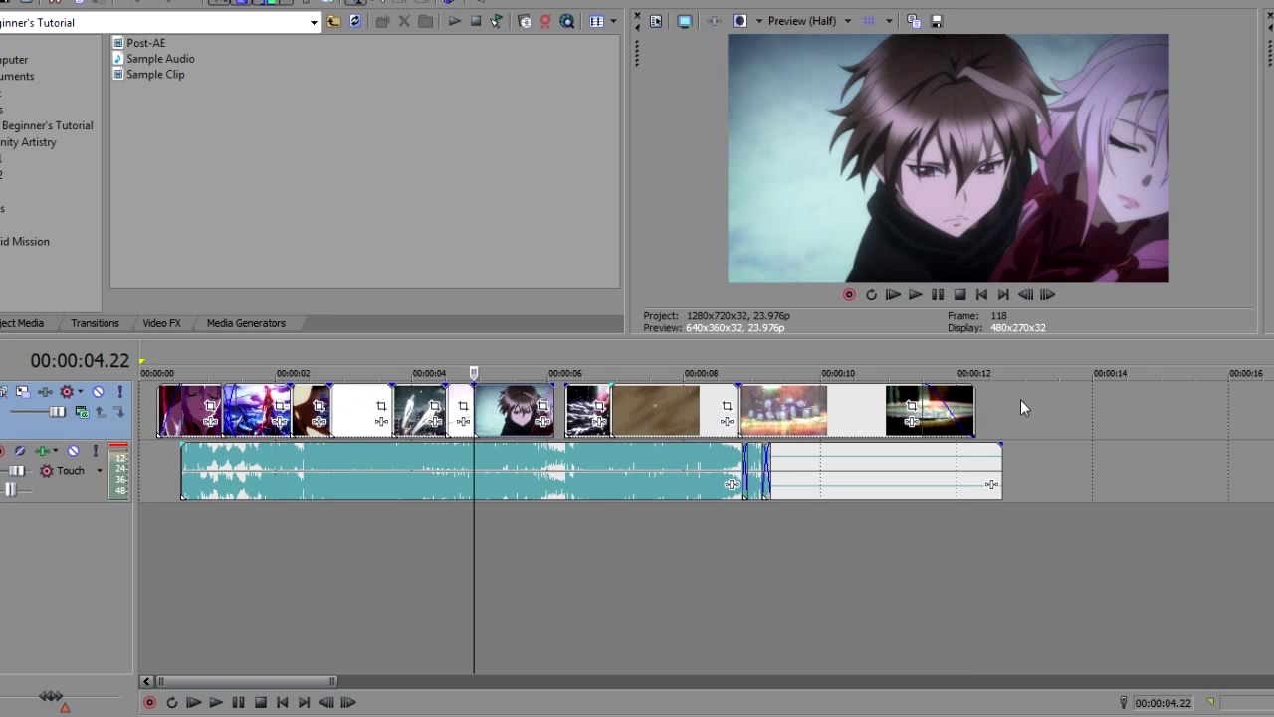
{"action": "left_click_drag", "start_coordinate": [1021, 399], "coordinate": [140, 409]}
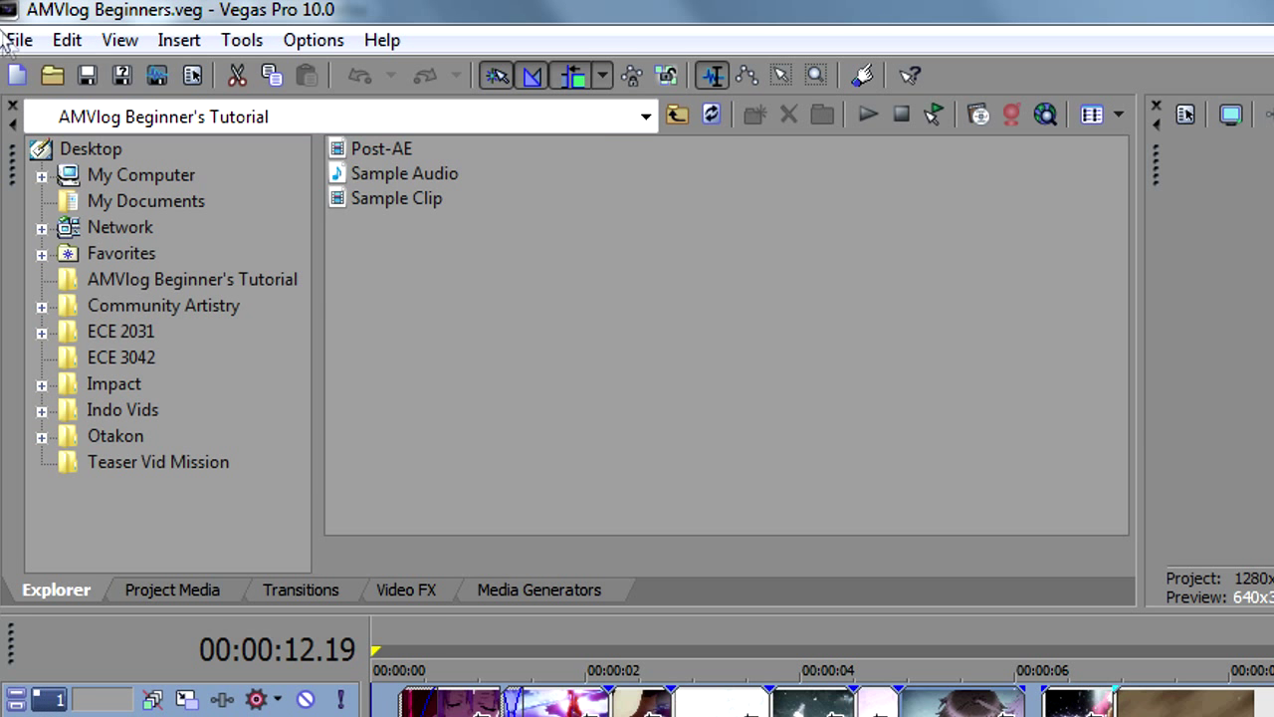
{"action": "left_click", "coordinate": [19, 40]}
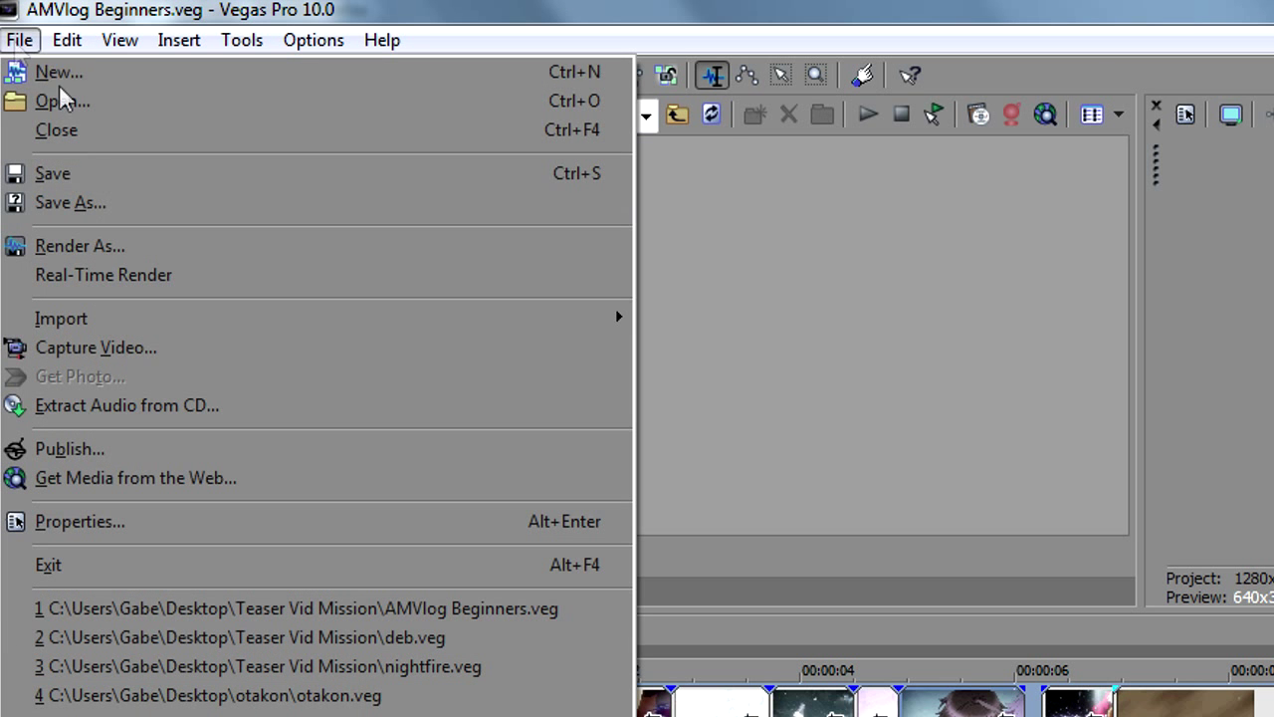
{"action": "left_click", "coordinate": [129, 245]}
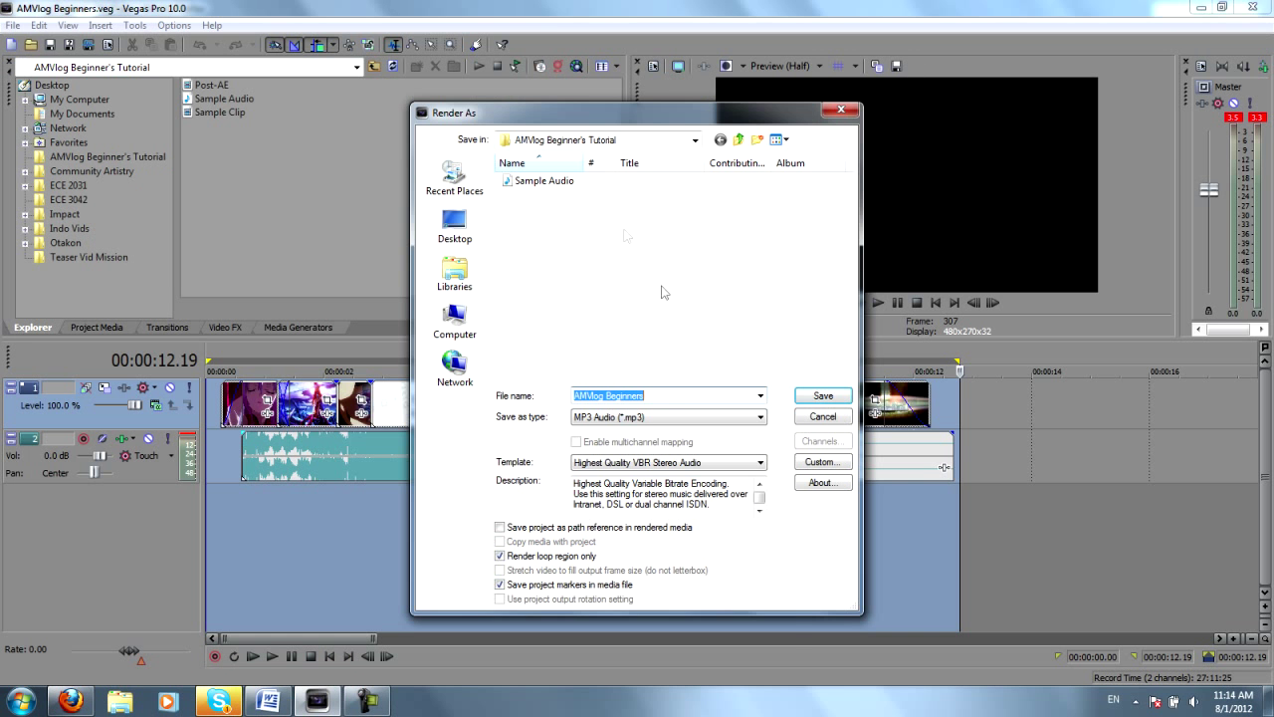
{"action": "left_click", "coordinate": [700, 422]}
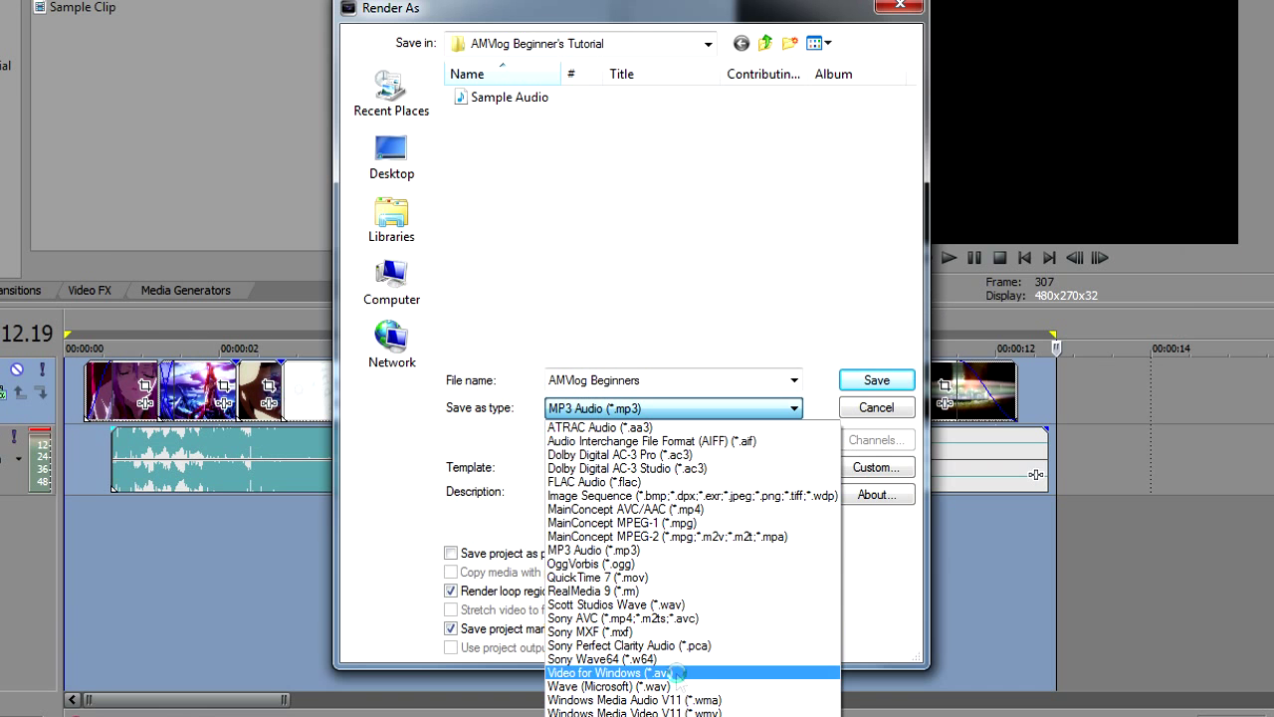
{"action": "left_click", "coordinate": [677, 674]}
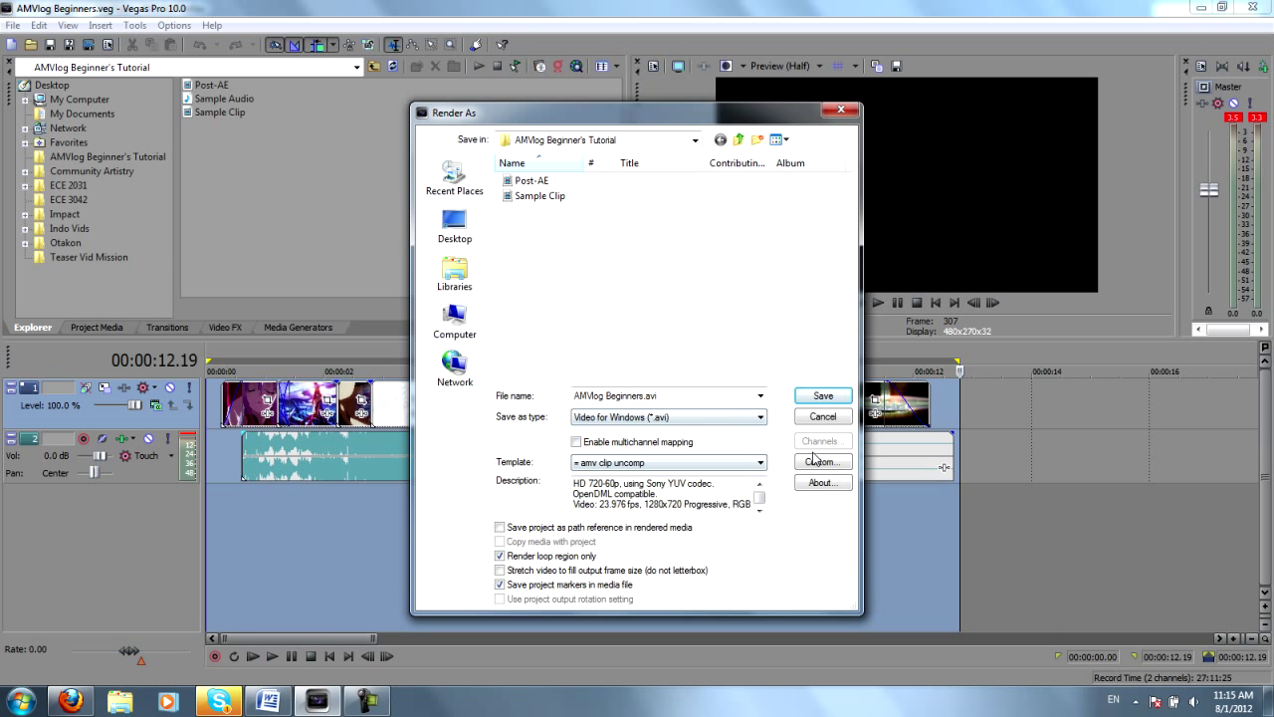
{"action": "left_click", "coordinate": [872, 468]}
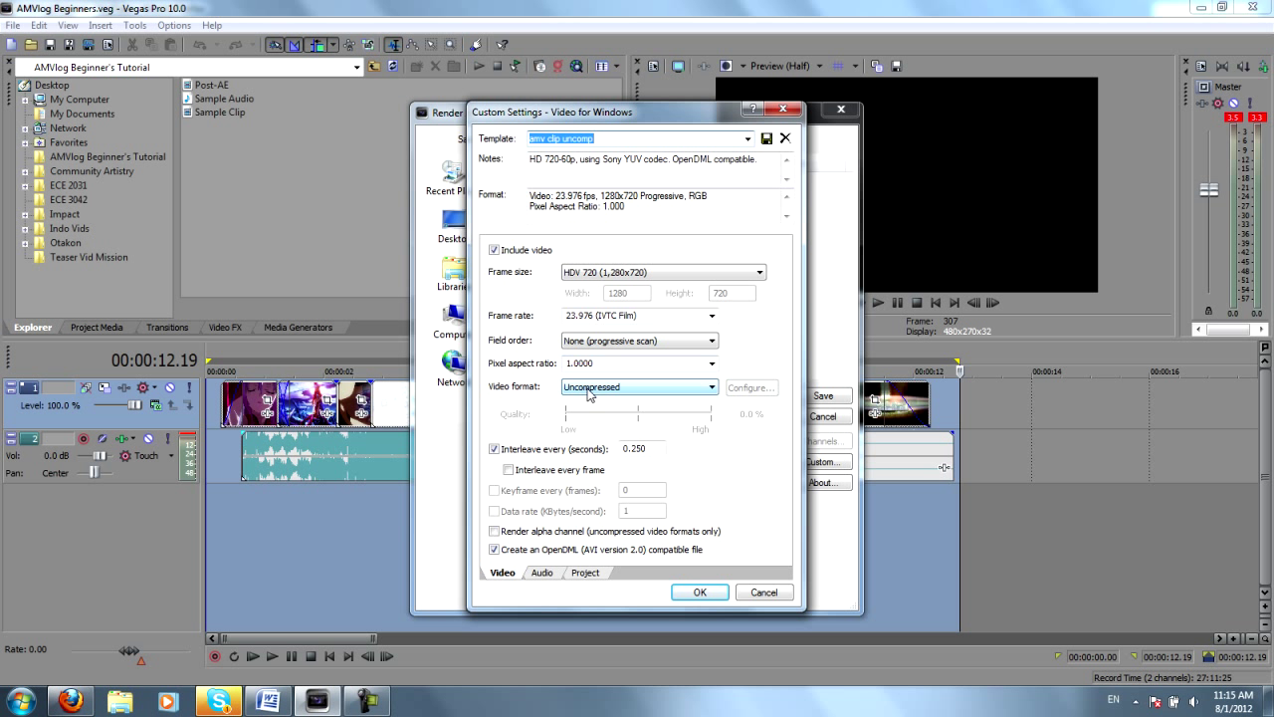
{"action": "left_click", "coordinate": [542, 572]}
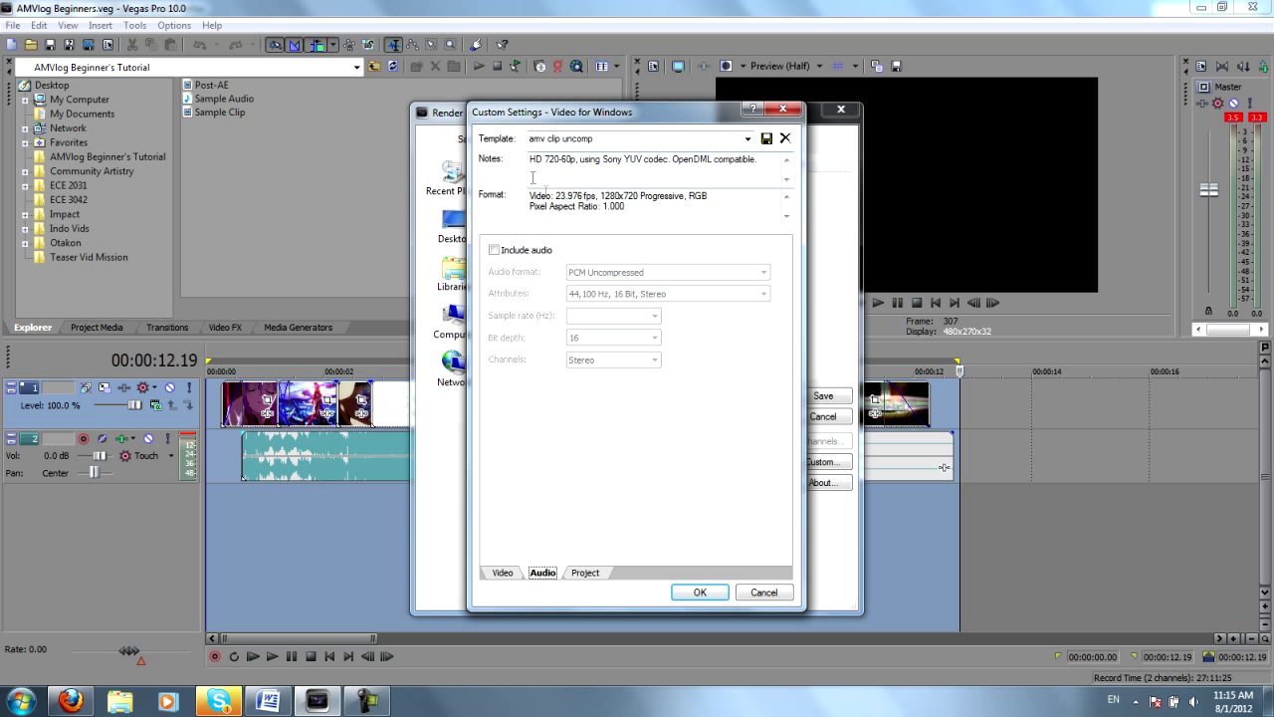
{"action": "left_click", "coordinate": [698, 594]}
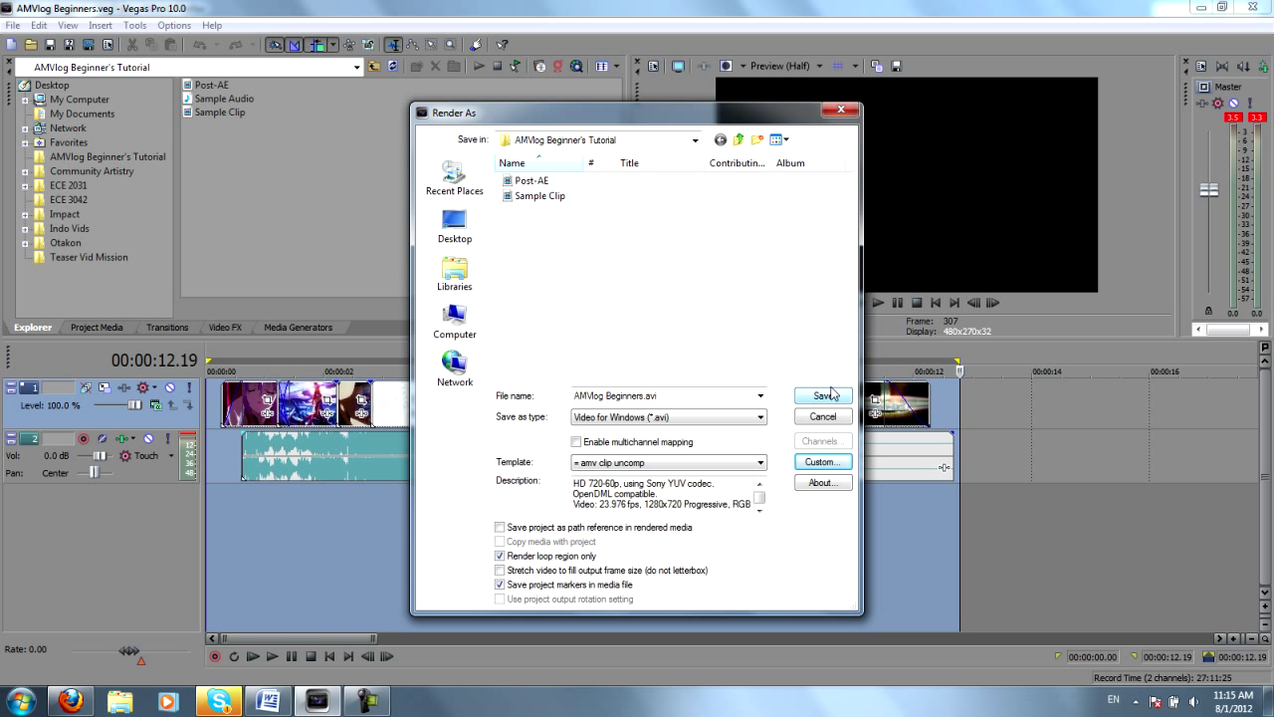
{"action": "left_click", "coordinate": [547, 196]}
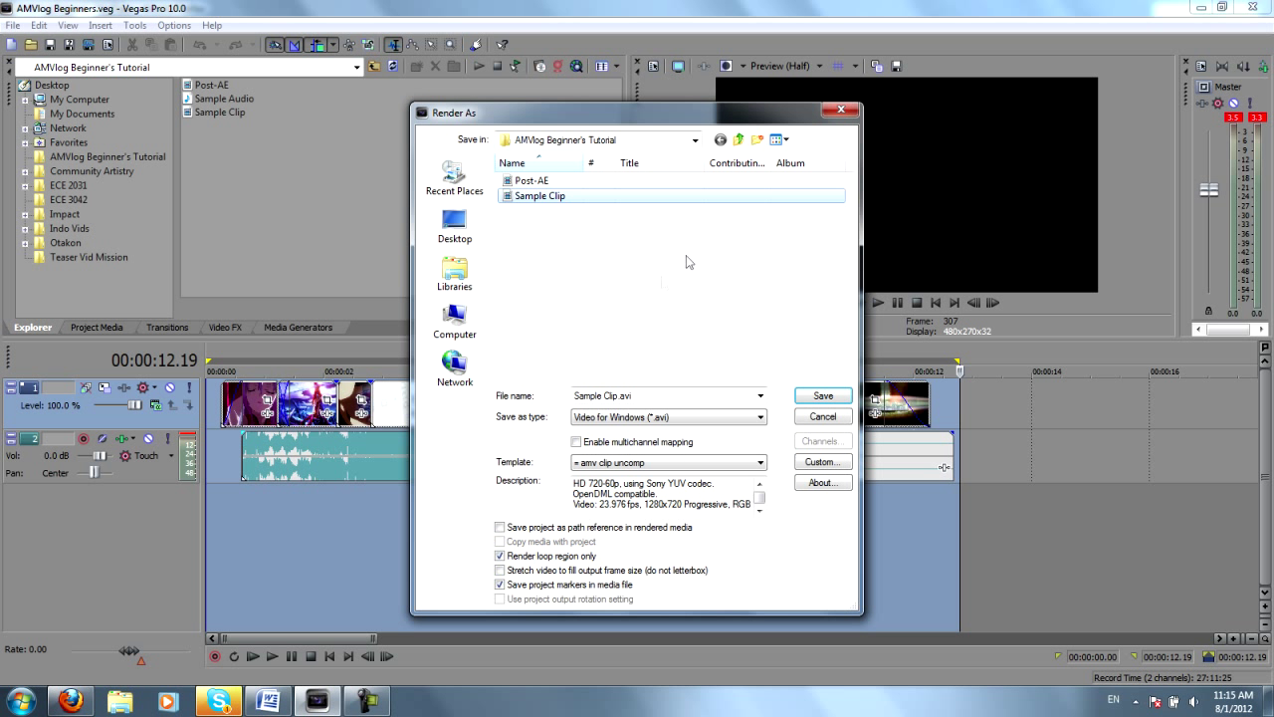
{"action": "left_click", "coordinate": [815, 418]}
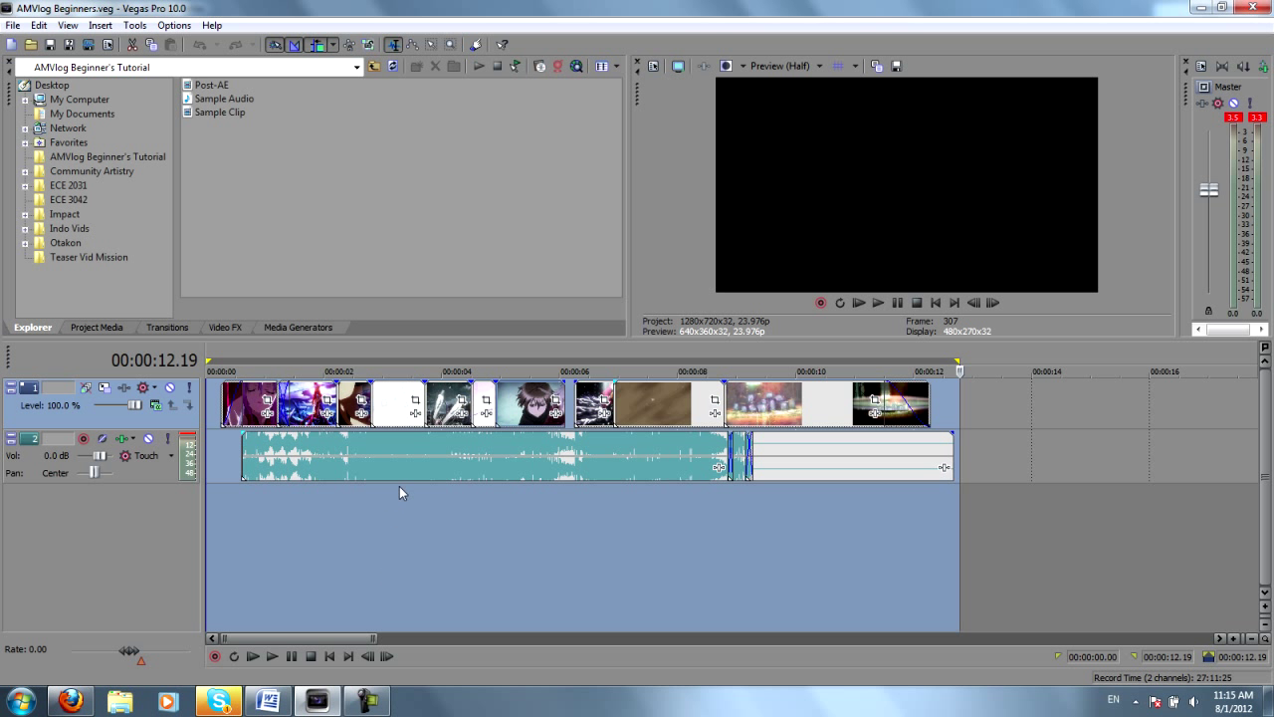
{"action": "left_click", "coordinate": [13, 24]}
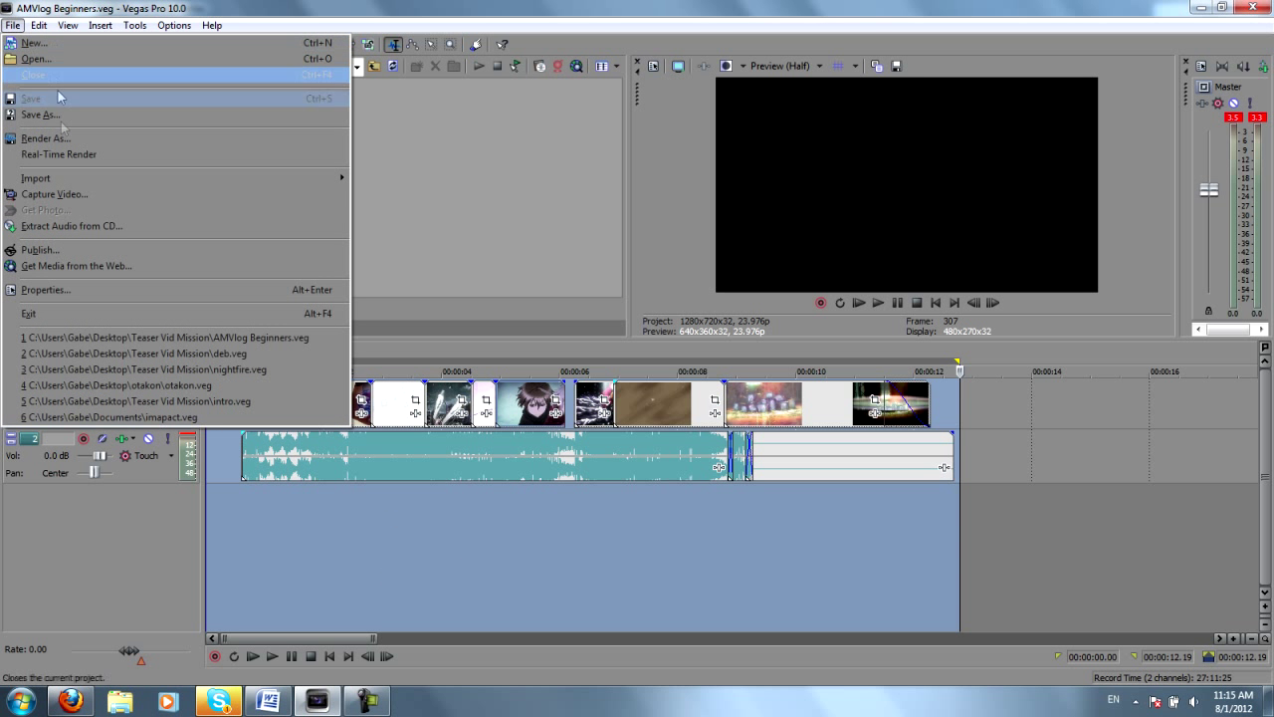
{"action": "left_click", "coordinate": [40, 128]}
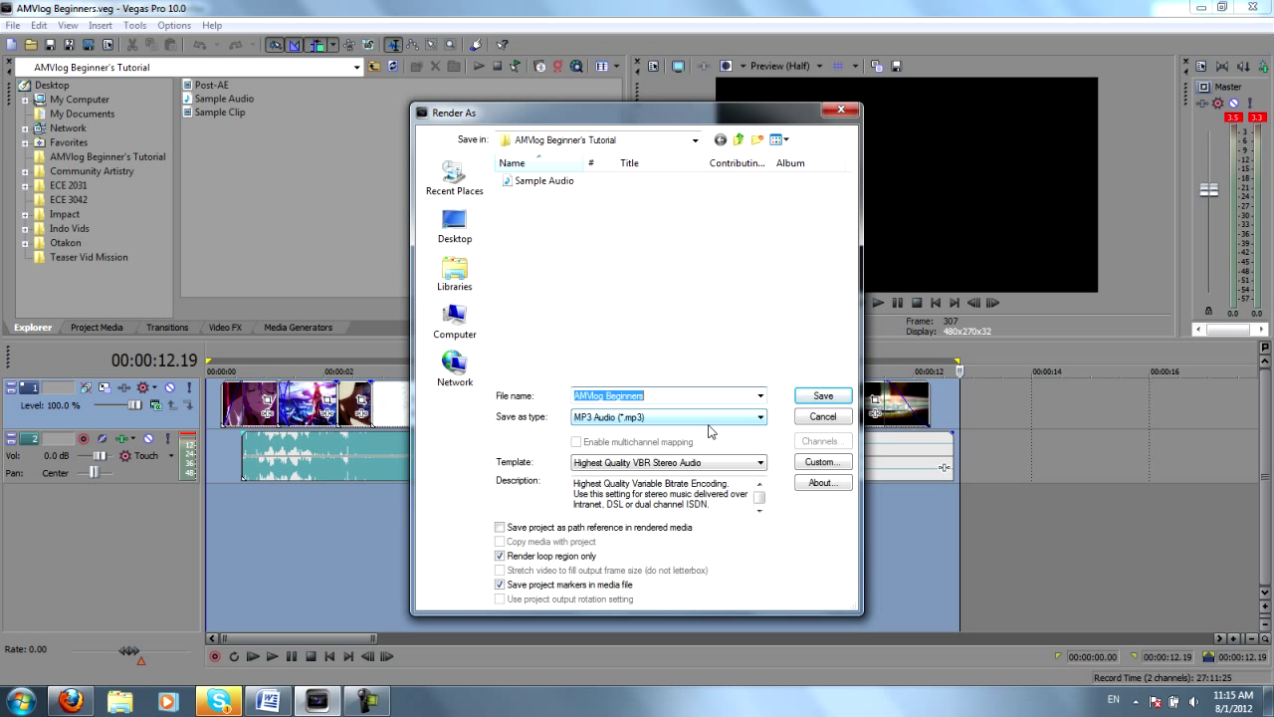
{"action": "left_click", "coordinate": [629, 419]}
{"action": "left_click", "coordinate": [631, 418]}
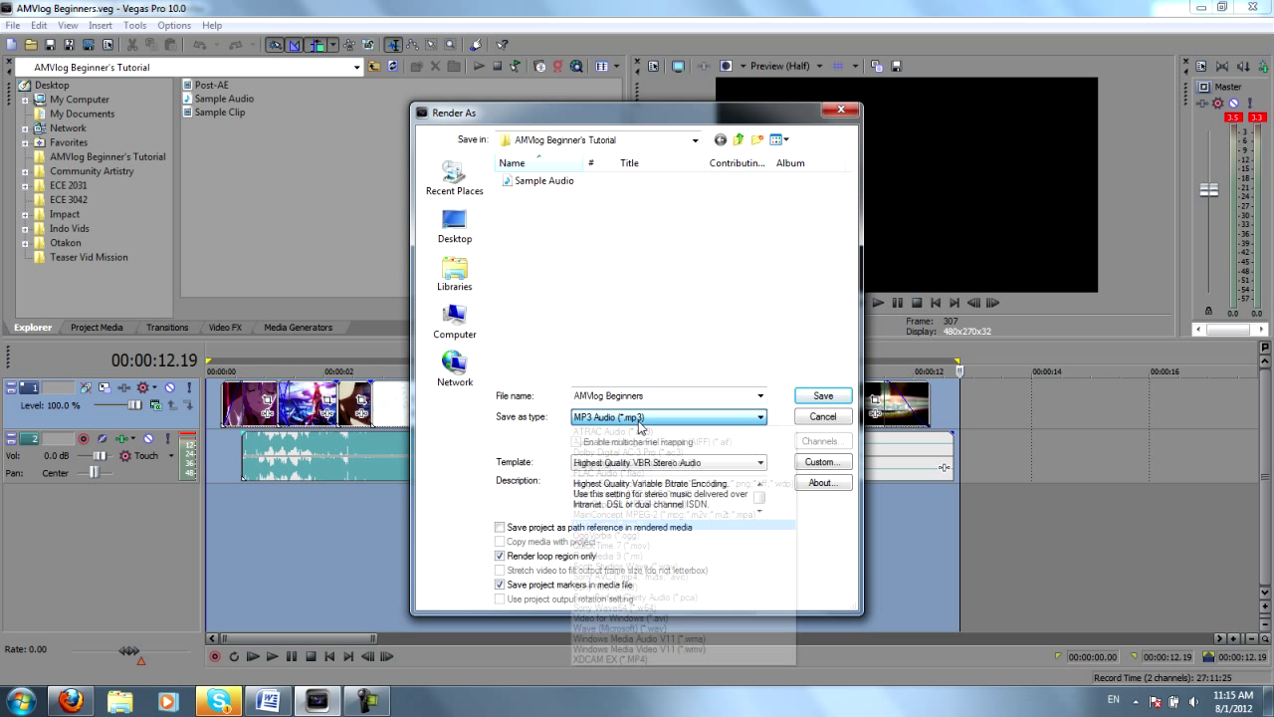
{"action": "left_click", "coordinate": [711, 461]}
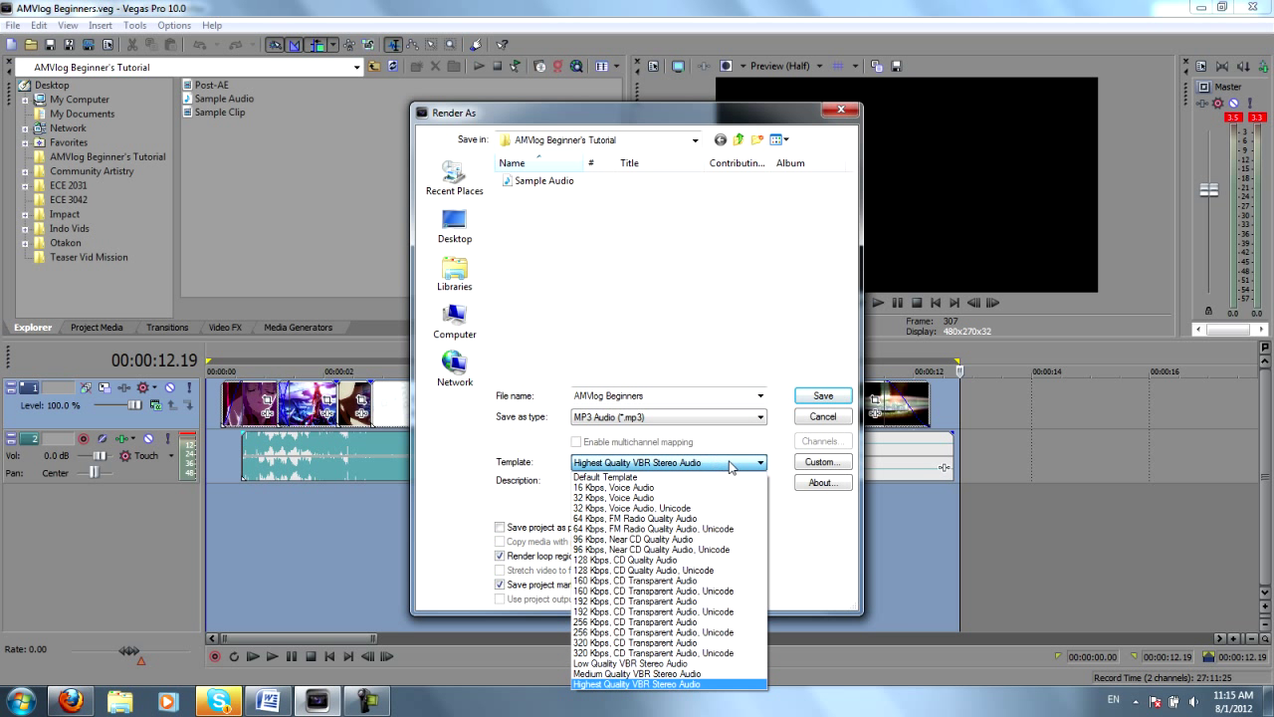
{"action": "left_click", "coordinate": [732, 462]}
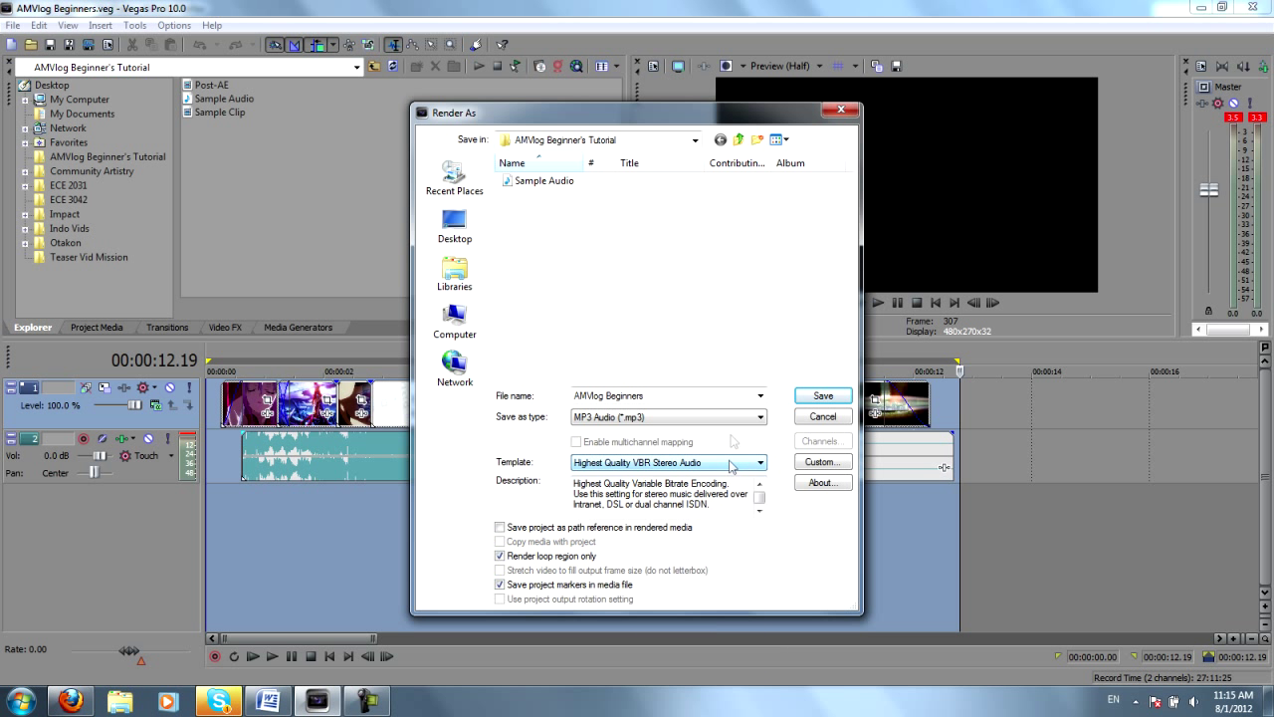
{"action": "left_click", "coordinate": [678, 397]}
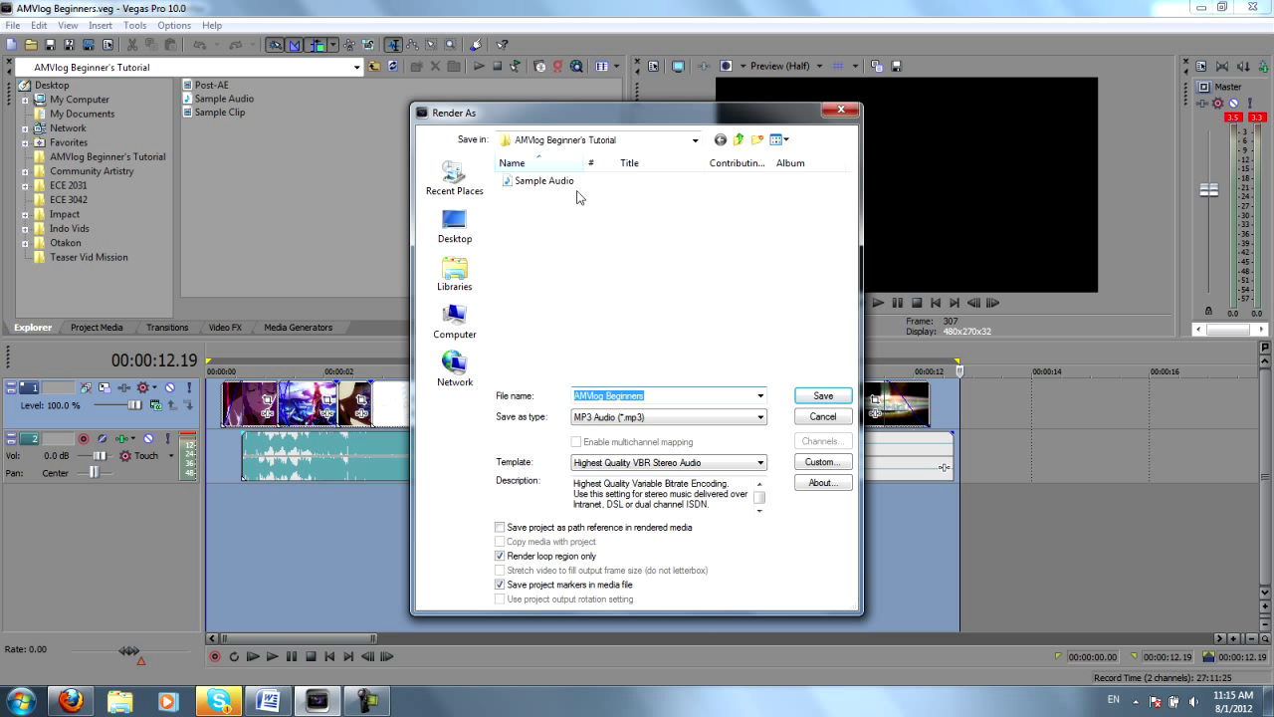
{"action": "left_click", "coordinate": [823, 416]}
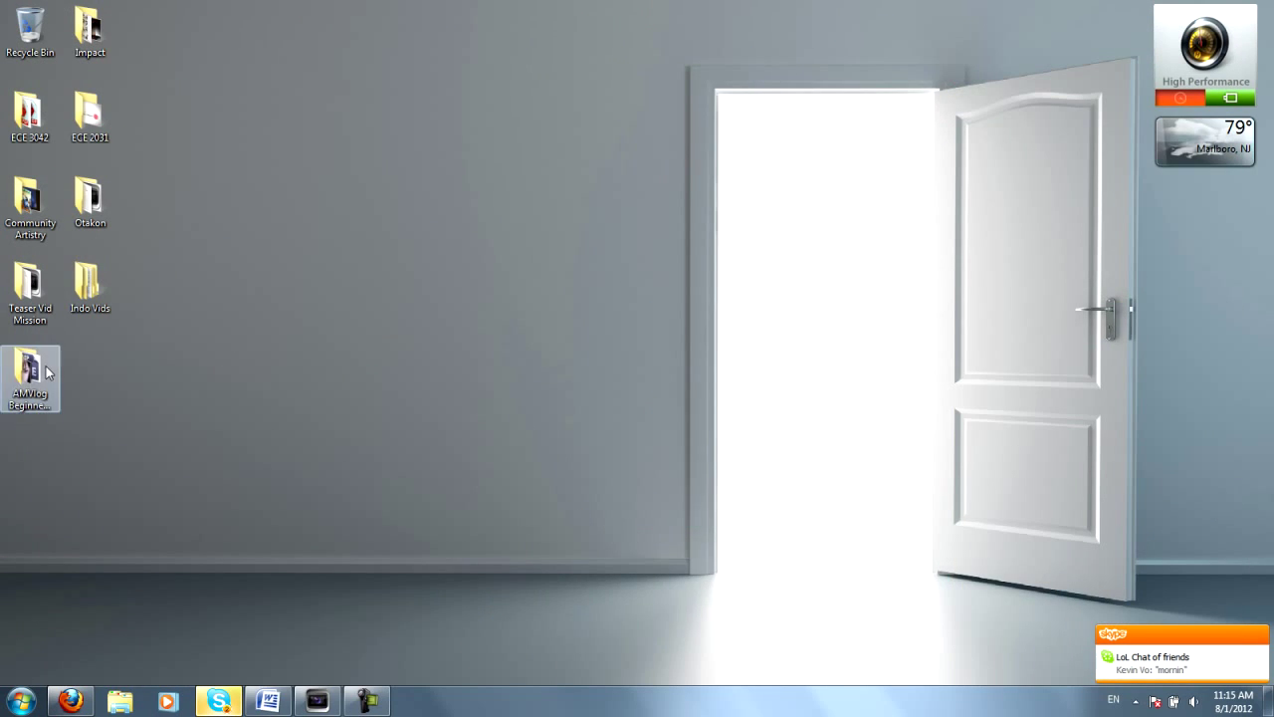
Step: Look over the Sample Audio and Sample Clip files in the AMVlog Beginner's Tutorial folder
{"action": "double_click", "coordinate": [45, 365]}
{"action": "left_click", "coordinate": [513, 145]}
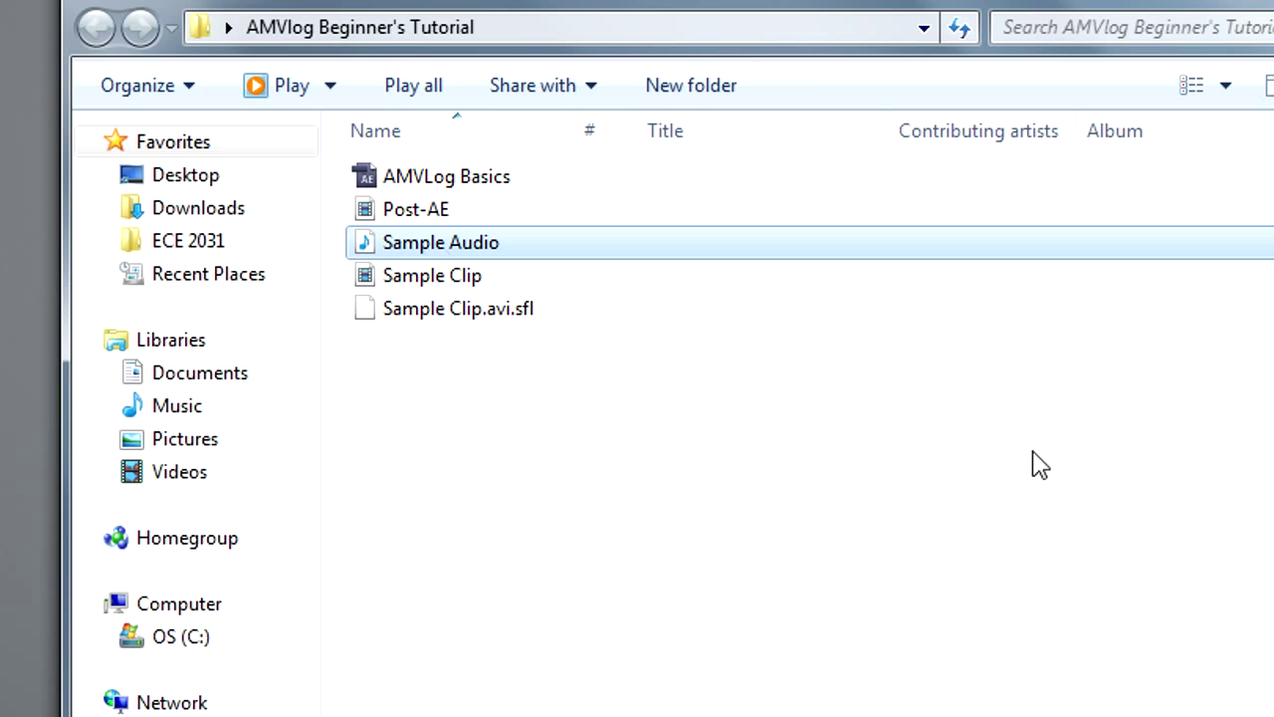
{"action": "left_click", "coordinate": [535, 165]}
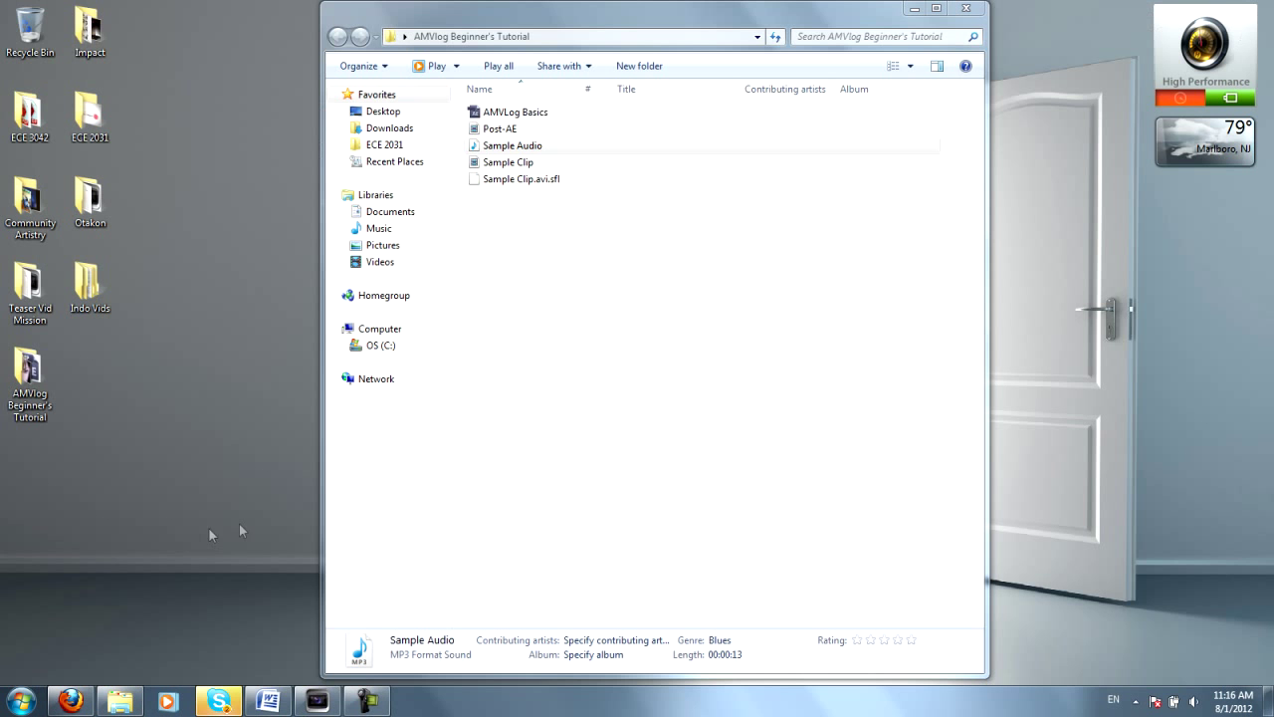
Step: Hide the folder window and launch Adobe After Effects CS5.5 from the Start menu
{"action": "left_click", "coordinate": [940, 10]}
{"action": "left_click", "coordinate": [1200, 9]}
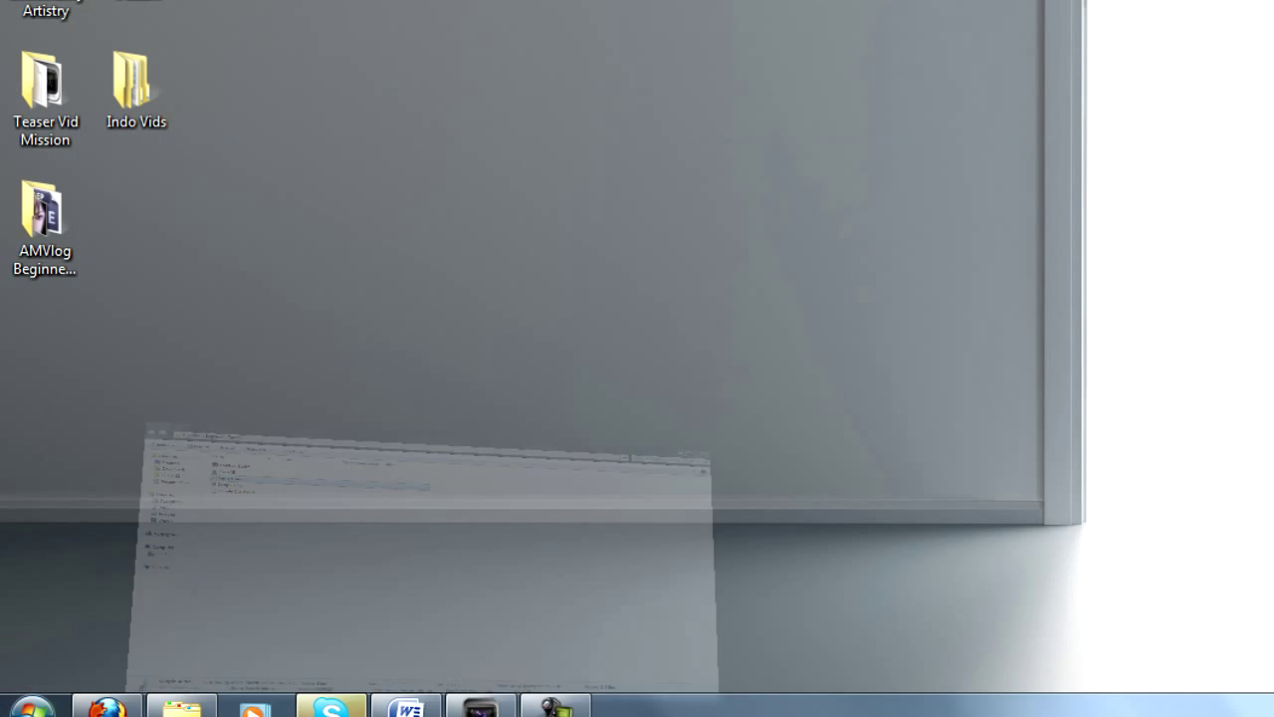
{"action": "key", "text": "super"}
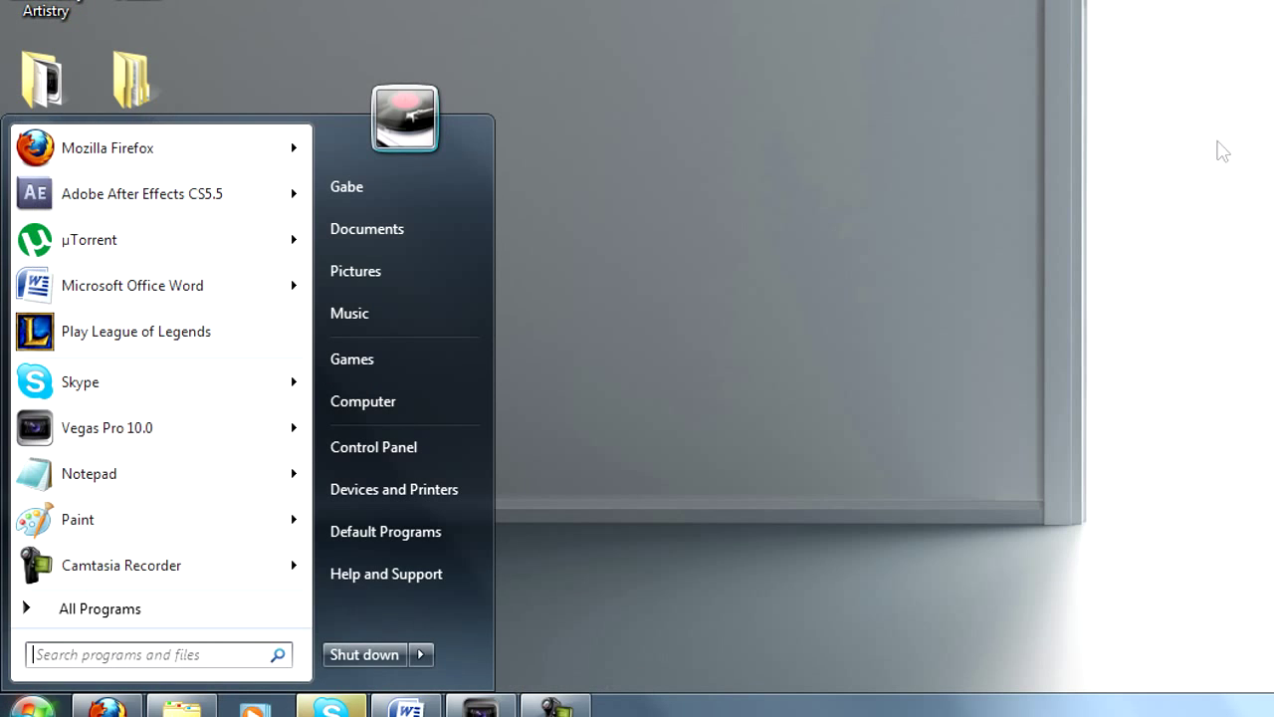
{"action": "left_click", "coordinate": [129, 193]}
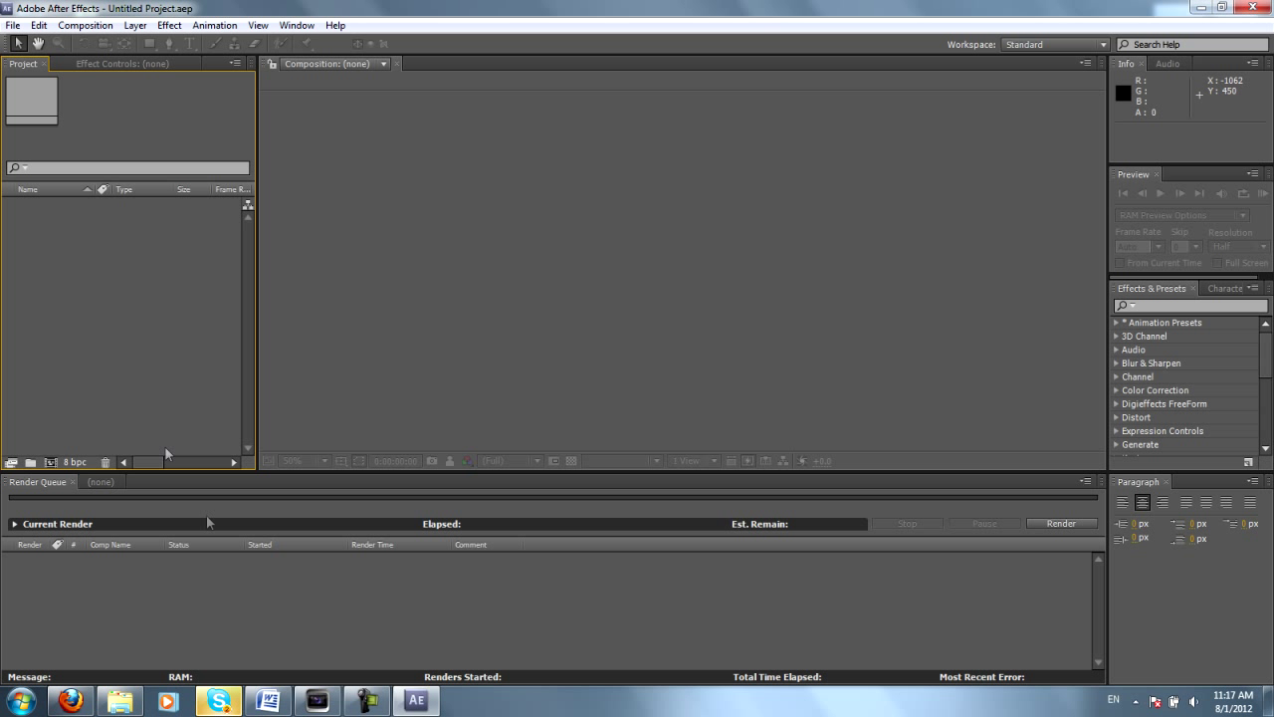
Step: Back in Vegas, preview frames around eight seconds and at 00:00:04.22
{"action": "left_click", "coordinate": [318, 701]}
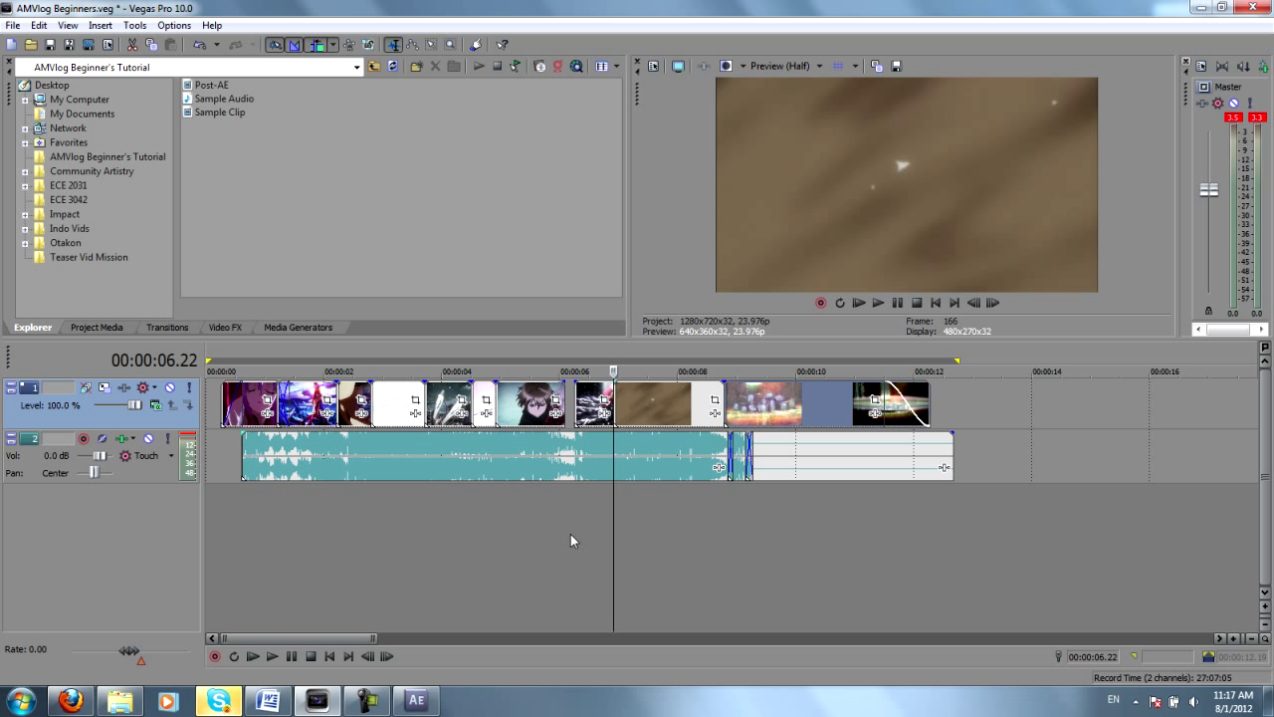
{"action": "left_click", "coordinate": [714, 504]}
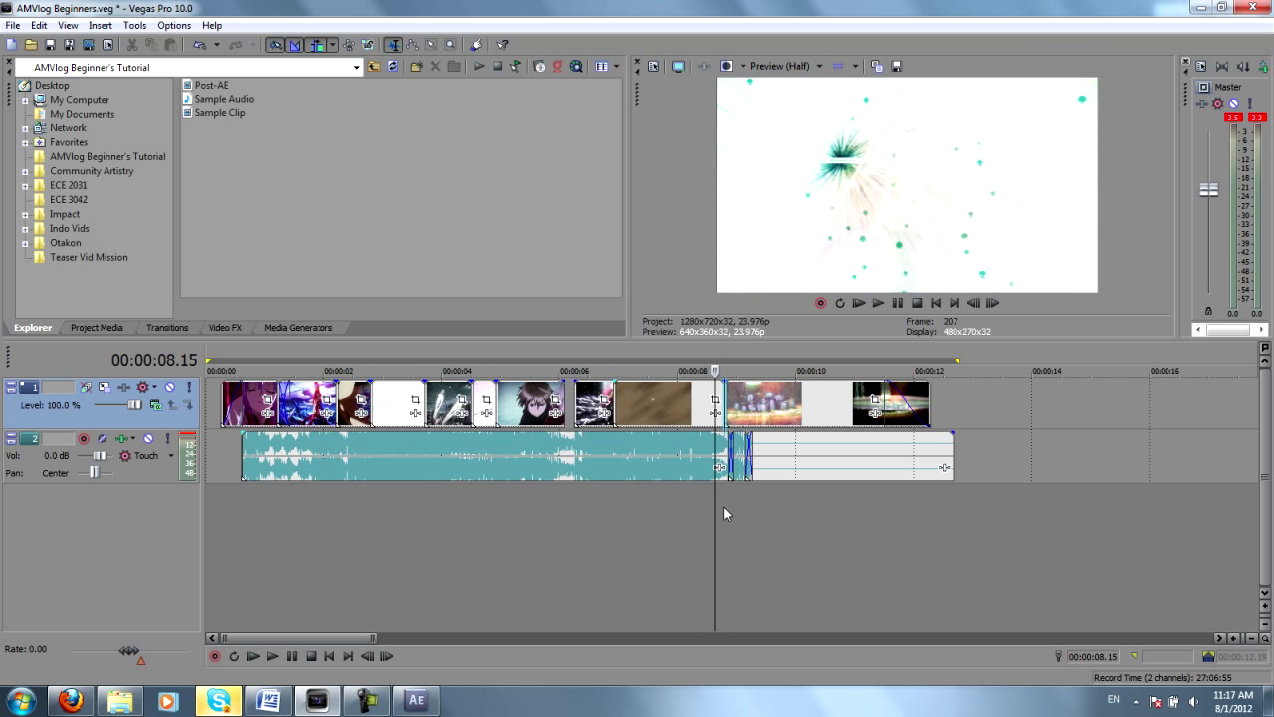
{"action": "left_click", "coordinate": [722, 506]}
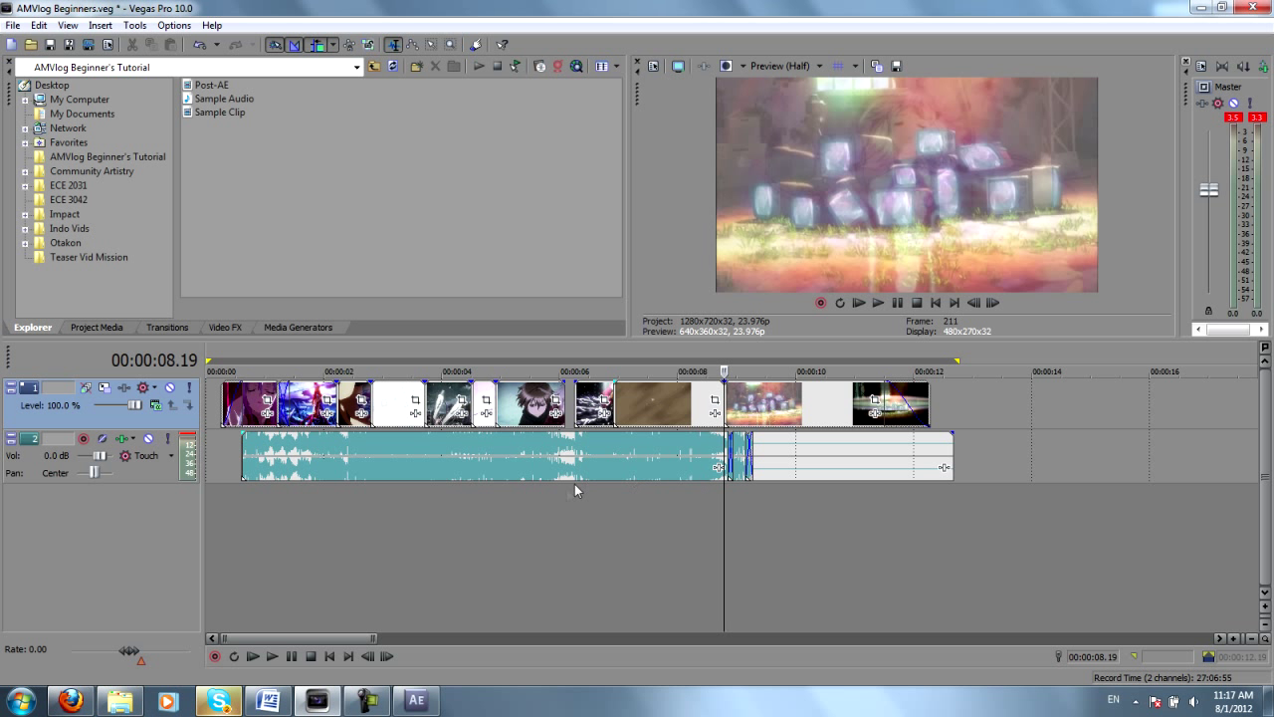
{"action": "left_click", "coordinate": [496, 558]}
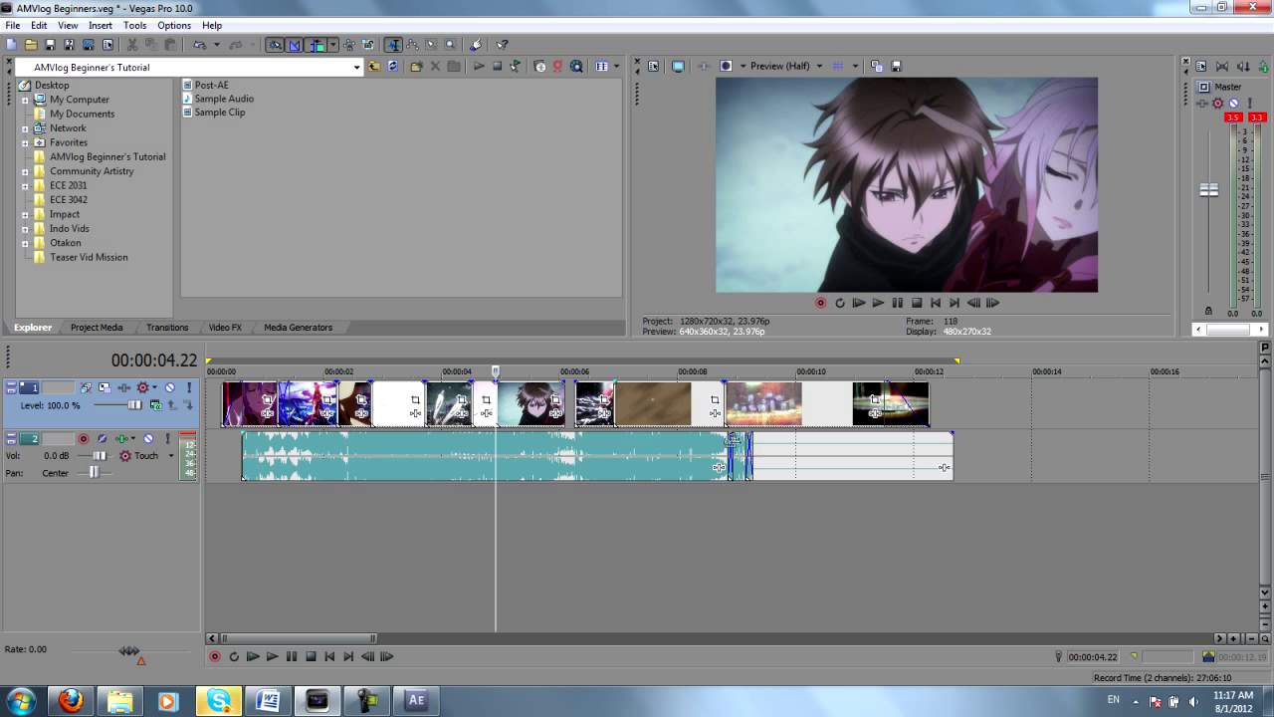
{"action": "scroll", "coordinate": [884, 402], "scroll_direction": "down", "scroll_amount": 3}
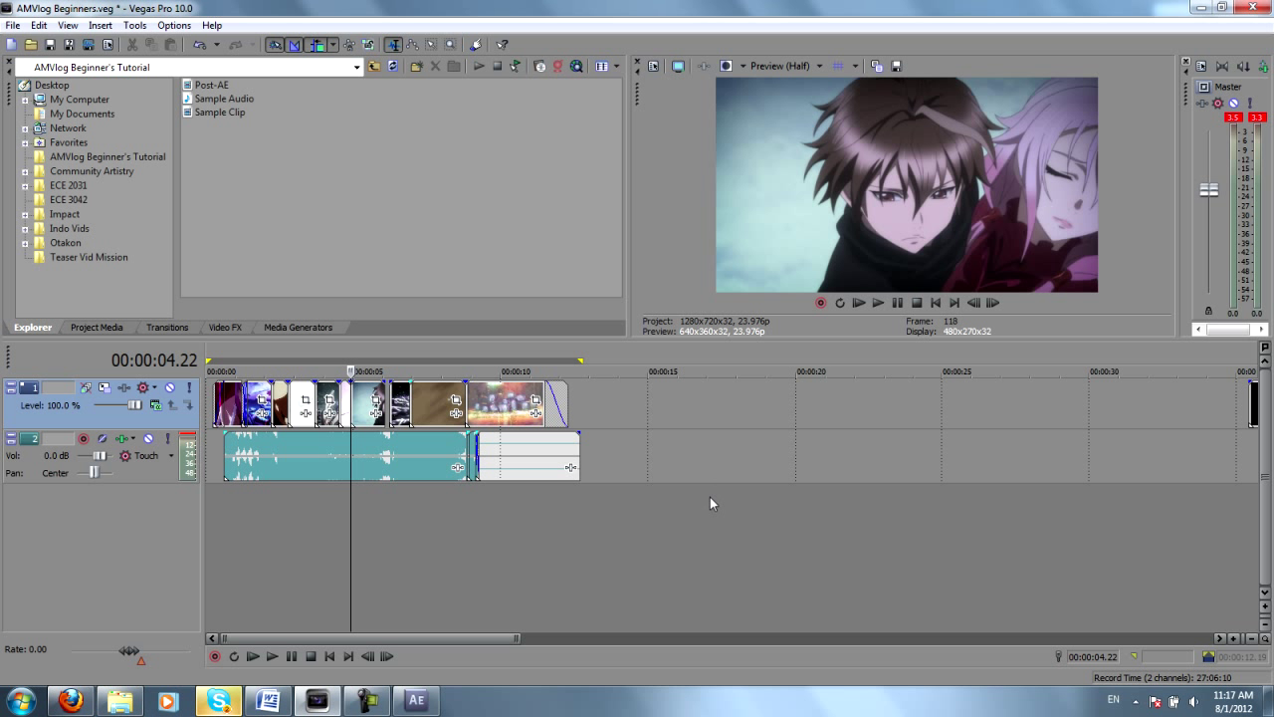
Step: Return the Vegas playhead to 00:00:03.17 and bring After Effects to the front
{"action": "left_click", "coordinate": [313, 503]}
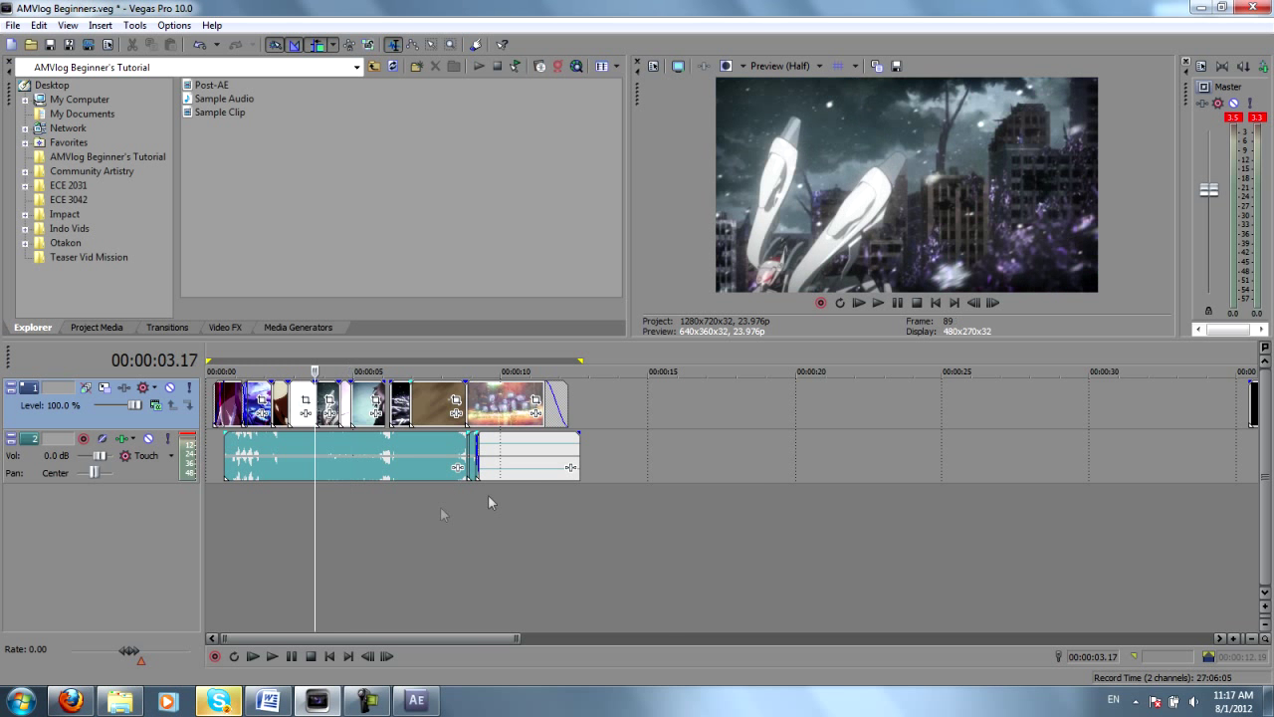
{"action": "scroll", "coordinate": [503, 522], "scroll_direction": "up", "scroll_amount": 2}
{"action": "left_click", "coordinate": [416, 703]}
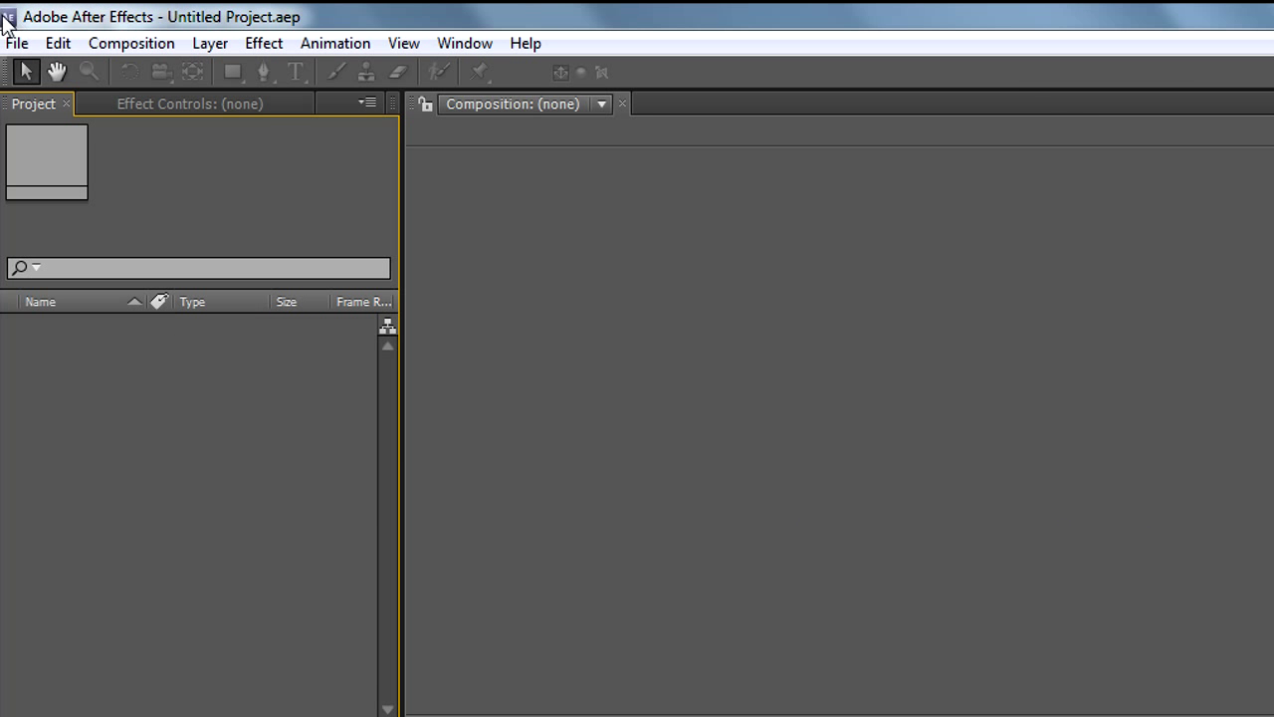
Step: Import Sample Clip.avi and Sample Audio.mp3 together through File > Import > File
{"action": "left_click", "coordinate": [16, 43]}
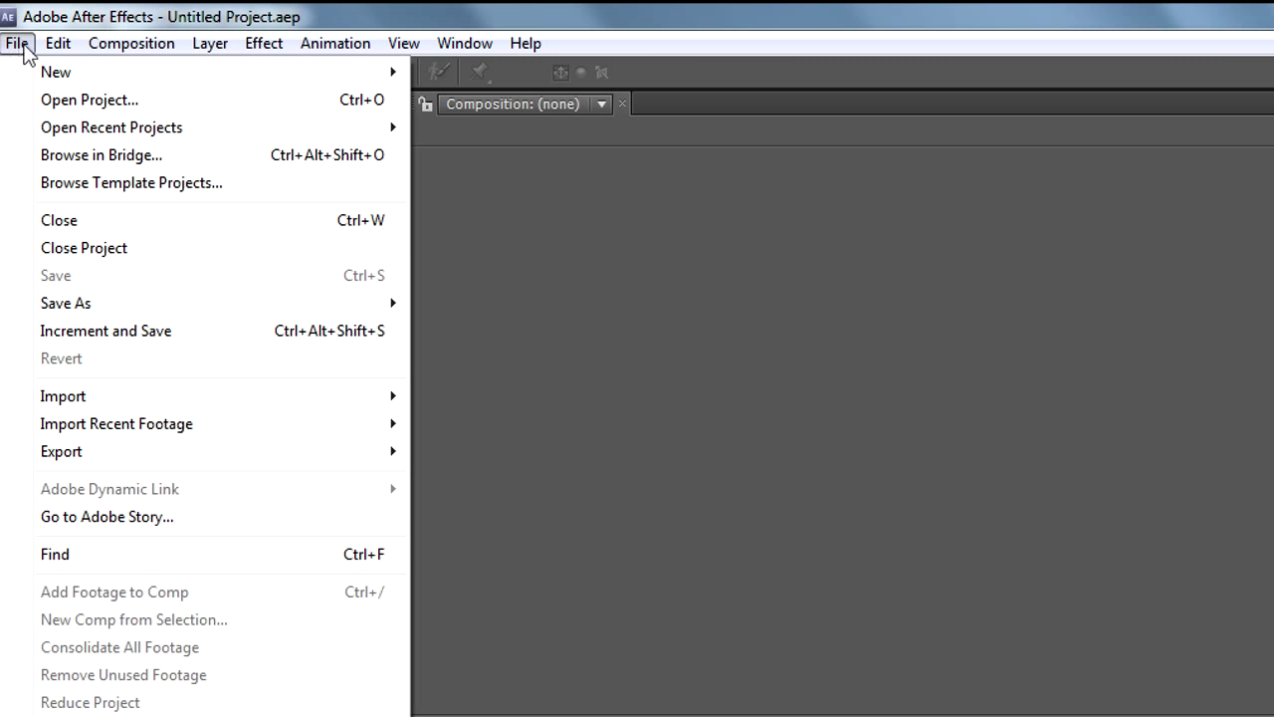
{"action": "mouse_move", "coordinate": [113, 396]}
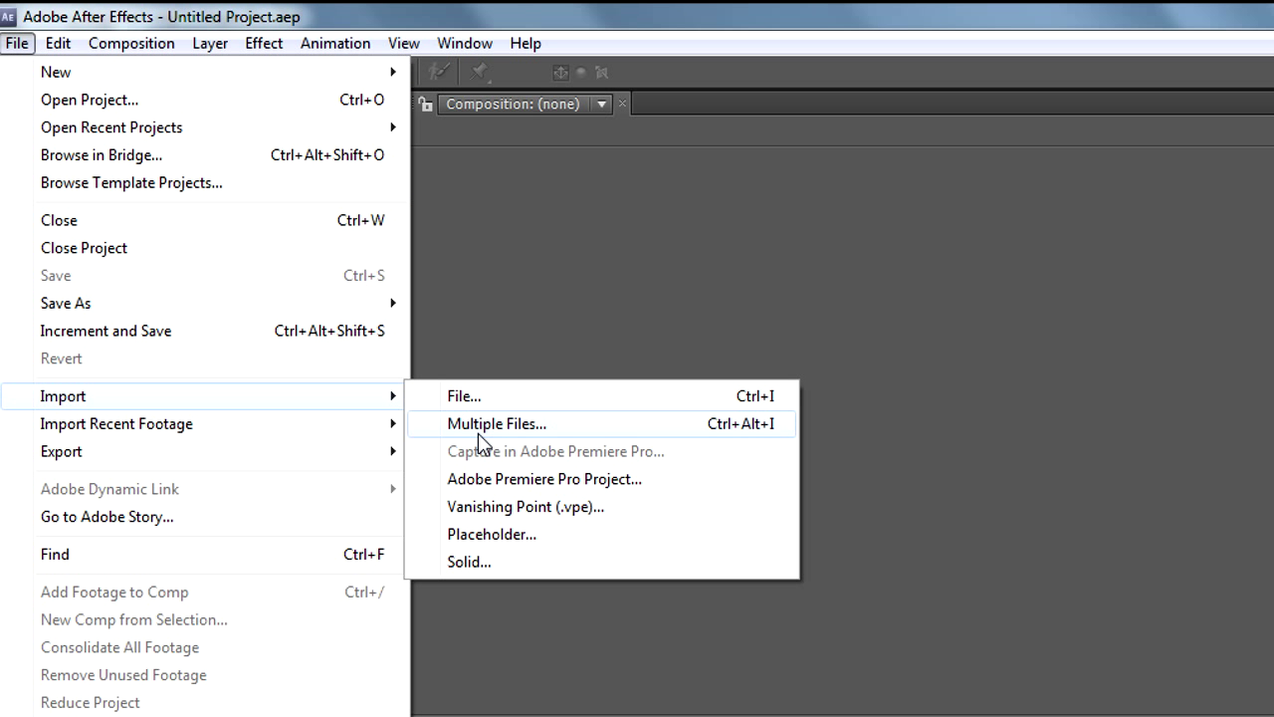
{"action": "left_click", "coordinate": [488, 398]}
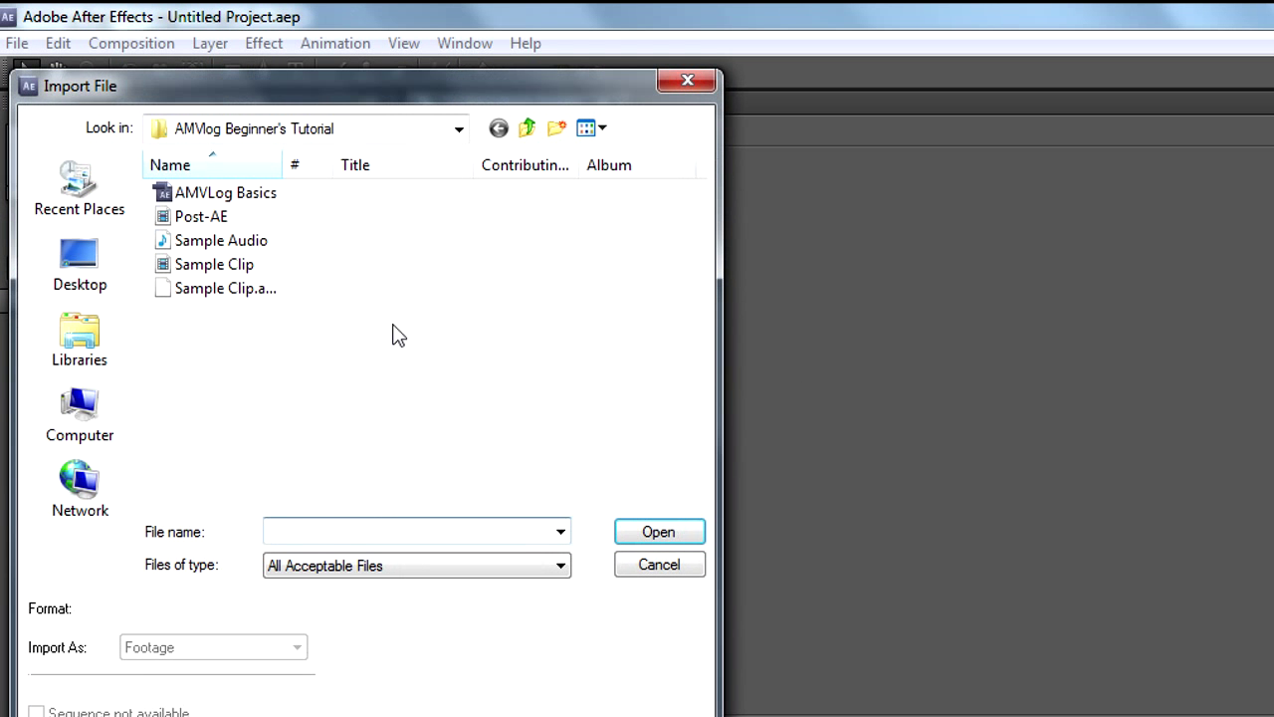
{"action": "left_click", "coordinate": [261, 264]}
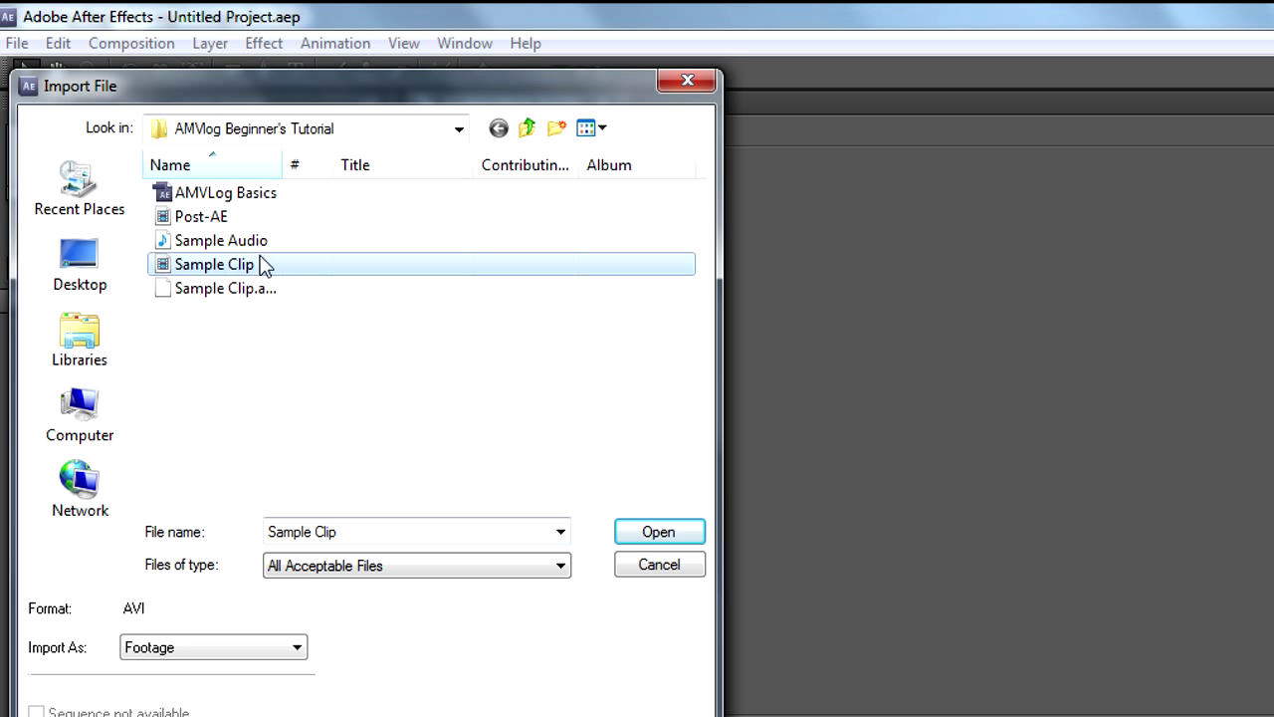
{"action": "left_click", "coordinate": [257, 242]}
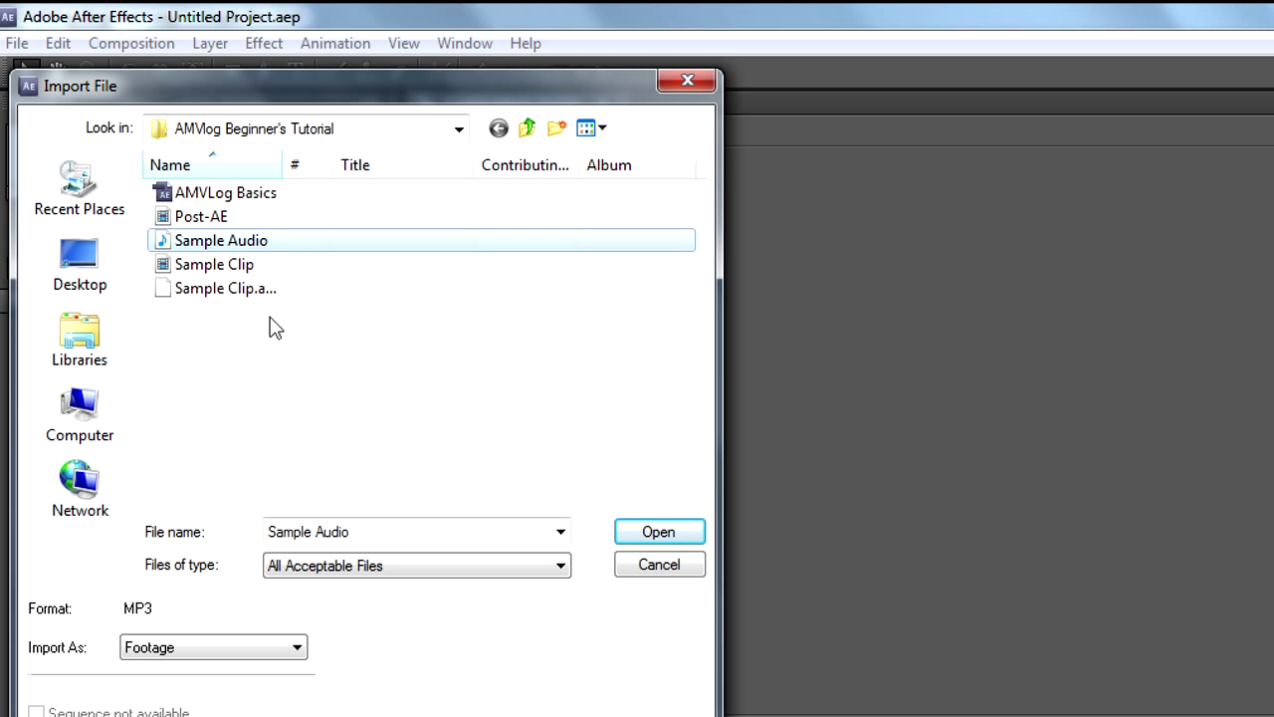
{"action": "left_click", "coordinate": [249, 266], "text": "ctrl"}
{"action": "left_click", "coordinate": [639, 528]}
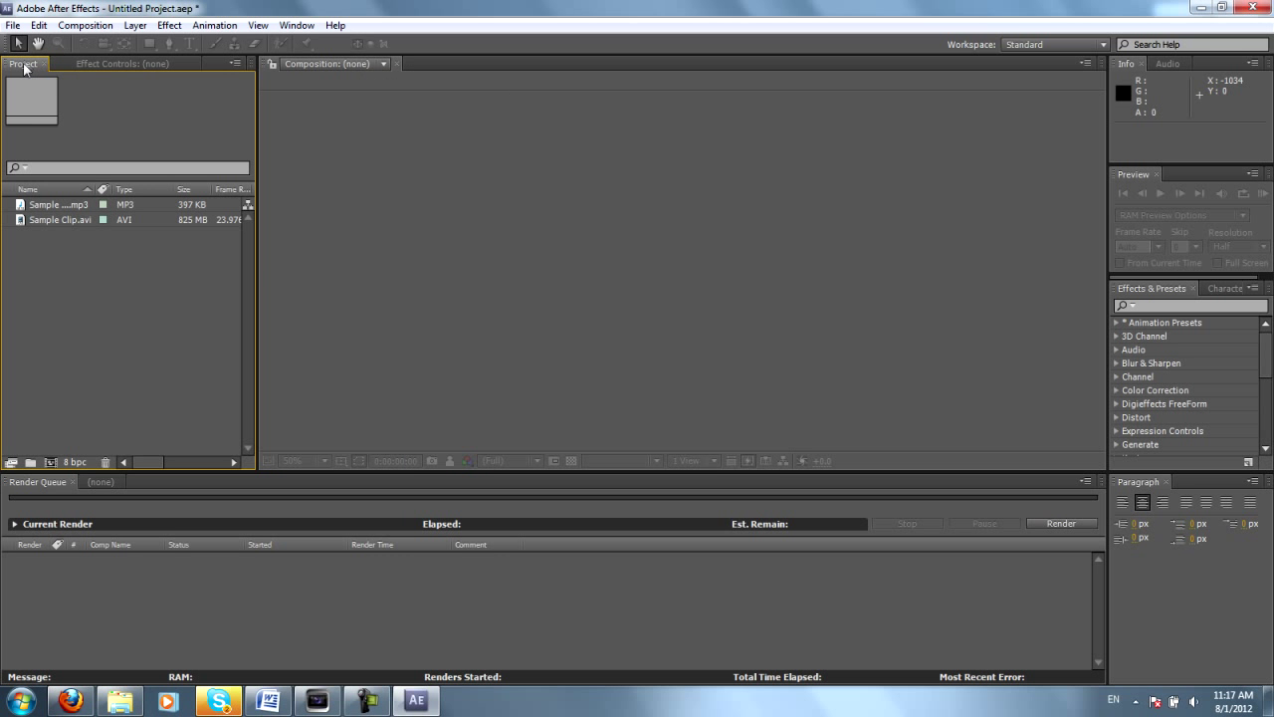
Step: Inspect the Sample Audio.mp3 and Sample Clip.avi details, then show the empty Timeline panel
{"action": "left_click", "coordinate": [56, 209]}
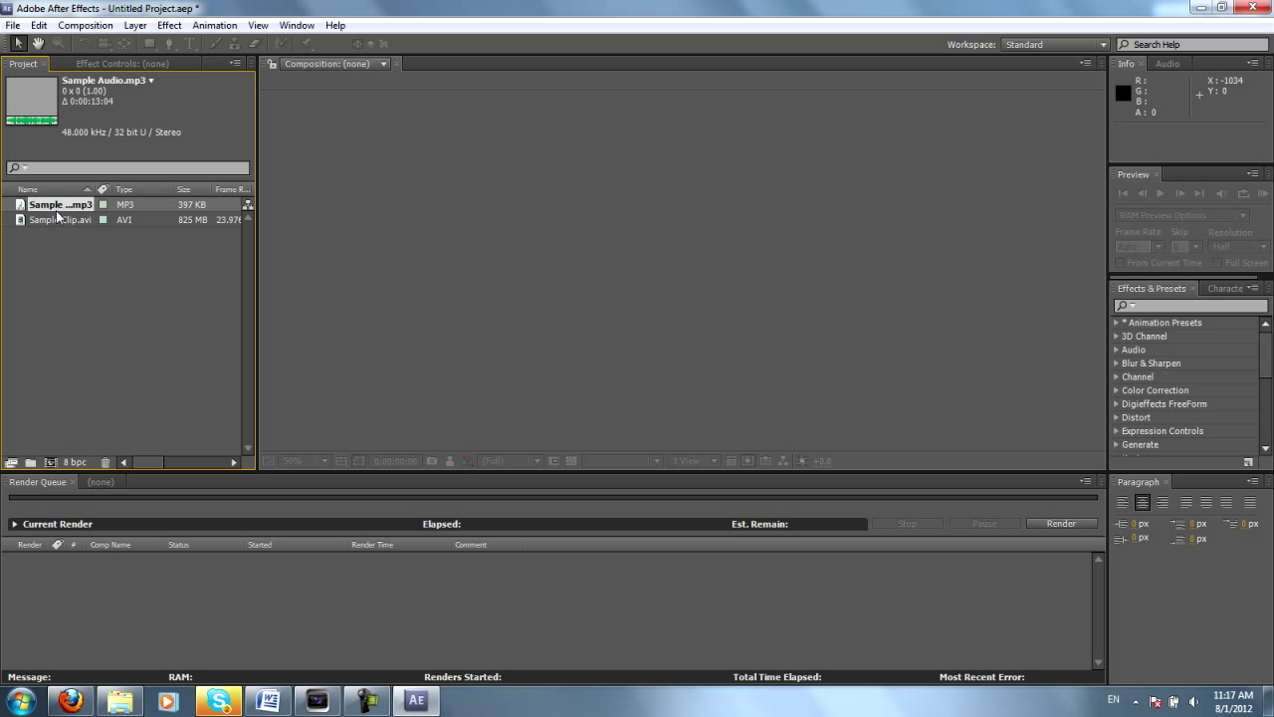
{"action": "left_click", "coordinate": [66, 218]}
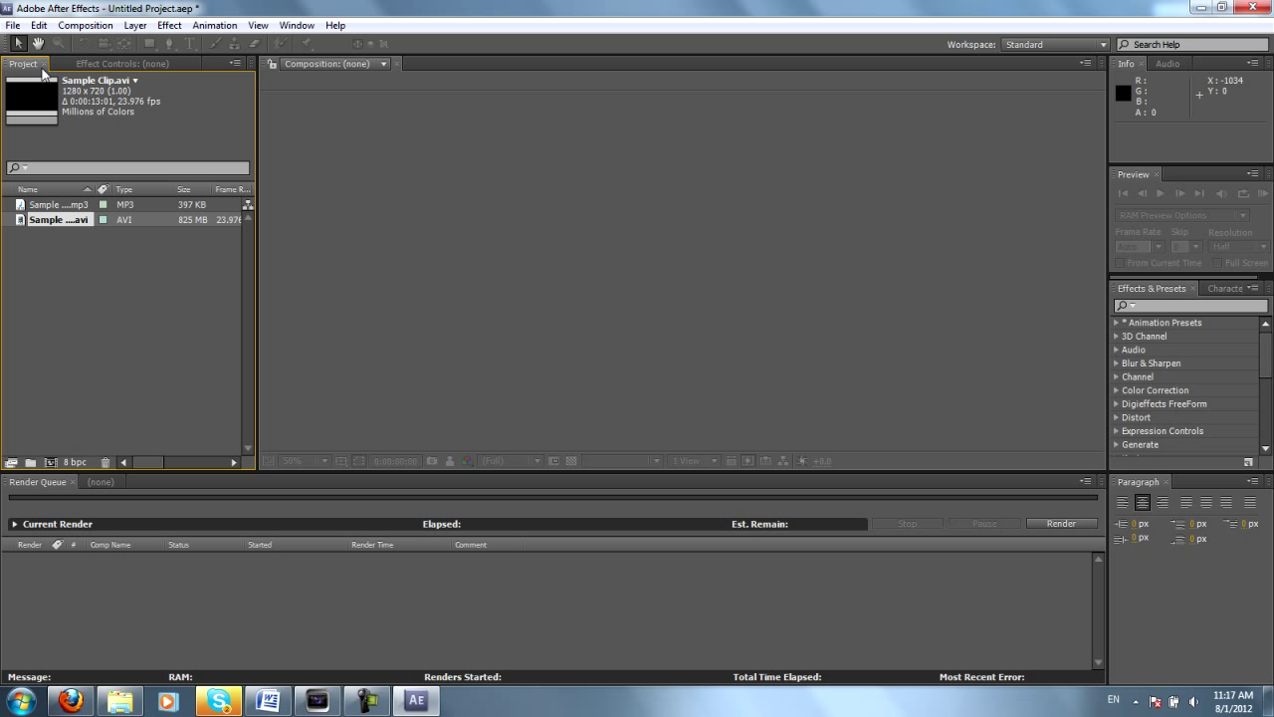
{"action": "left_click", "coordinate": [137, 264]}
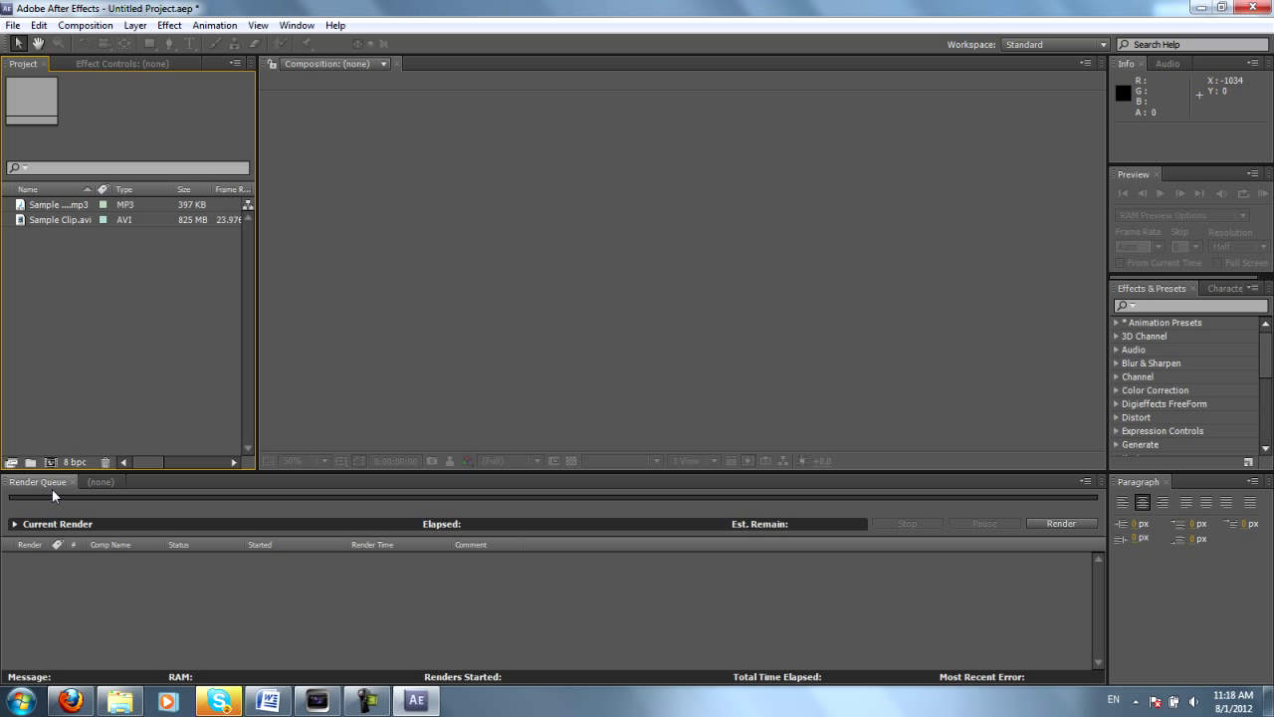
{"action": "left_click", "coordinate": [99, 483]}
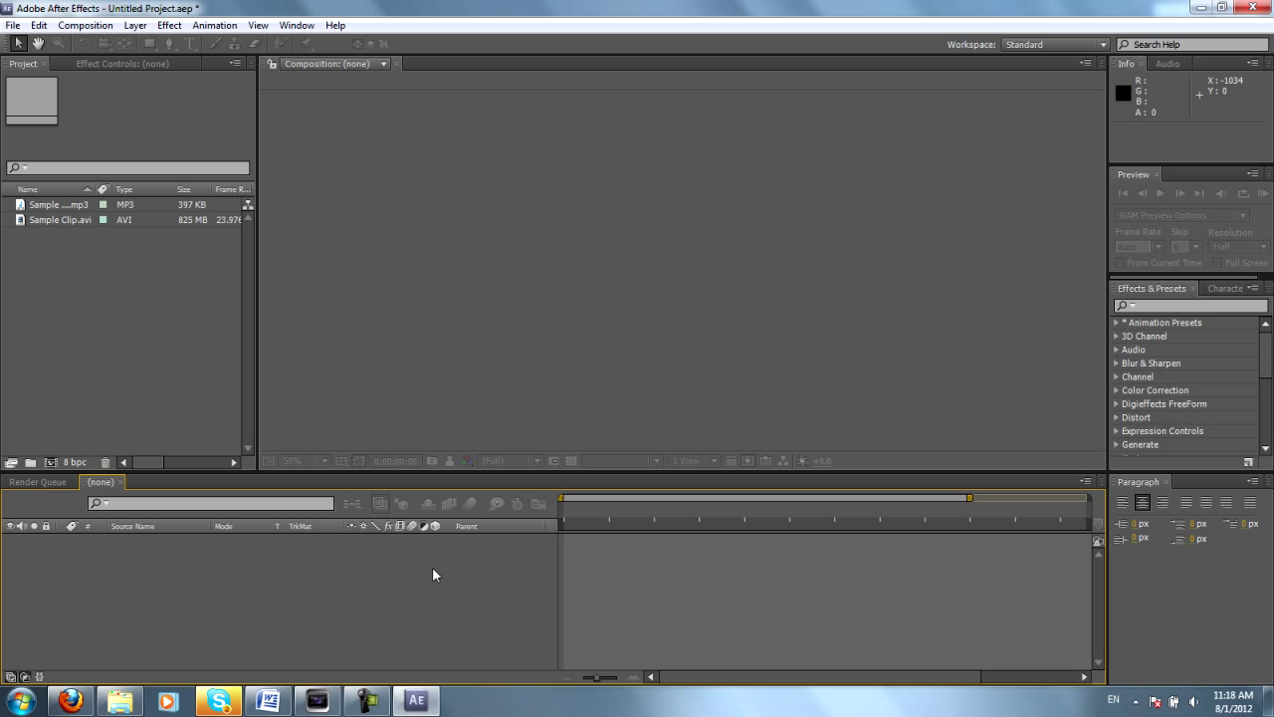
{"action": "left_click", "coordinate": [60, 263]}
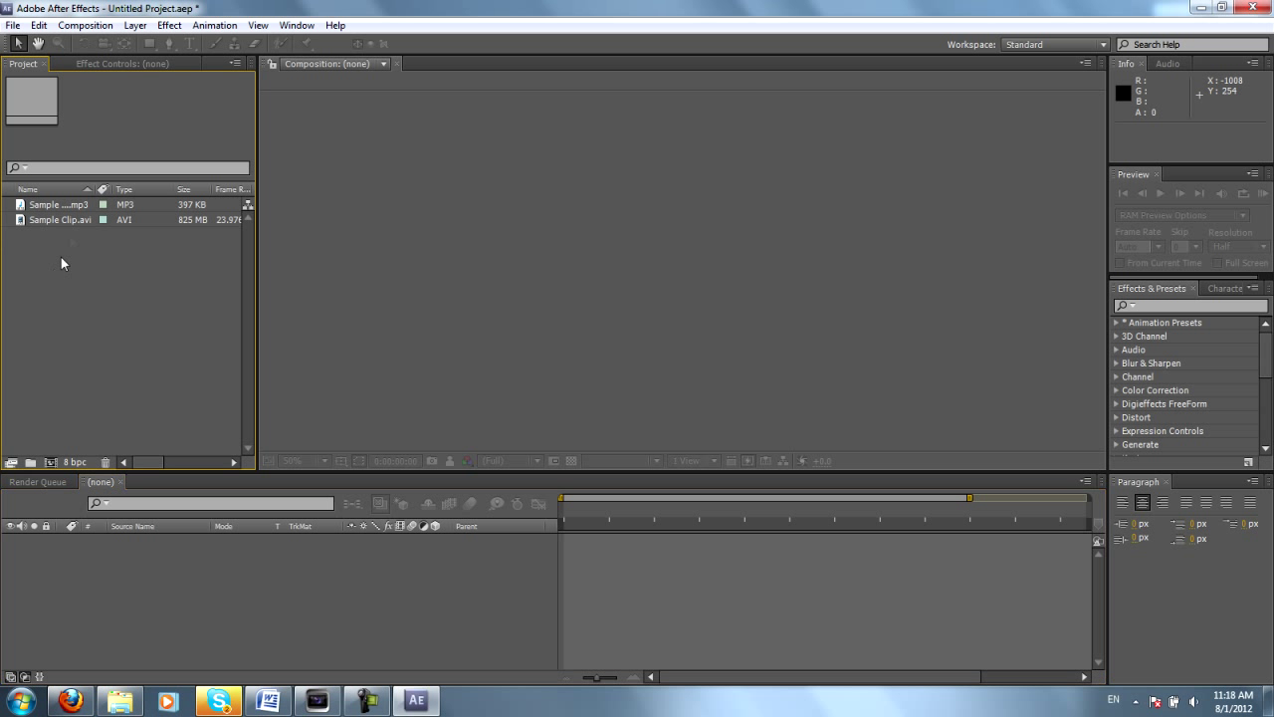
Step: Build the Sample Clip composition from Sample Clip.avi and scrub its frames to 0:00:03:15
{"action": "left_click_drag", "start_coordinate": [70, 220], "coordinate": [324, 561]}
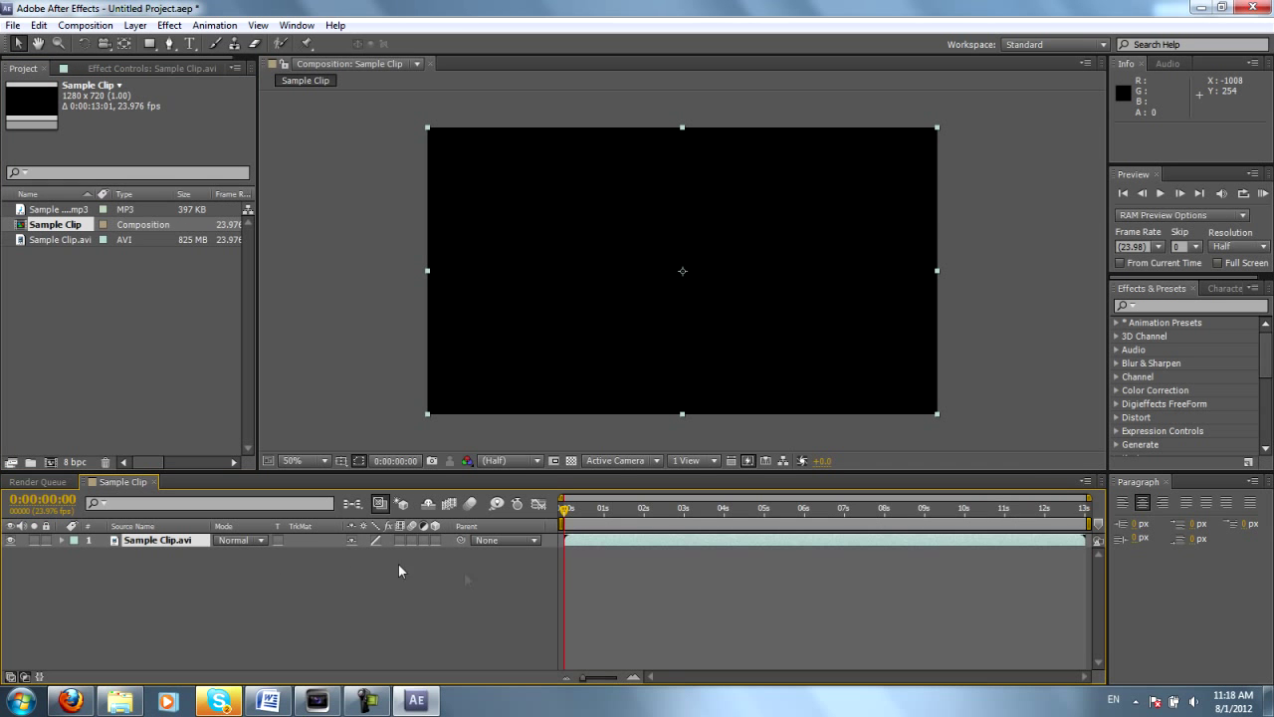
{"action": "left_click_drag", "start_coordinate": [566, 511], "coordinate": [702, 575]}
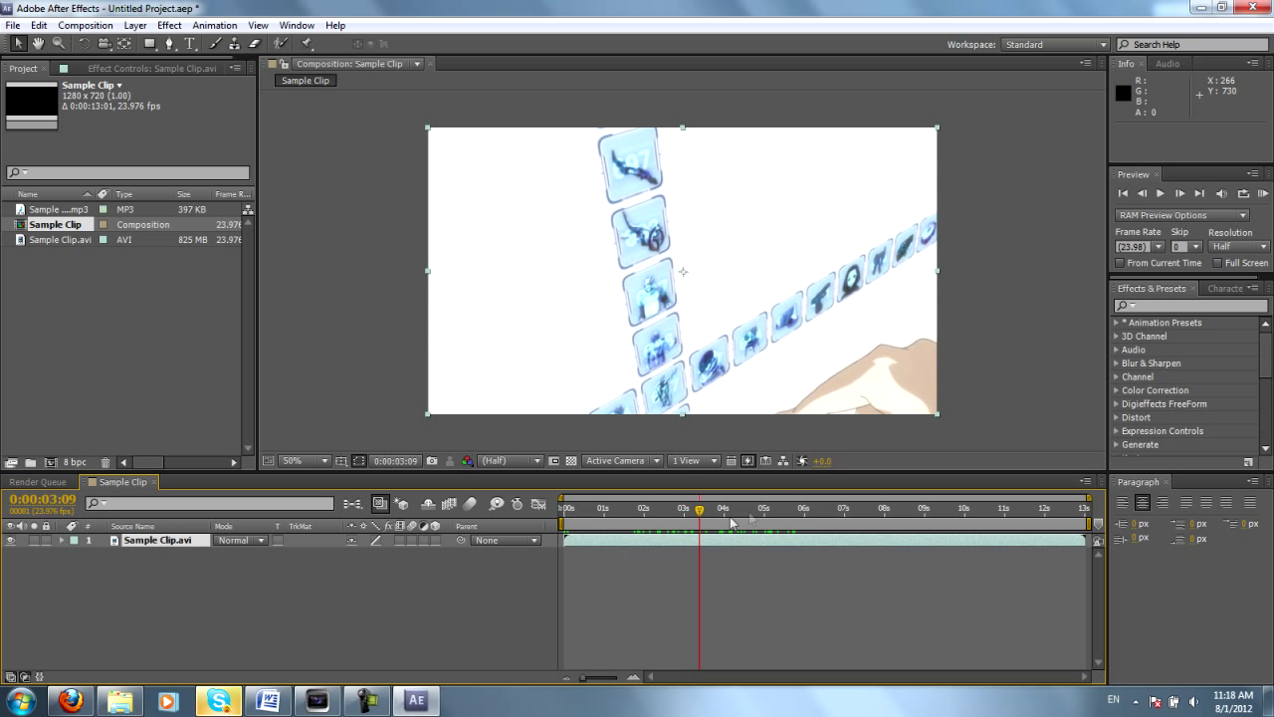
{"action": "key", "text": "Page_Up"}
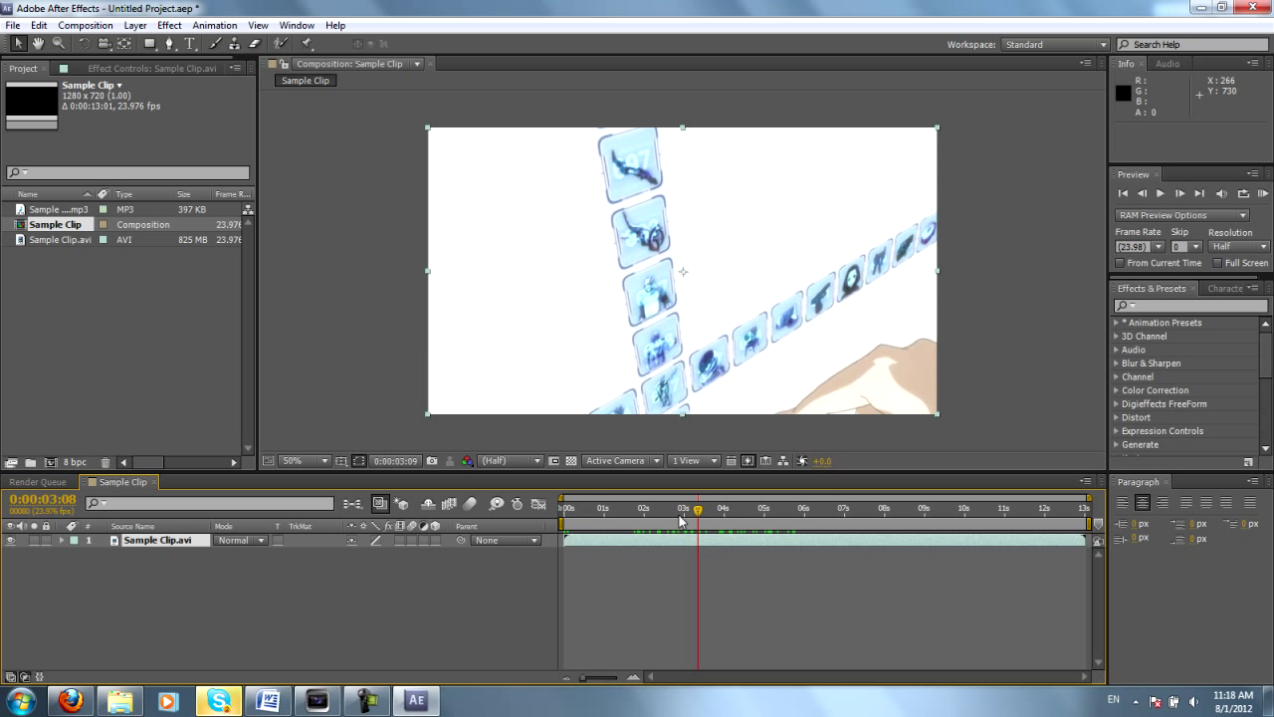
{"action": "key", "text": "Page_Up"}
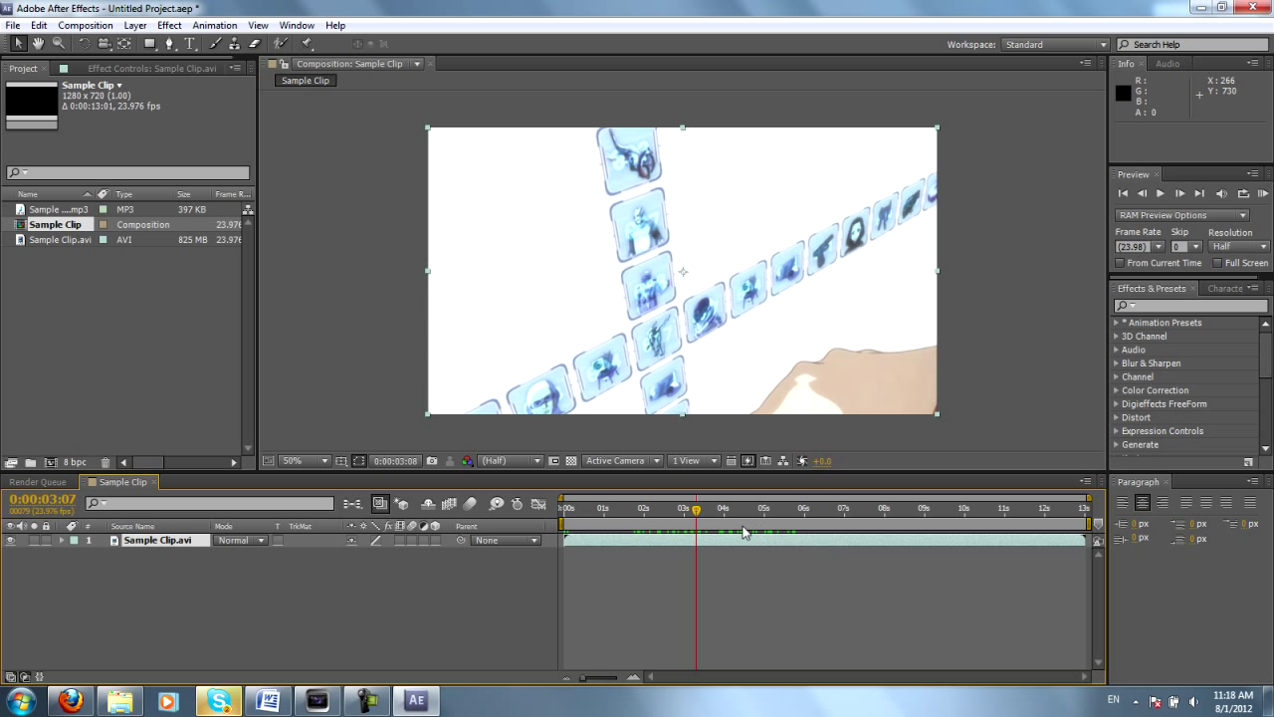
{"action": "key", "text": "space"}
{"action": "left_click", "coordinate": [72, 239]}
{"action": "left_click", "coordinate": [72, 239]}
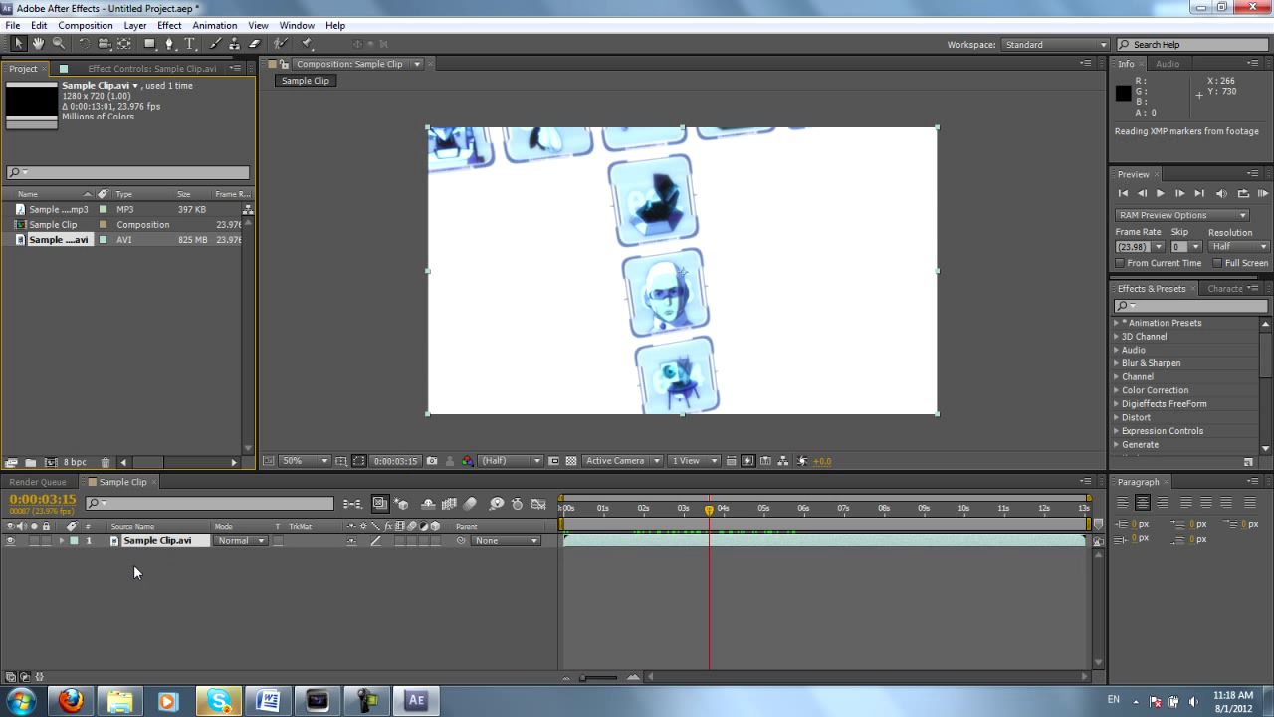
Step: Place Sample Audio.mp3 as layer 2 under Sample Clip.avi and set the playhead to 0:00:03:18
{"action": "left_click_drag", "start_coordinate": [133, 563], "coordinate": [135, 564]}
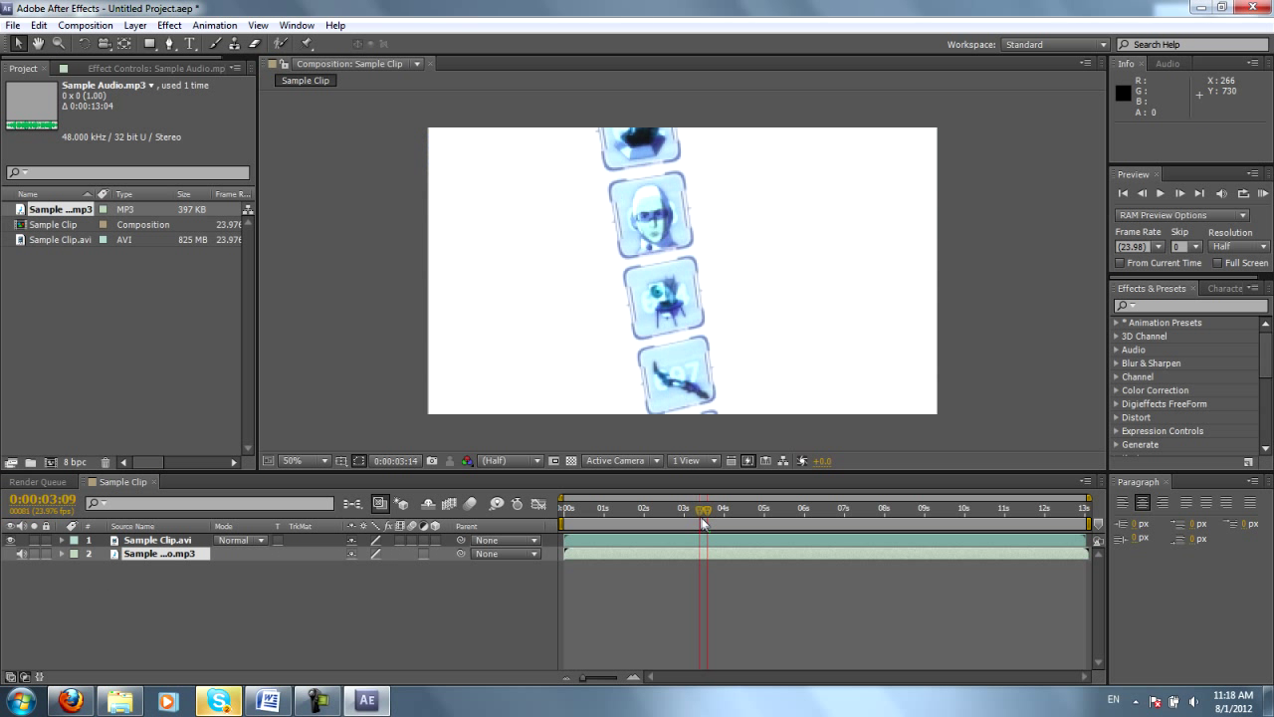
{"action": "left_click_drag", "start_coordinate": [706, 525], "coordinate": [954, 511]}
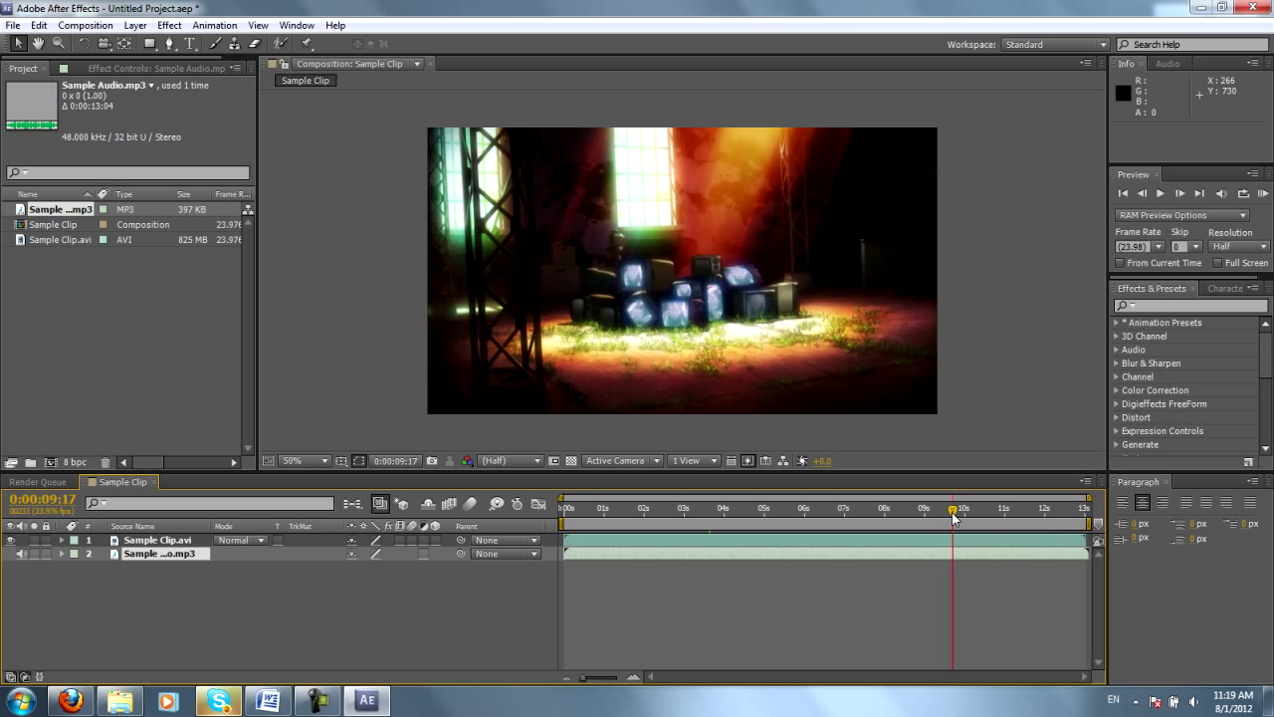
{"action": "left_click_drag", "start_coordinate": [954, 515], "coordinate": [905, 526]}
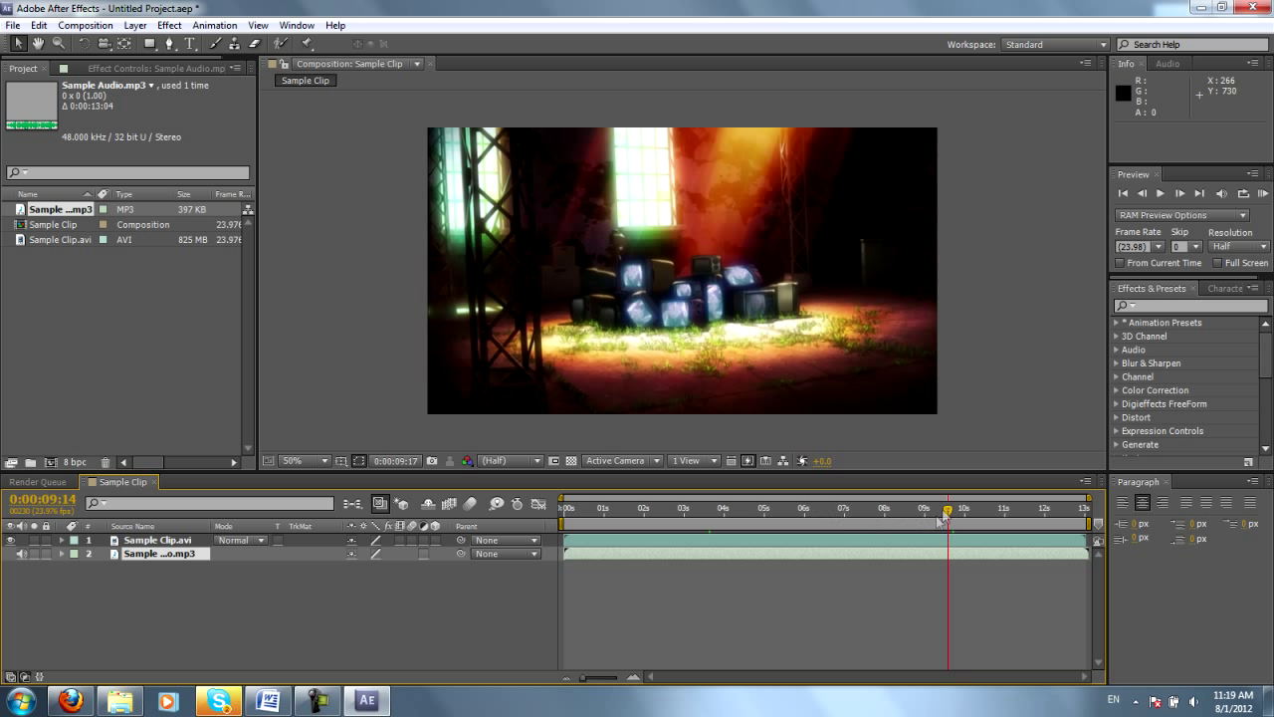
{"action": "left_click_drag", "start_coordinate": [946, 513], "coordinate": [714, 511]}
{"action": "left_click", "coordinate": [400, 546]}
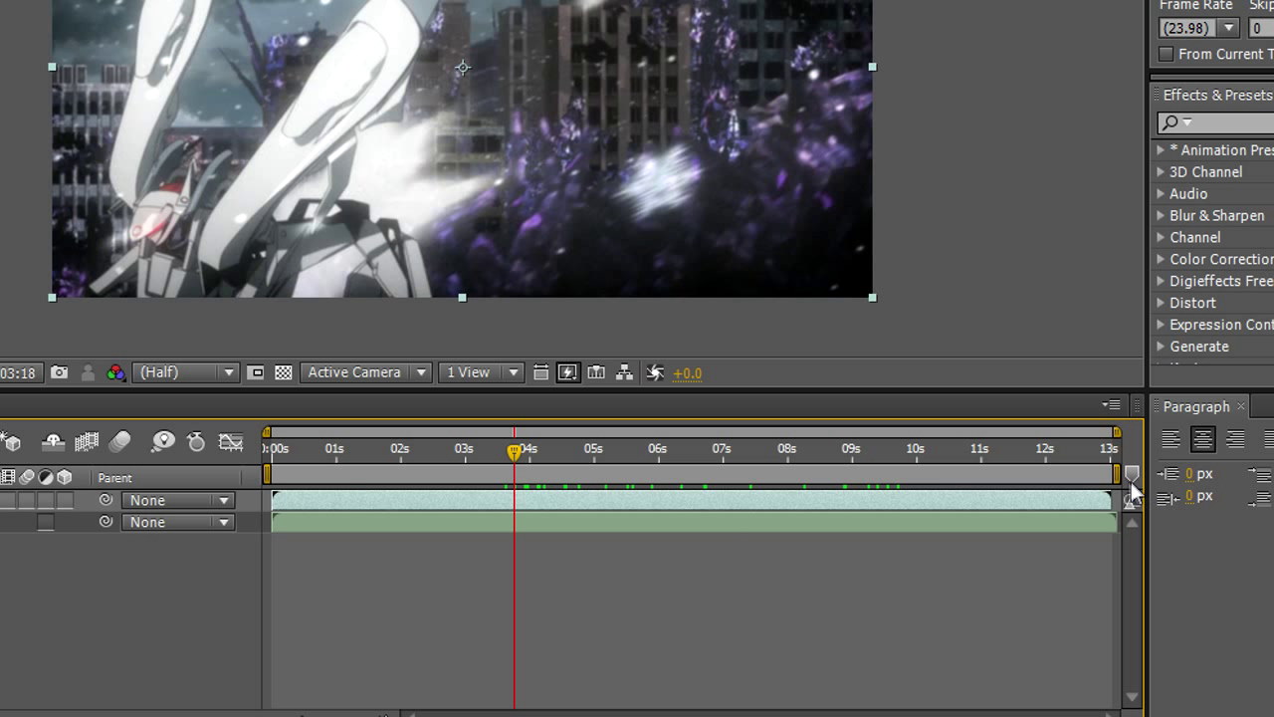
Step: End the composition's work area at 0:00:04:22
{"action": "left_click_drag", "start_coordinate": [1115, 475], "coordinate": [619, 476]}
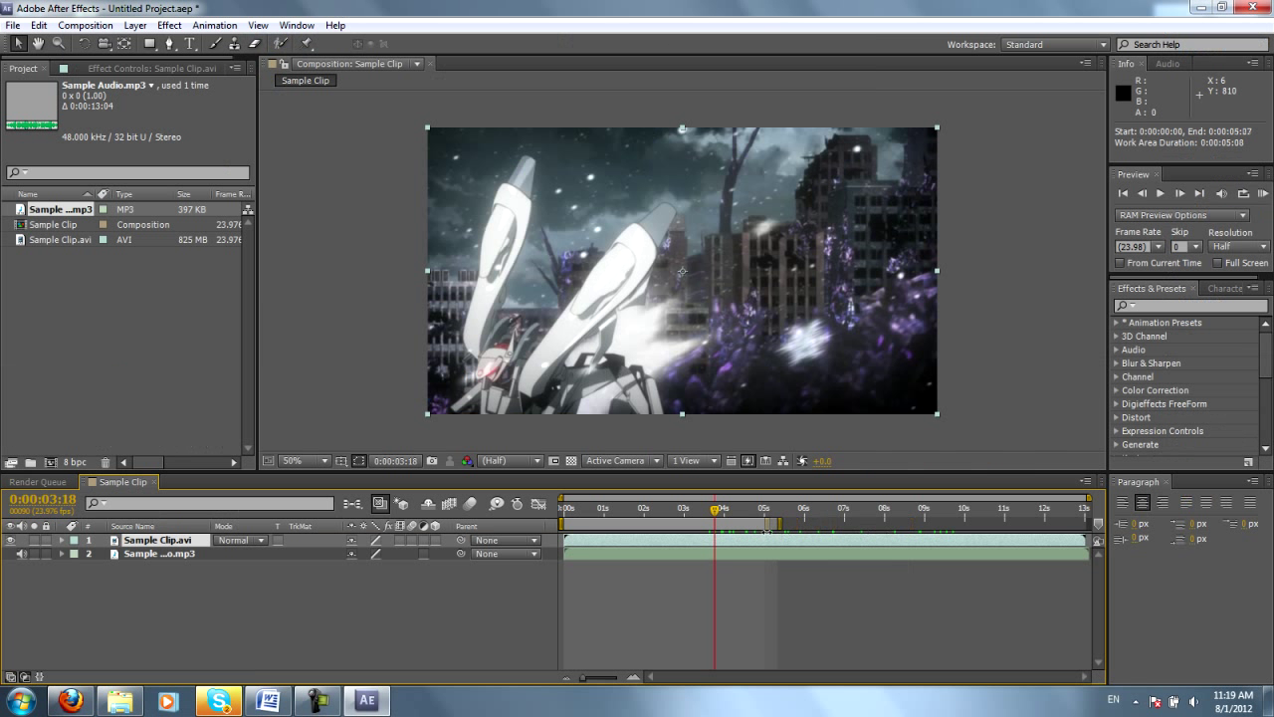
{"action": "left_click_drag", "start_coordinate": [767, 530], "coordinate": [764, 524]}
{"action": "mouse_move", "coordinate": [686, 524]}
{"action": "left_mouse_down"}
{"action": "mouse_move", "coordinate": [925, 524]}
{"action": "mouse_move", "coordinate": [675, 525]}
{"action": "left_mouse_up"}
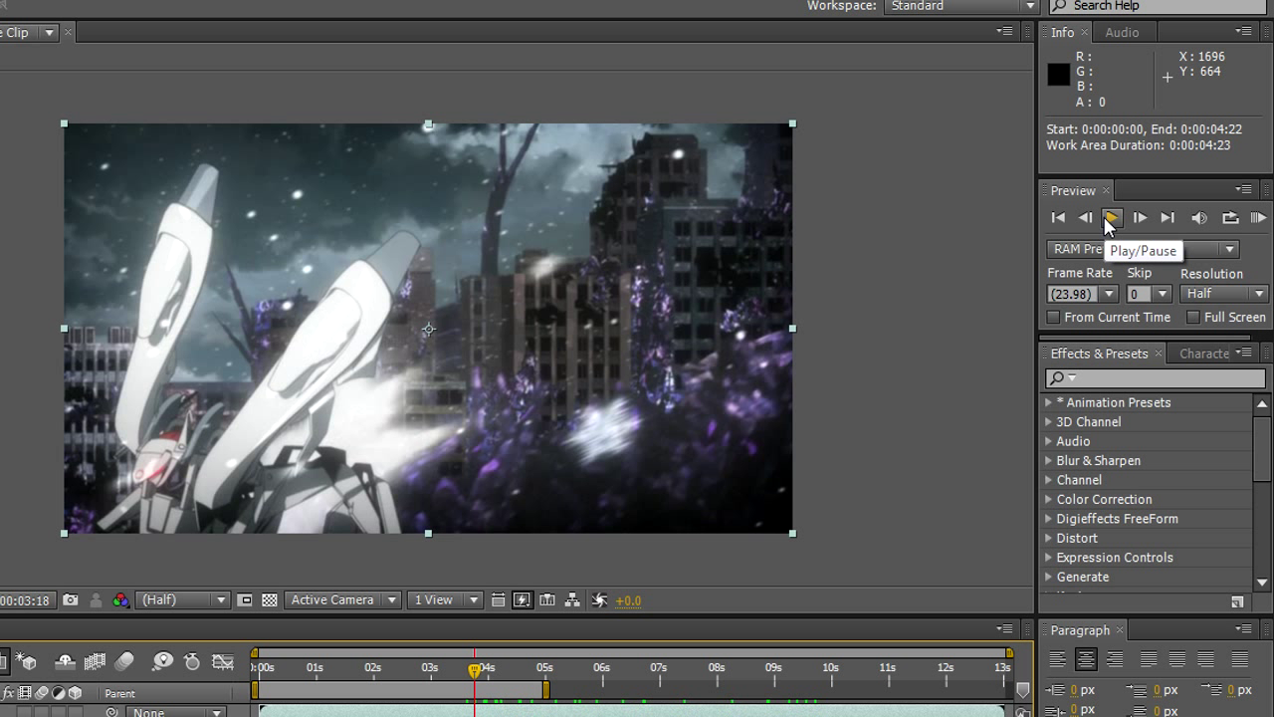
Step: Play back the composition, then run and stop a RAM Preview of the work area
{"action": "left_click", "coordinate": [1104, 221]}
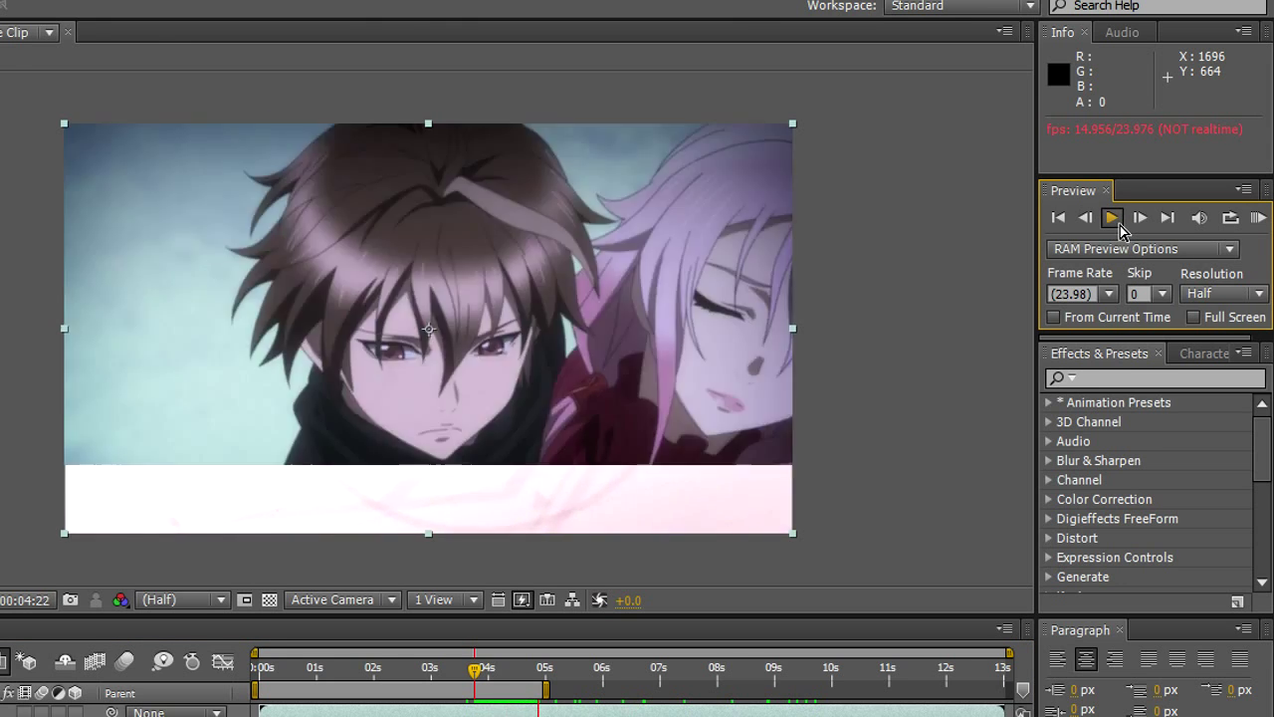
{"action": "left_click", "coordinate": [1115, 221]}
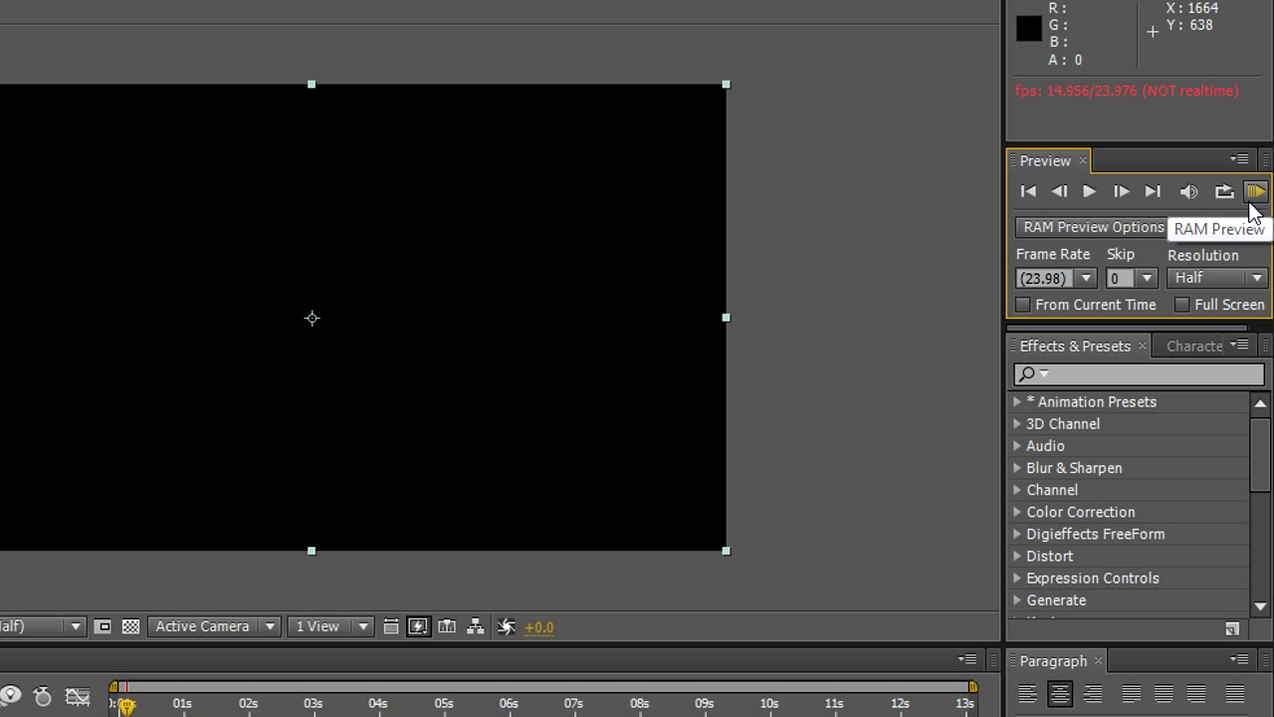
{"action": "left_click", "coordinate": [1253, 195]}
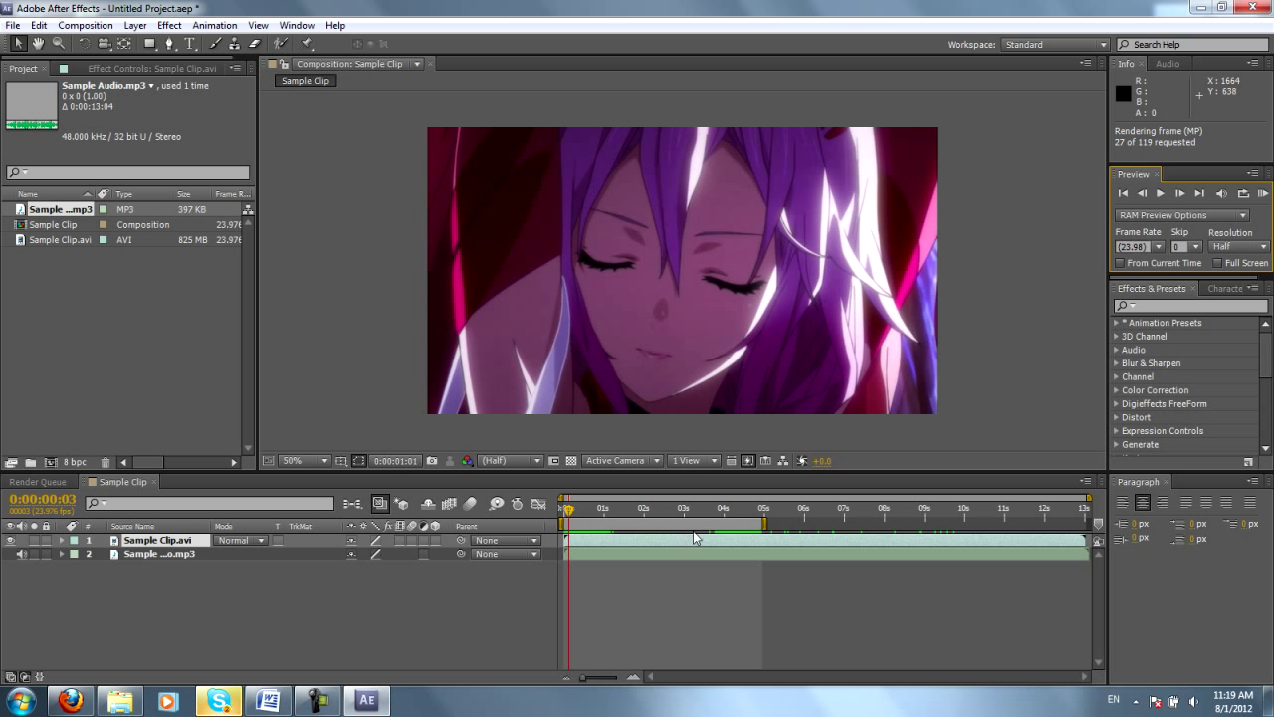
{"action": "left_click", "coordinate": [673, 510]}
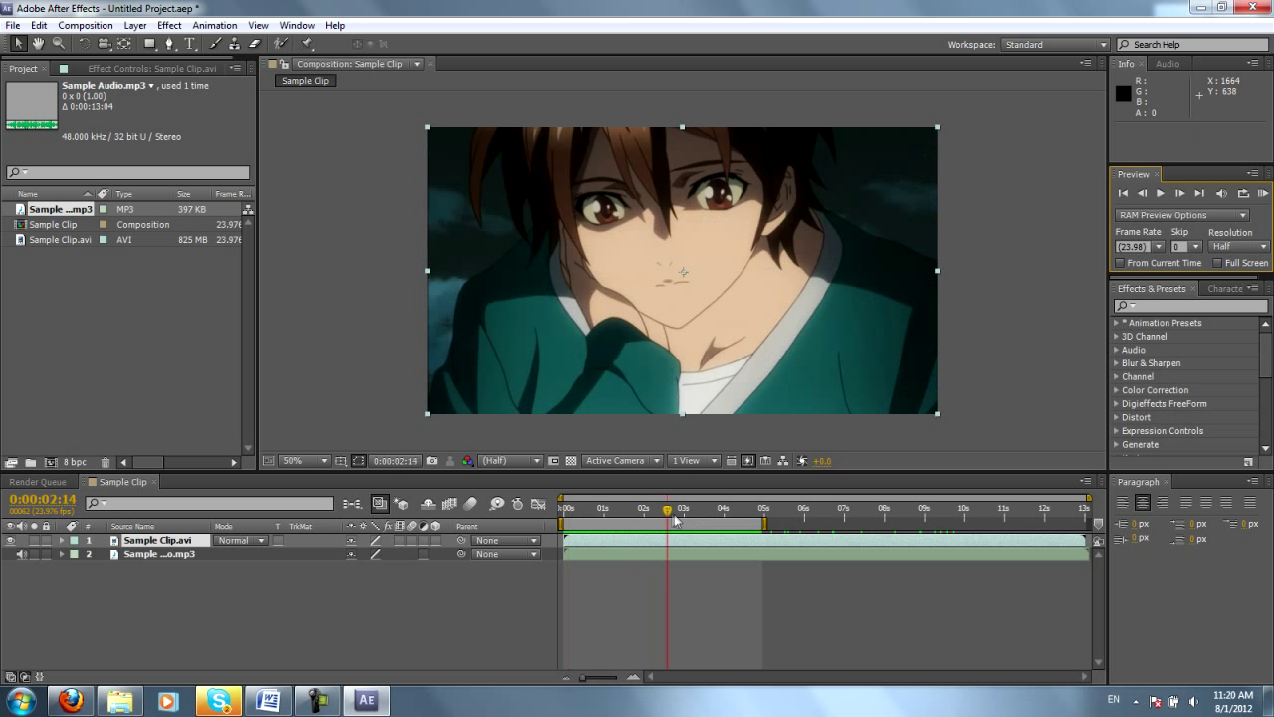
Step: Select the Sample Audio.mp3 layer and expand Audio > Waveform to display its waveform
{"action": "left_click", "coordinate": [407, 567]}
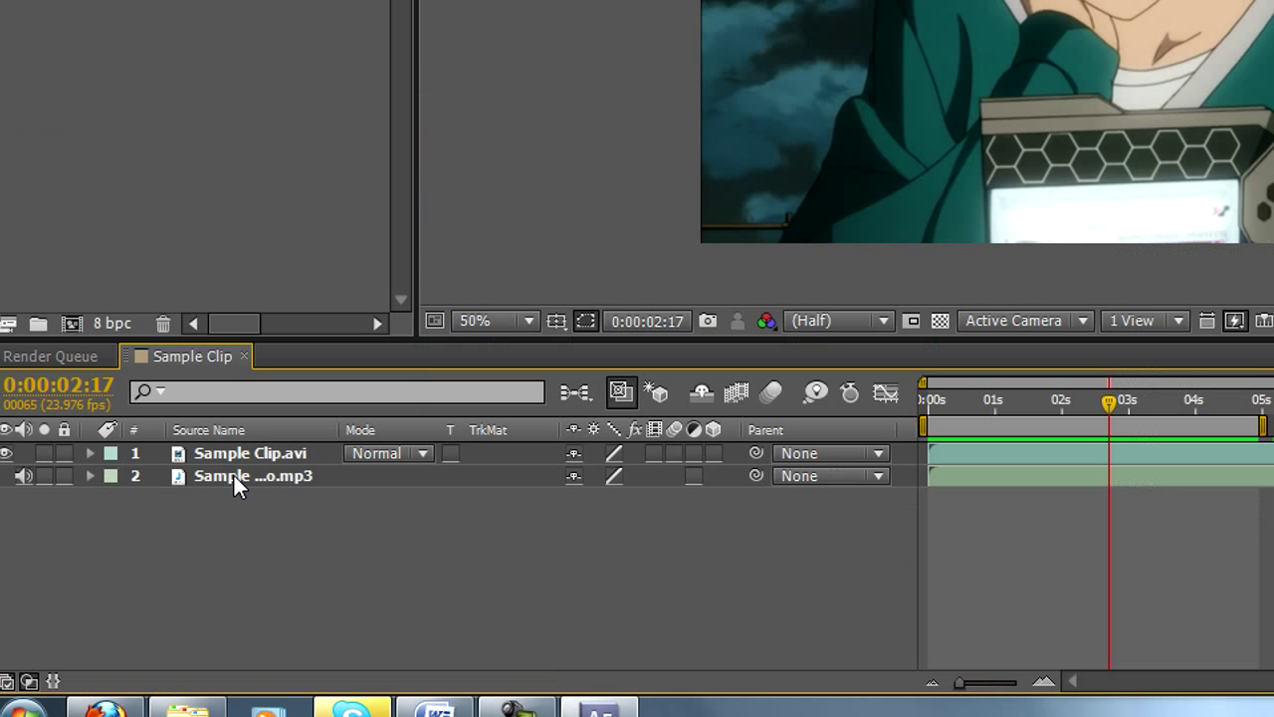
{"action": "left_click", "coordinate": [178, 556]}
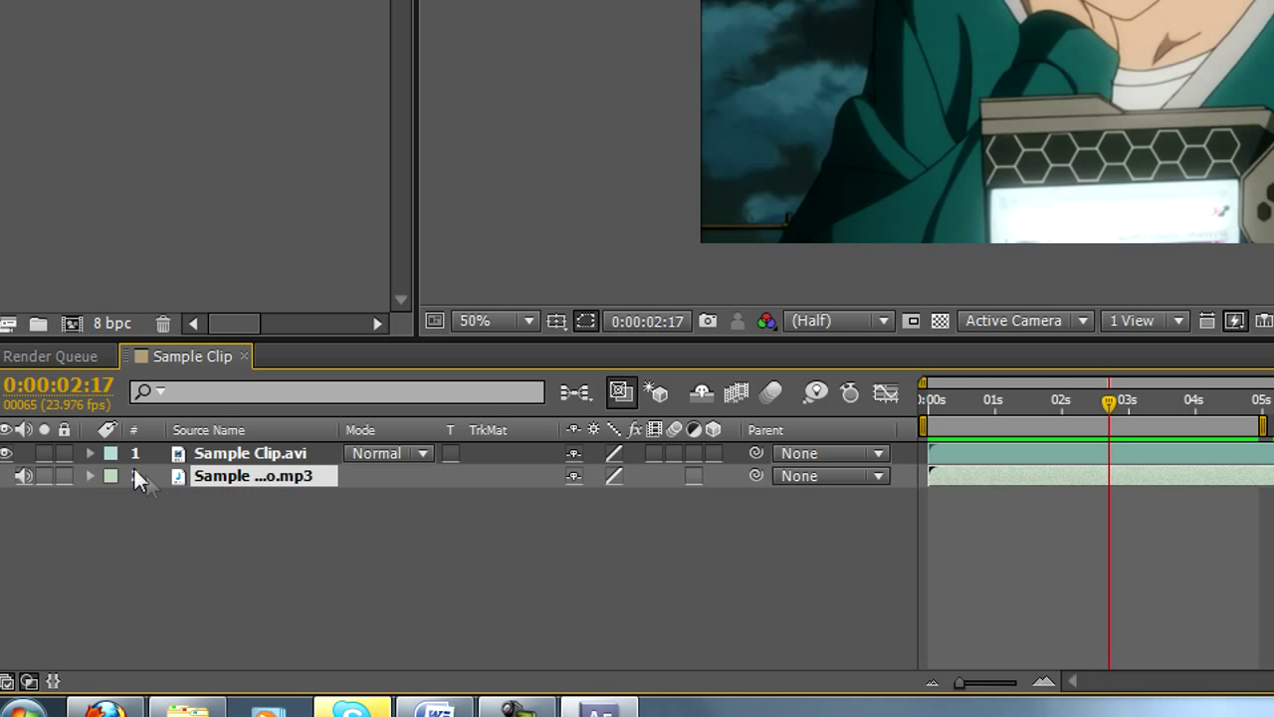
{"action": "left_click", "coordinate": [88, 476]}
{"action": "left_click", "coordinate": [111, 496]}
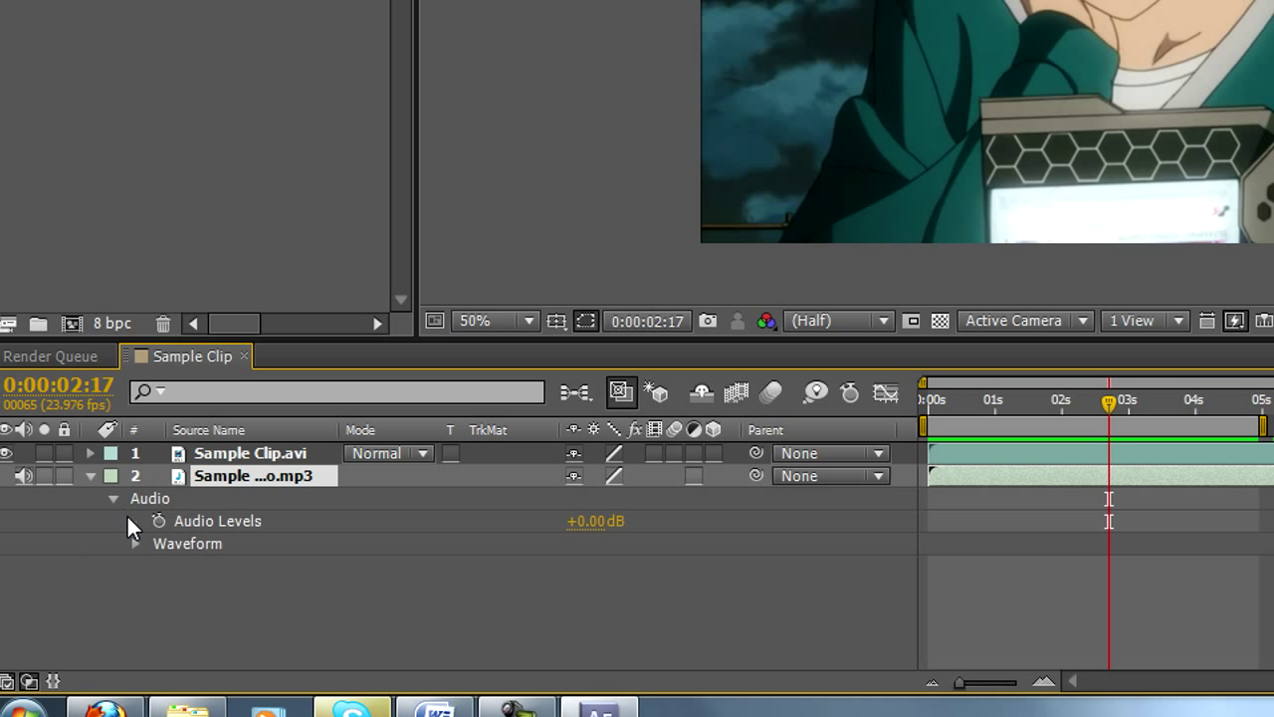
{"action": "left_click", "coordinate": [134, 544]}
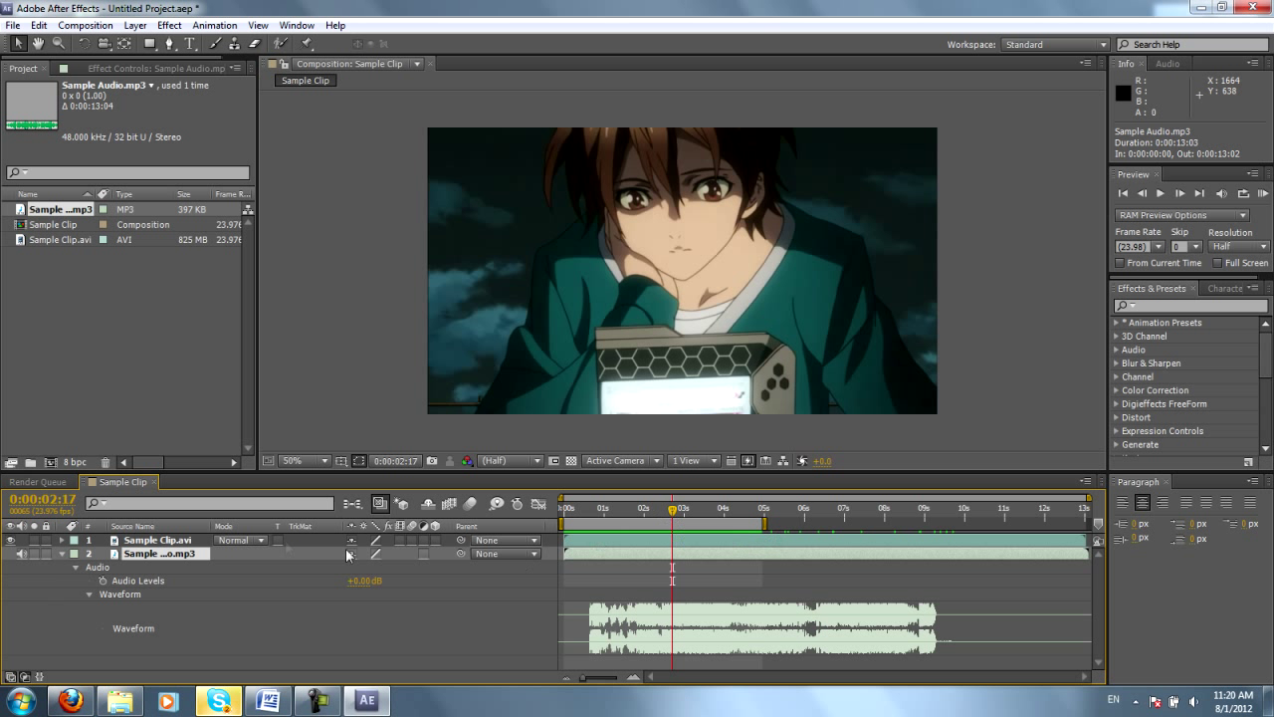
Step: Collapse the audio layer and expand Sample Clip.avi's Transform properties
{"action": "left_click", "coordinate": [62, 553]}
{"action": "left_click", "coordinate": [62, 539]}
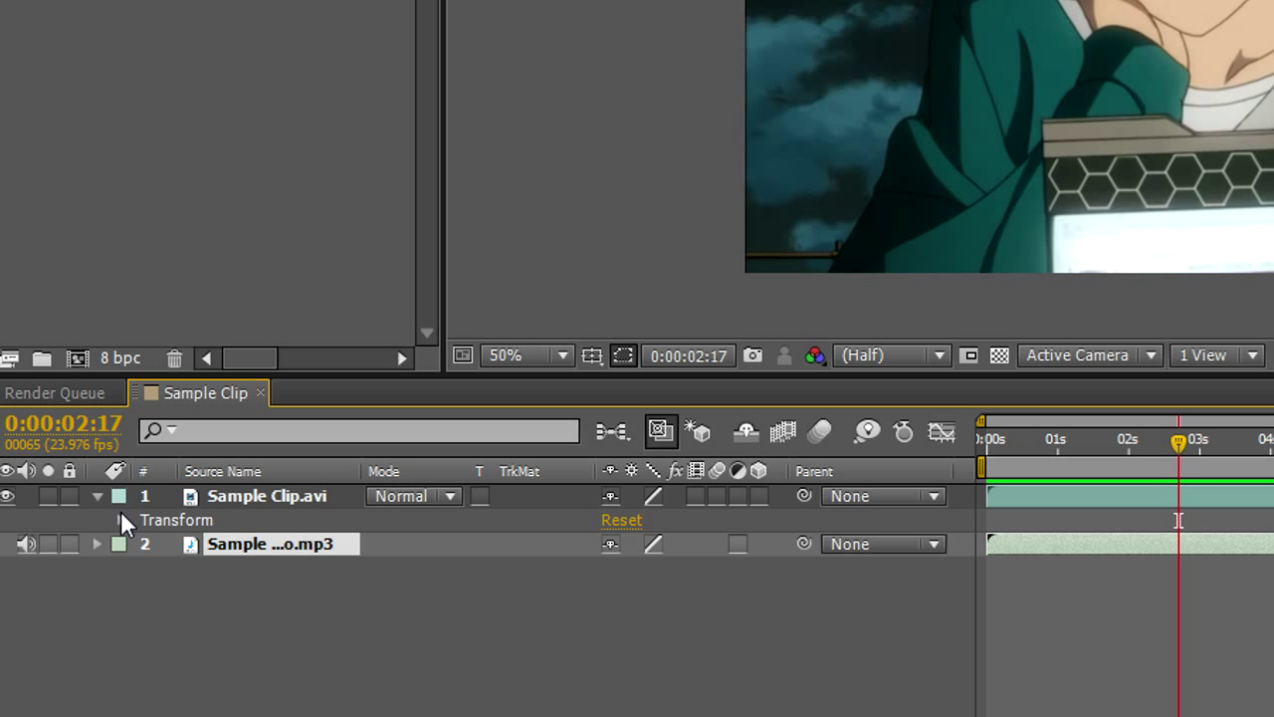
{"action": "left_click", "coordinate": [120, 519]}
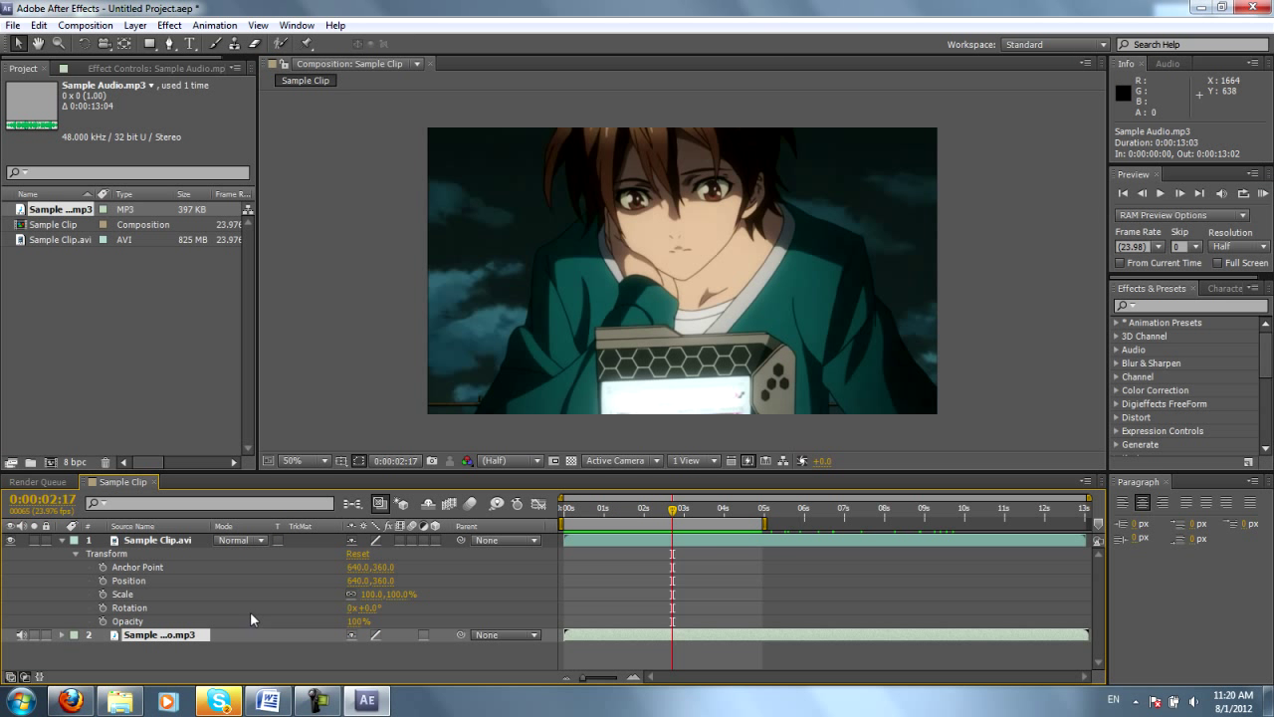
Step: Trial-scrub Position X, Scale and Opacity, undoing each, then collapse Transform
{"action": "left_click", "coordinate": [131, 581]}
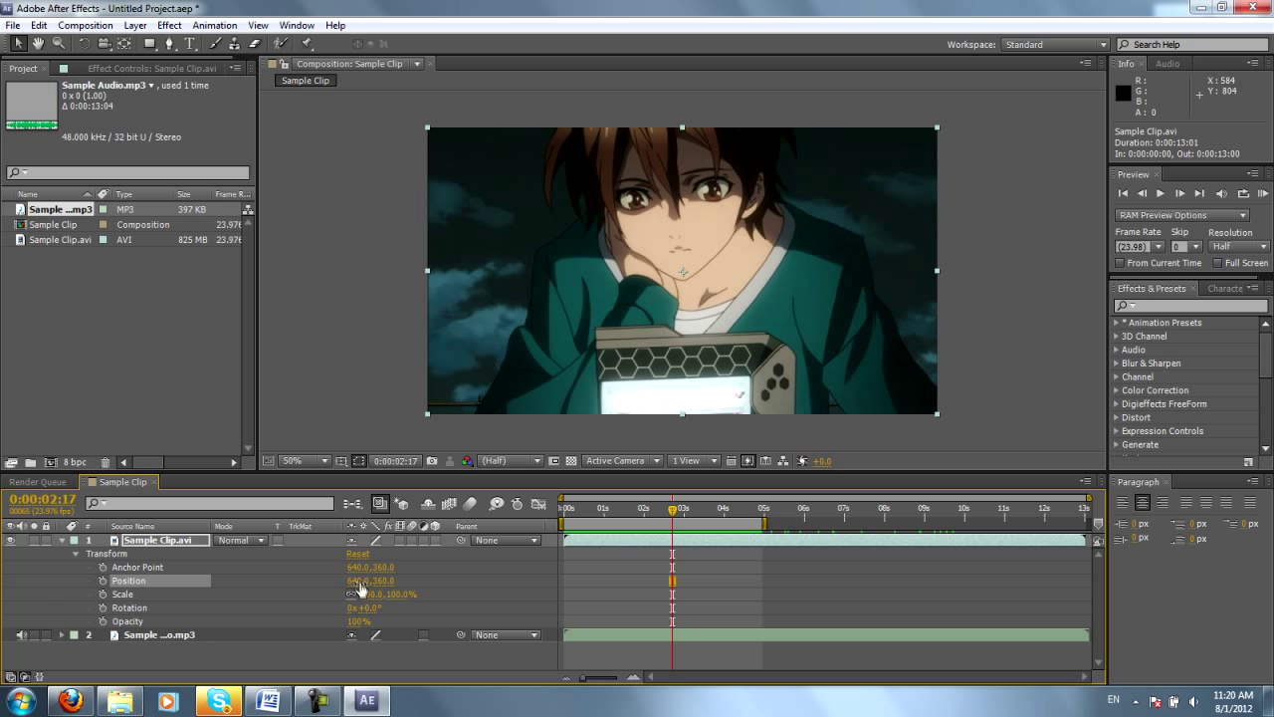
{"action": "left_click_drag", "start_coordinate": [368, 580], "coordinate": [276, 550]}
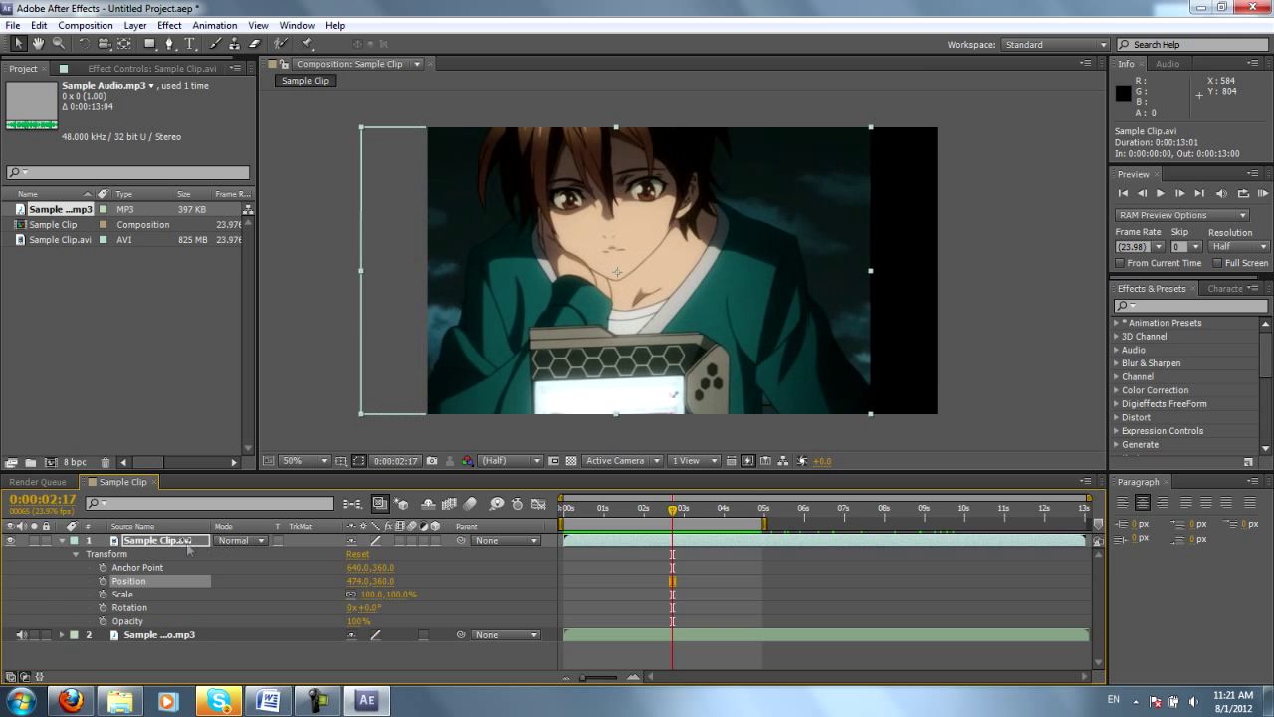
{"action": "key", "text": "ctrl+z"}
{"action": "left_click_drag", "start_coordinate": [368, 603], "coordinate": [428, 599]}
{"action": "key", "text": "ctrl+z"}
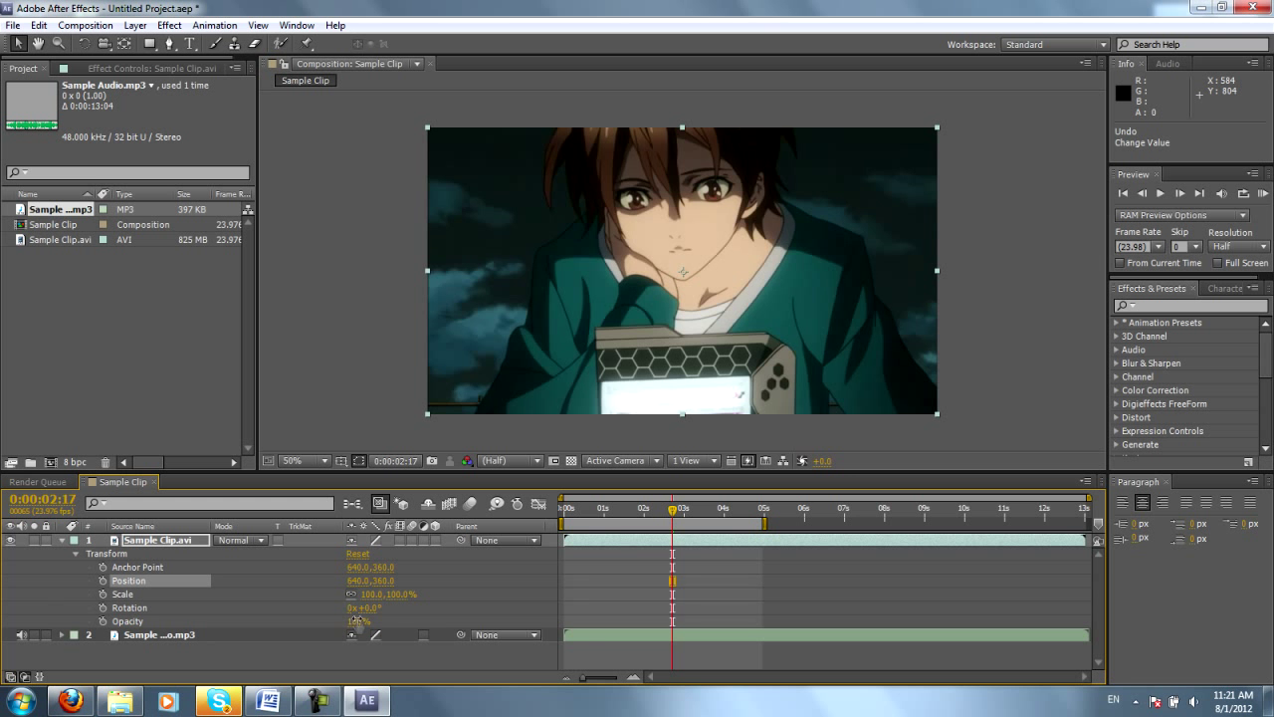
{"action": "left_click_drag", "start_coordinate": [355, 621], "coordinate": [424, 612]}
{"action": "key", "text": "ctrl+z"}
{"action": "key", "text": "ctrl+z"}
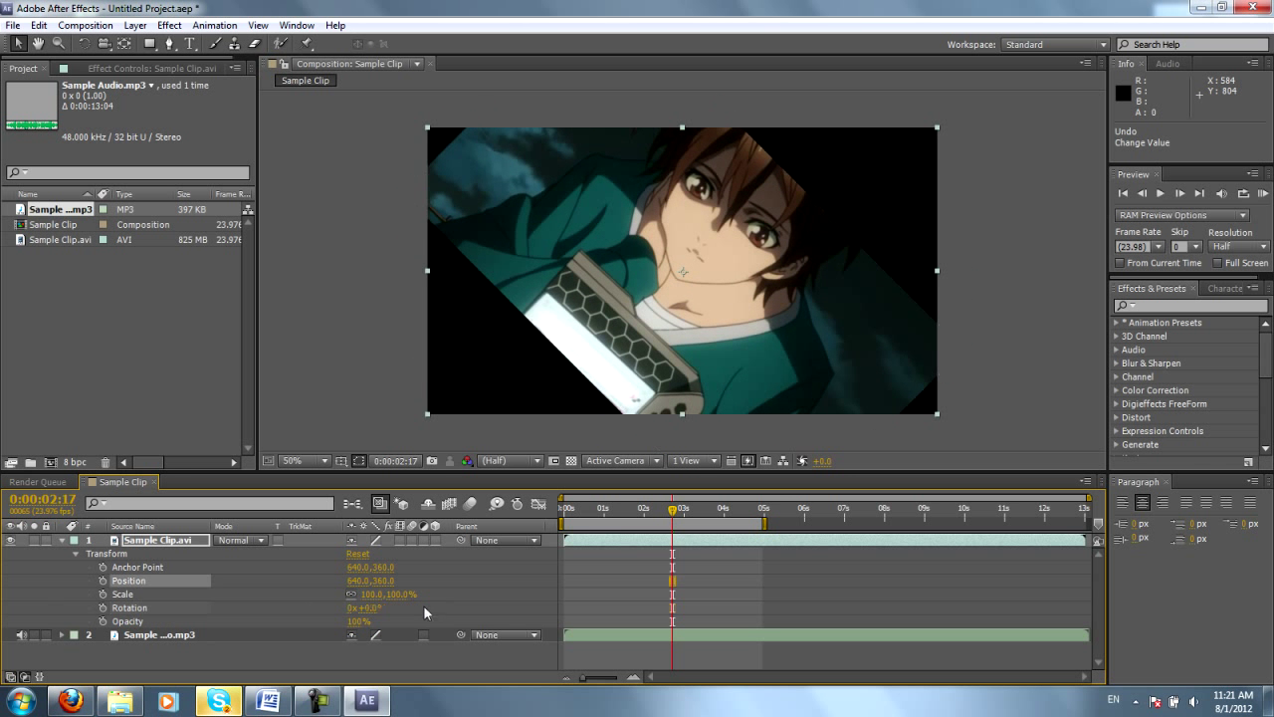
{"action": "left_click", "coordinate": [75, 552]}
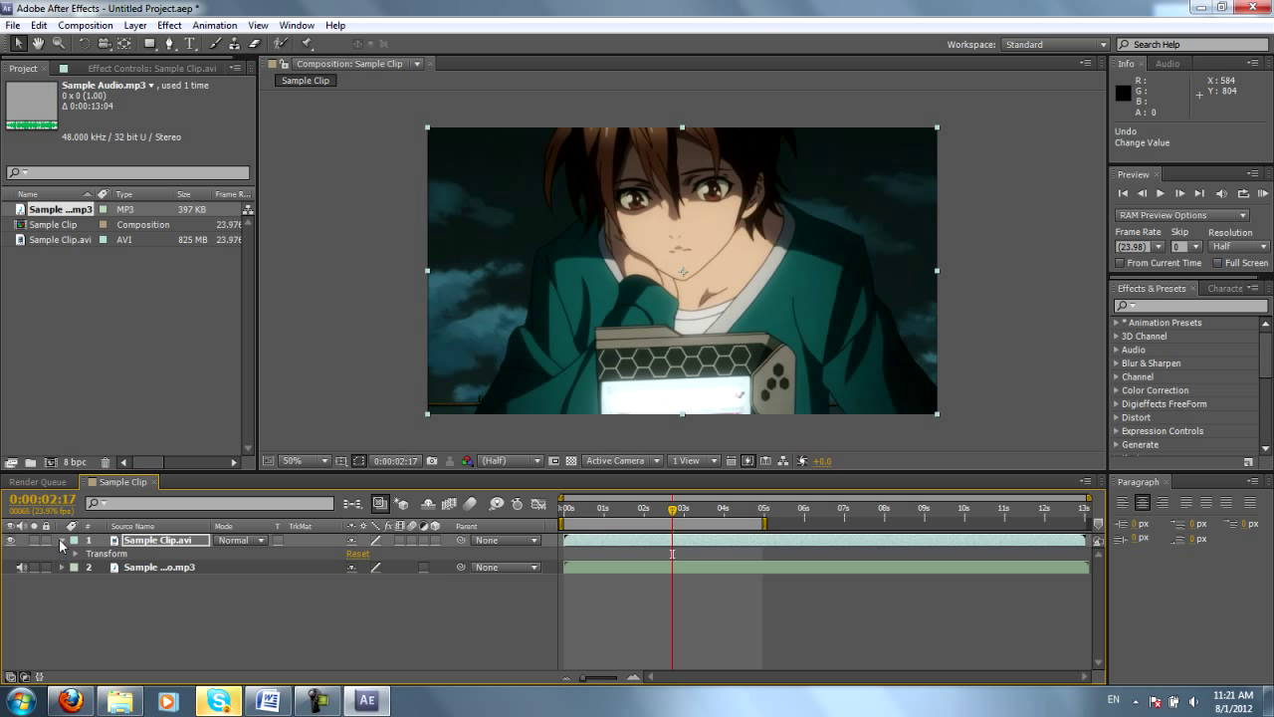
Step: Solo the clip's Position and try a Position X of 400, then undo it
{"action": "left_click", "coordinate": [62, 542]}
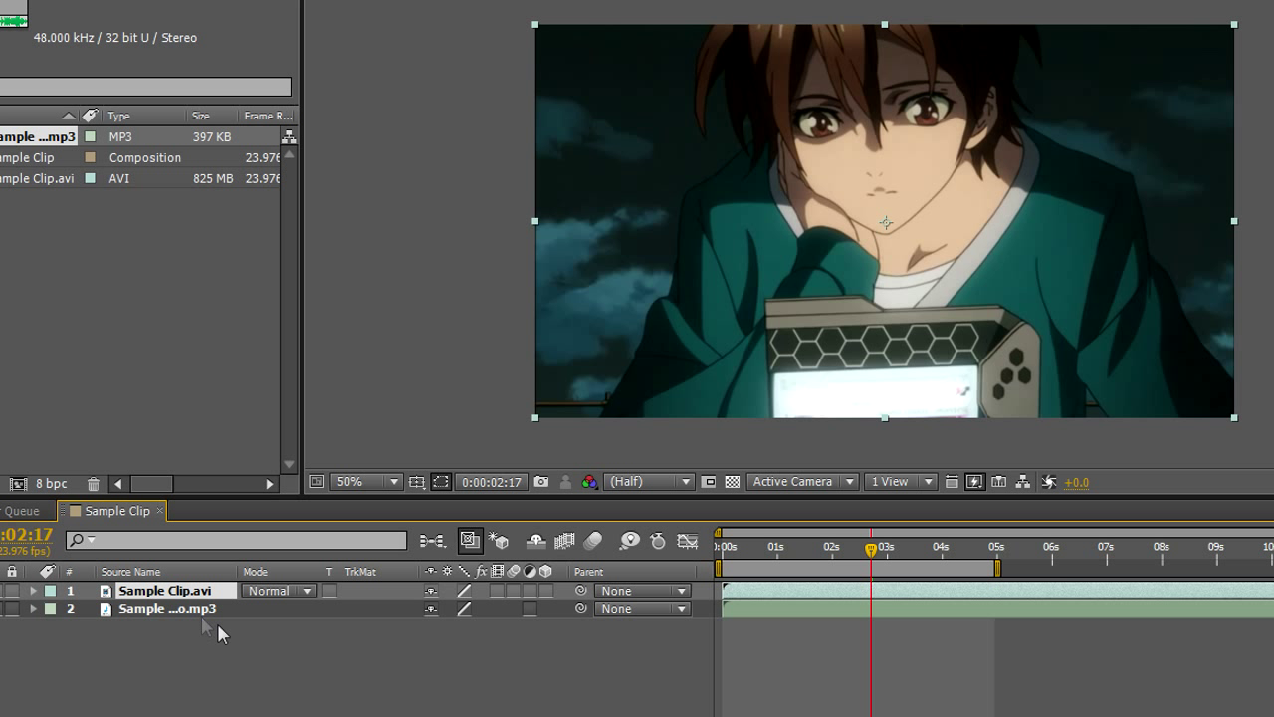
{"action": "key", "text": "p"}
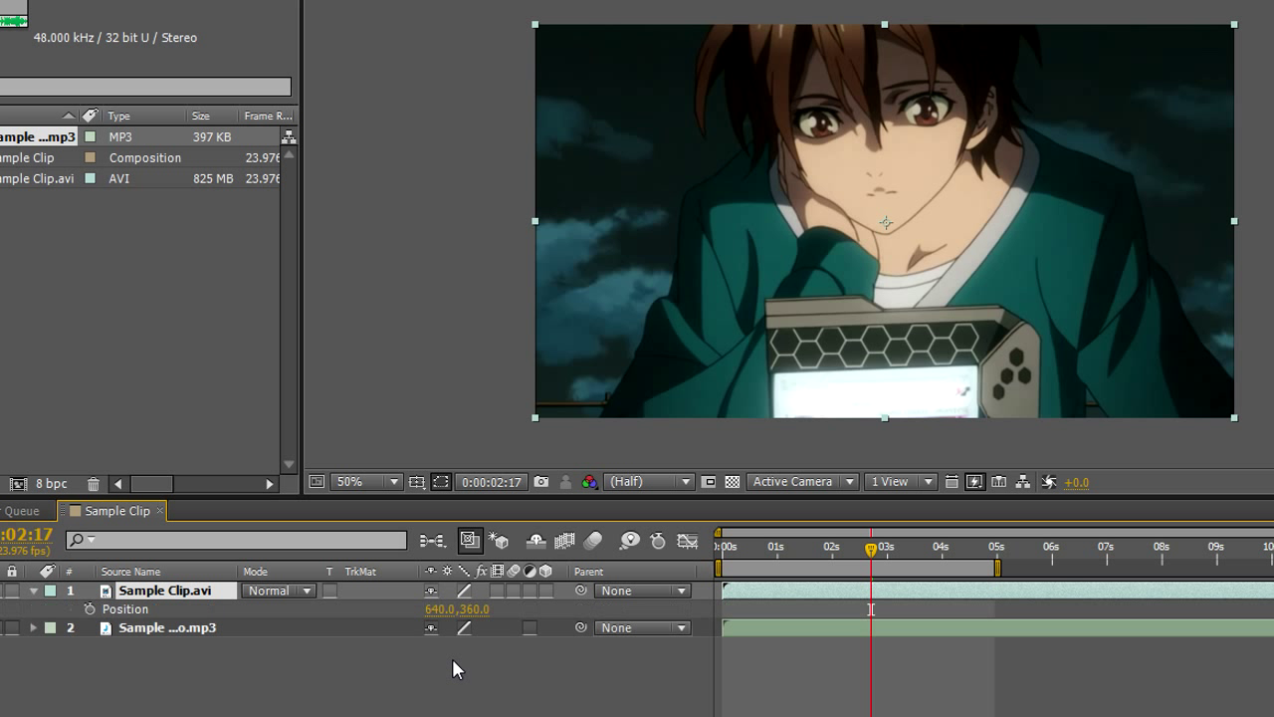
{"action": "mouse_move", "coordinate": [437, 622]}
{"action": "left_mouse_down"}
{"action": "mouse_move", "coordinate": [397, 619]}
{"action": "mouse_move", "coordinate": [443, 627]}
{"action": "left_mouse_up"}
{"action": "left_click", "coordinate": [442, 610]}
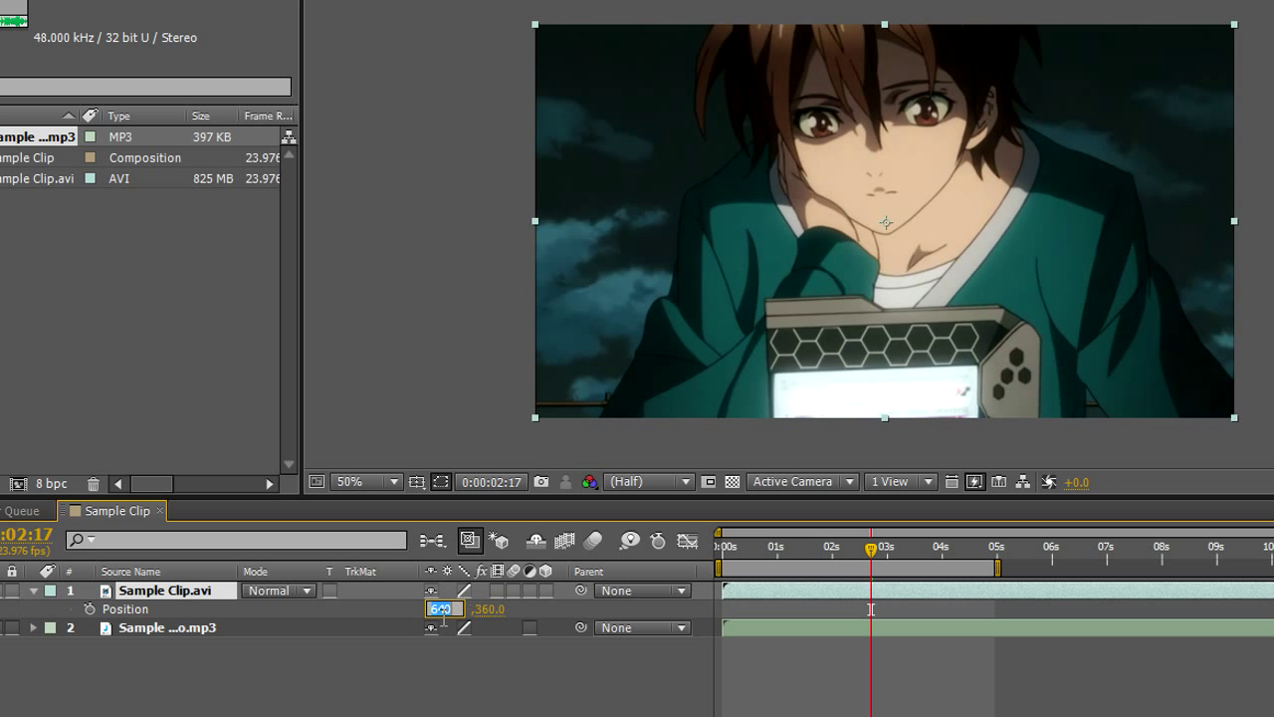
{"action": "type", "text": "4"}
{"action": "key", "text": "Return"}
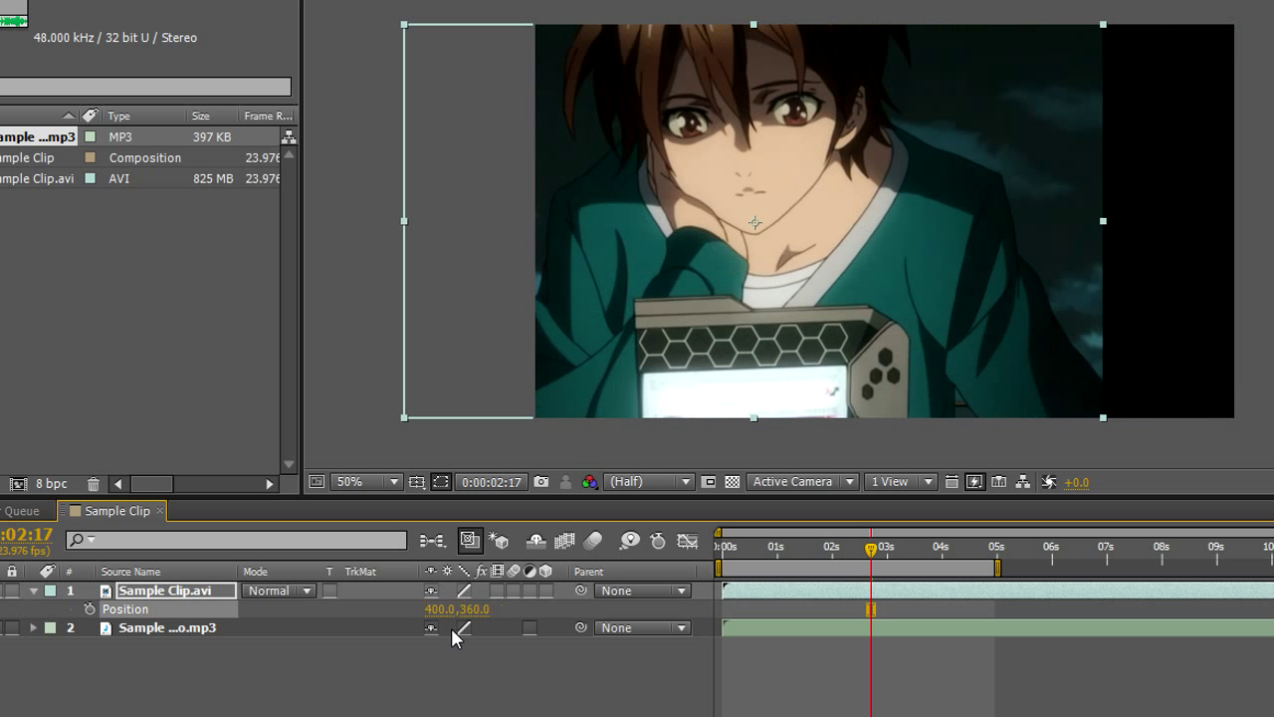
{"action": "key", "text": "ctrl+z"}
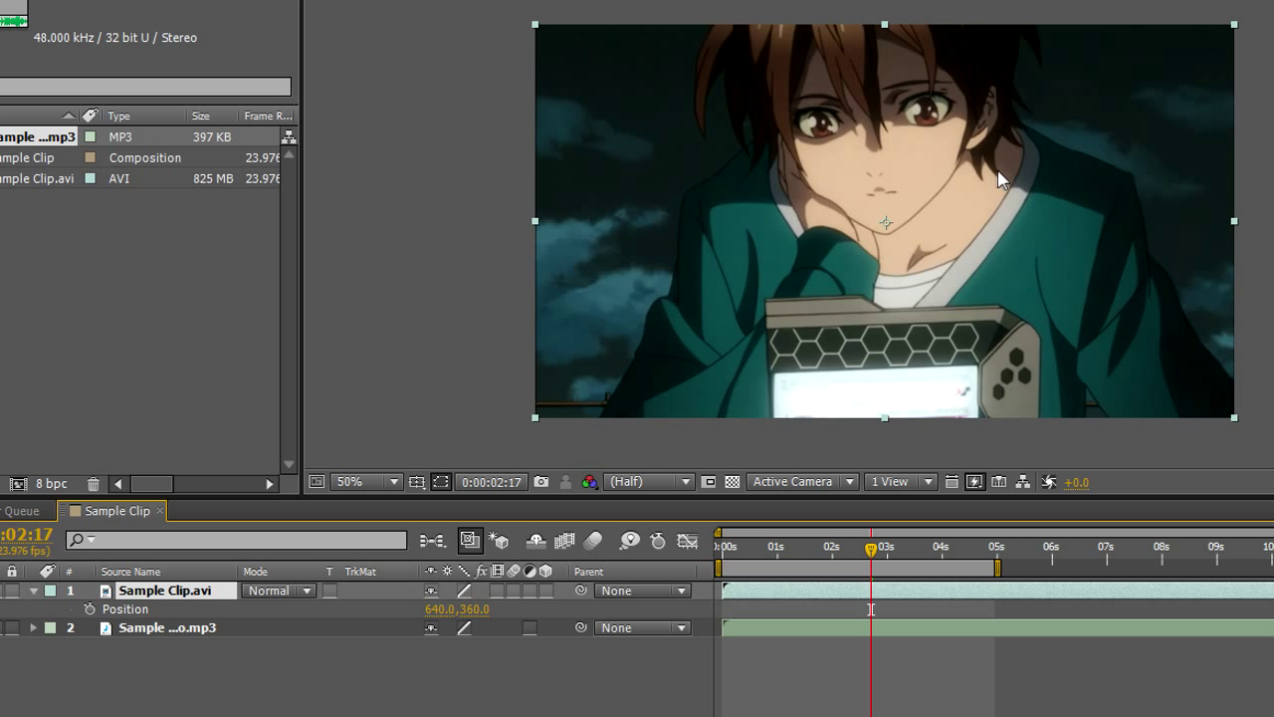
Step: Drag the clip around the frame in the viewer, then undo back to 640.0,360.0
{"action": "left_click_drag", "start_coordinate": [987, 182], "coordinate": [1043, 168]}
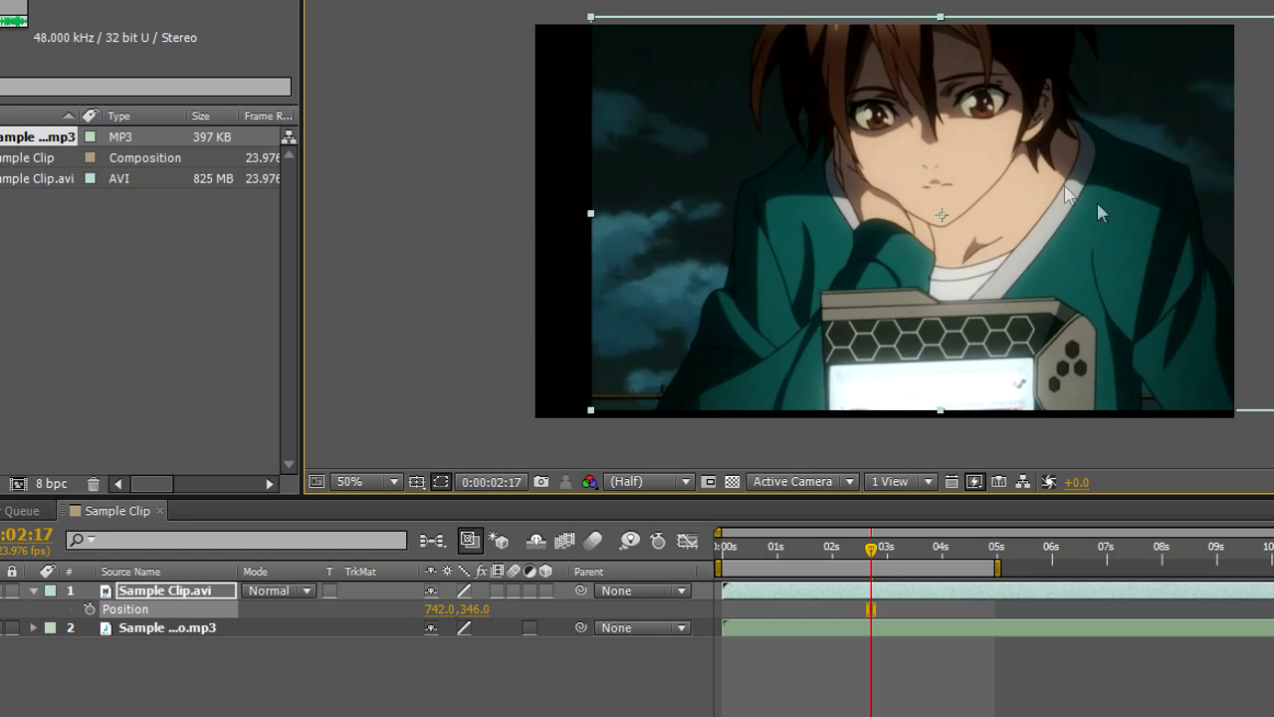
{"action": "left_click_drag", "start_coordinate": [943, 269], "coordinate": [815, 253]}
{"action": "key", "text": "ctrl+z"}
{"action": "key", "text": "ctrl+z"}
{"action": "key", "text": "ctrl+z"}
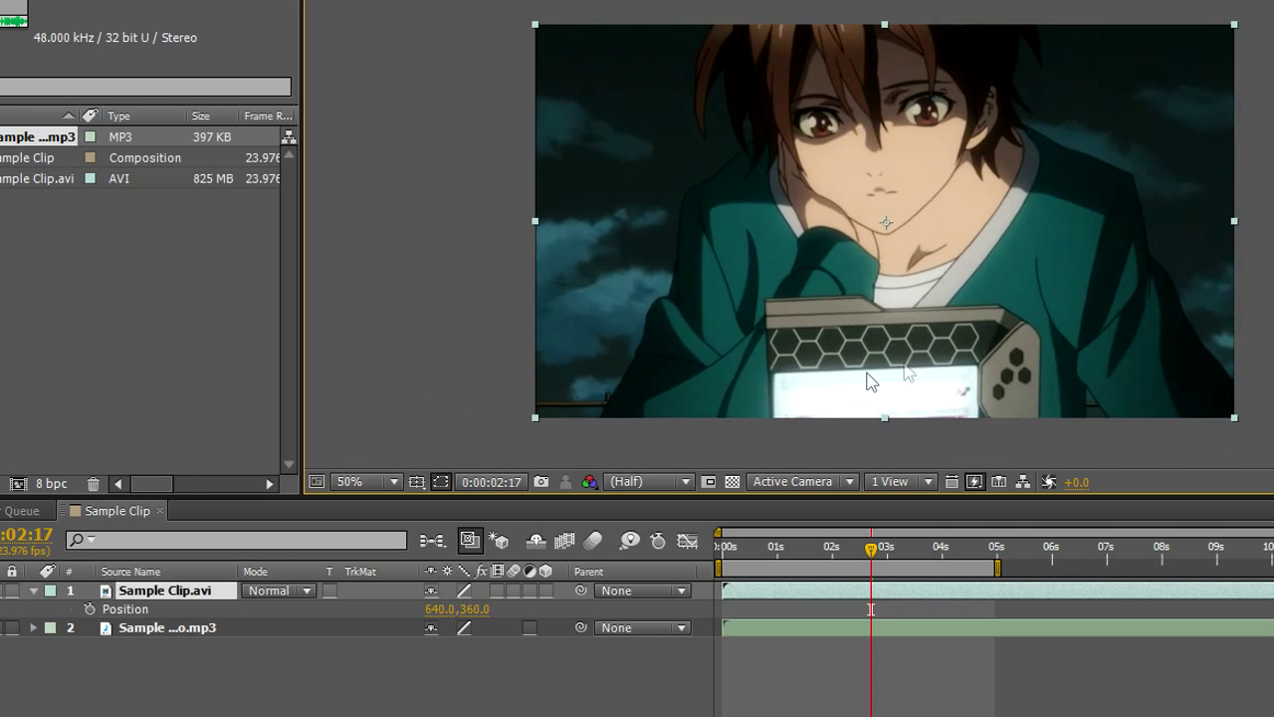
Step: Solo Scale and trial-scrub it, then solo Opacity, Rotation, Anchor Point and Rotation
{"action": "key", "text": "s"}
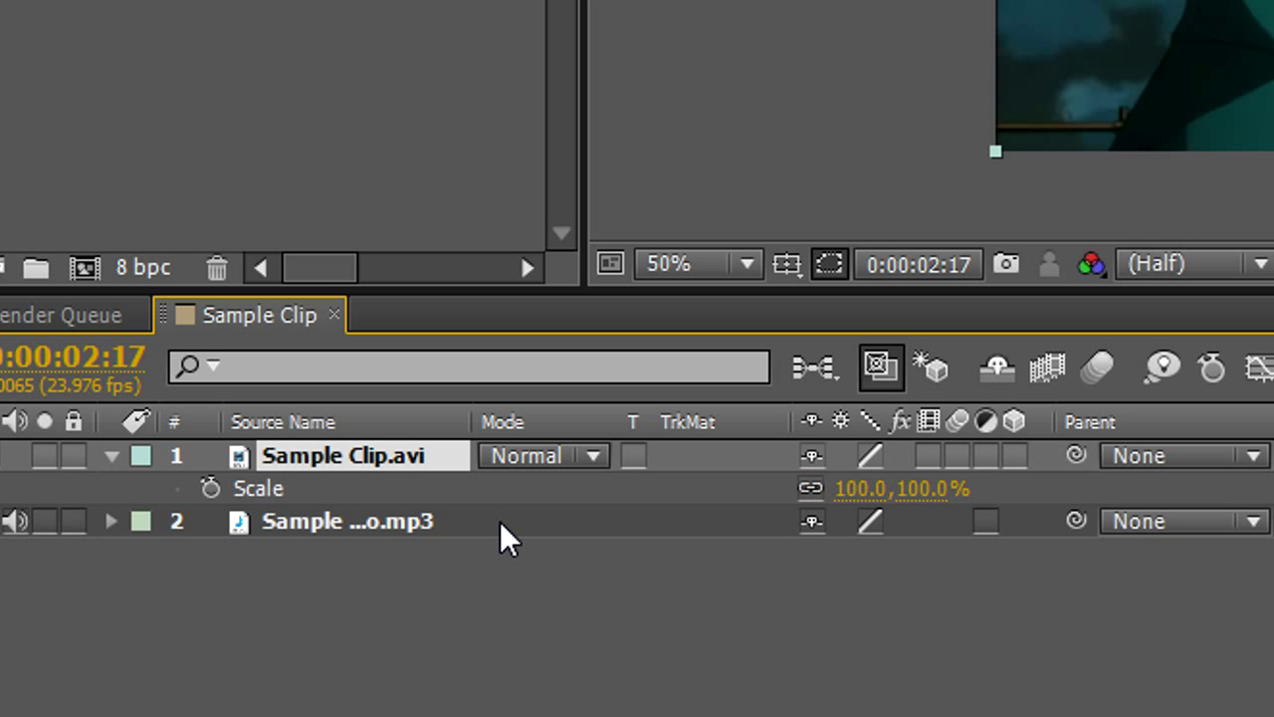
{"action": "left_click_drag", "start_coordinate": [874, 513], "coordinate": [809, 498]}
{"action": "key", "text": "ctrl+z"}
{"action": "key", "text": "t"}
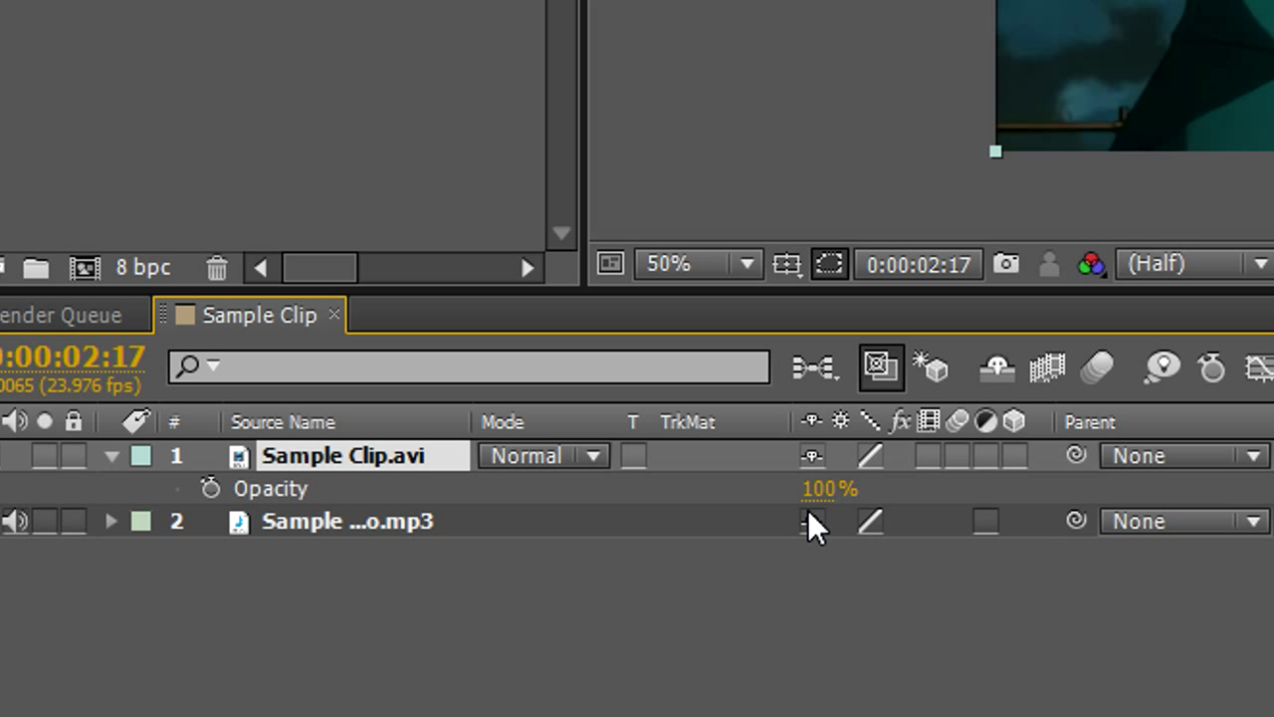
{"action": "key", "text": "r"}
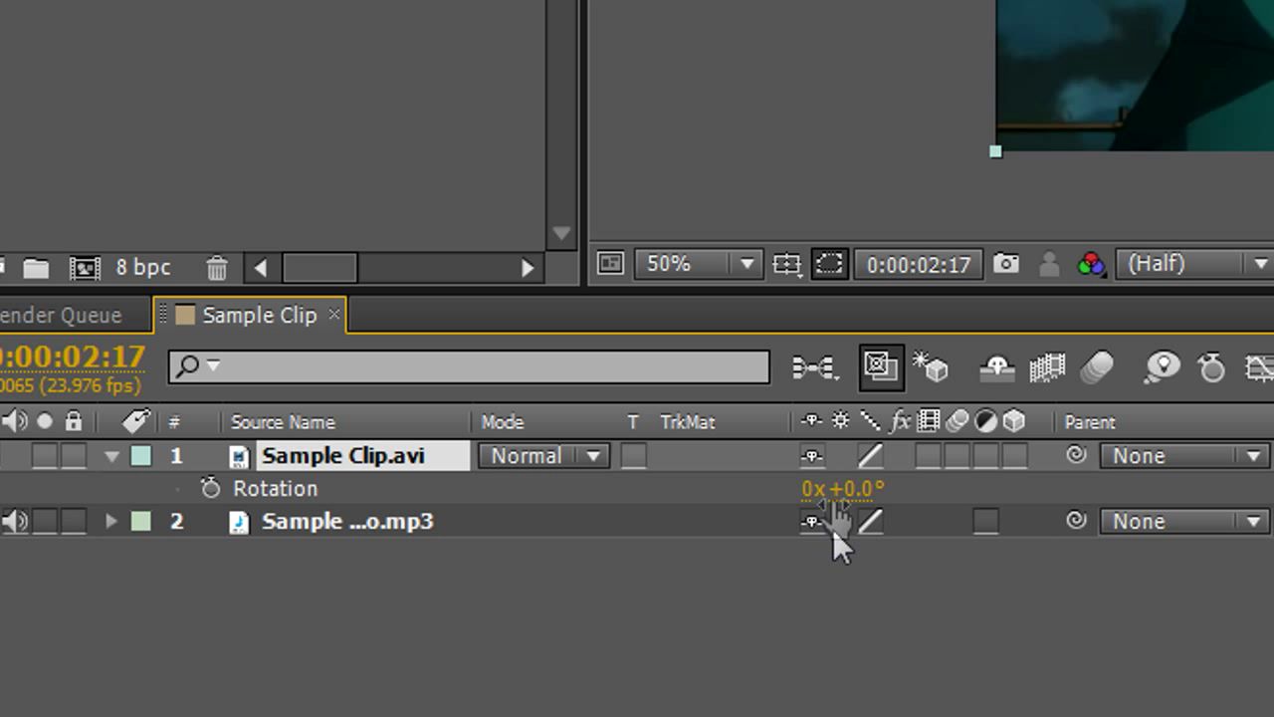
{"action": "key", "text": "a"}
{"action": "key", "text": "r"}
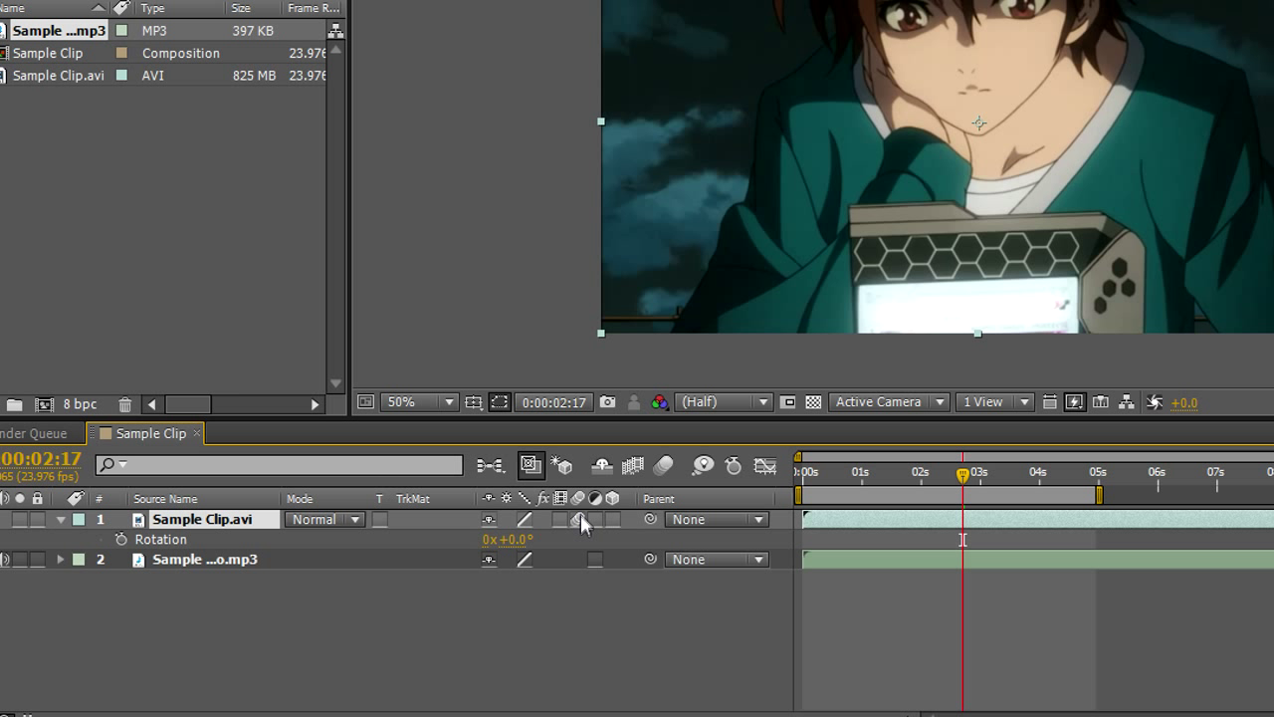
Step: Enable composition motion blur and trial-slide the clip right with Position keys near 0:00:01:07
{"action": "left_click", "coordinate": [662, 468]}
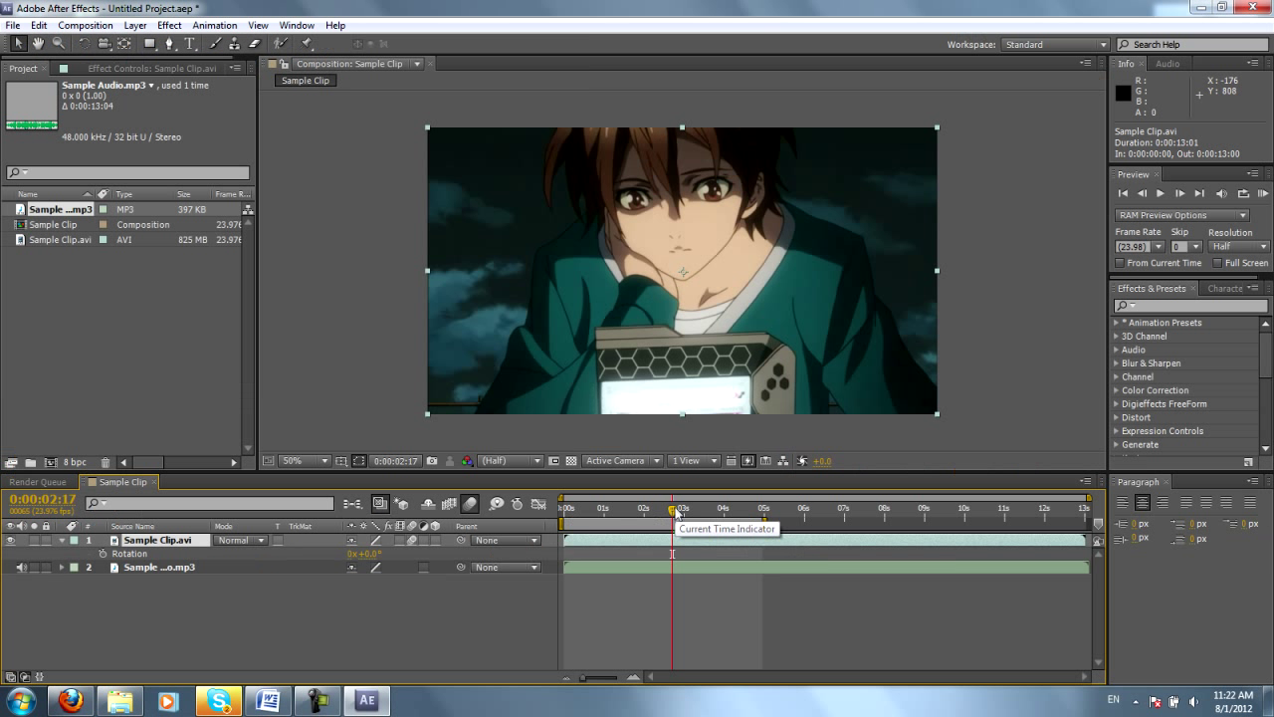
{"action": "left_click_drag", "start_coordinate": [951, 474], "coordinate": [884, 483]}
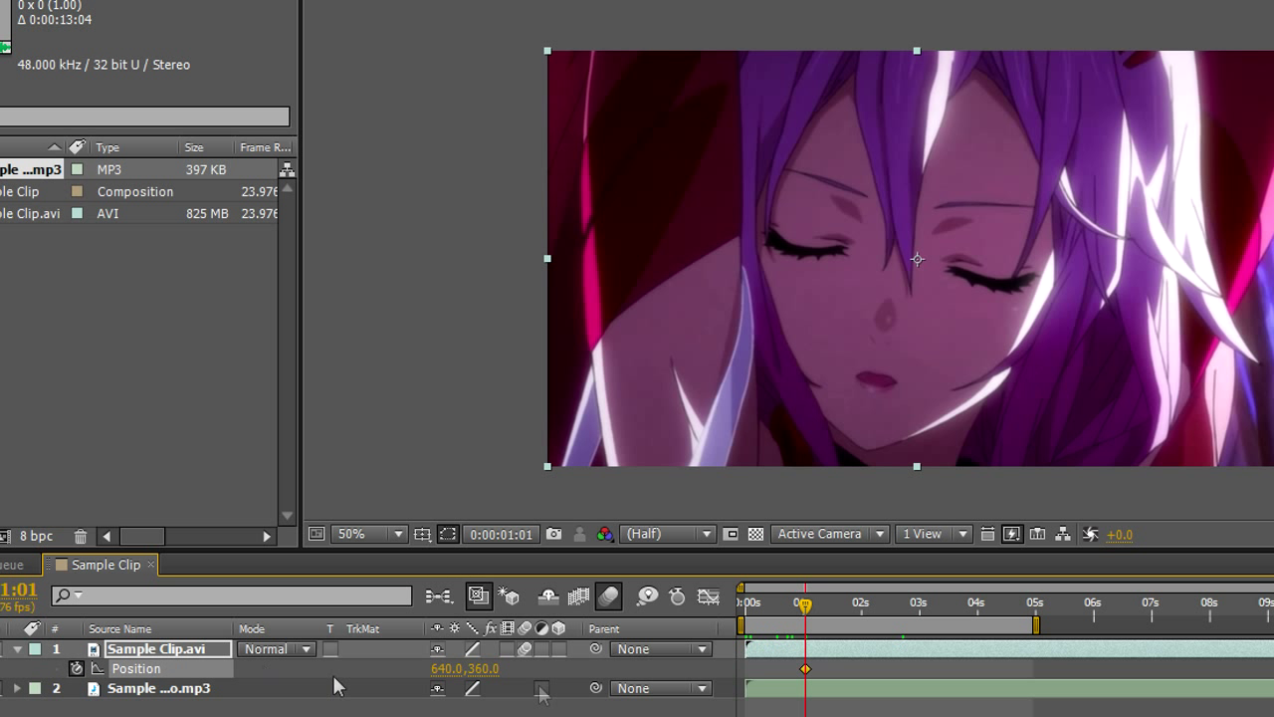
{"action": "left_click_drag", "start_coordinate": [805, 604], "coordinate": [821, 604]}
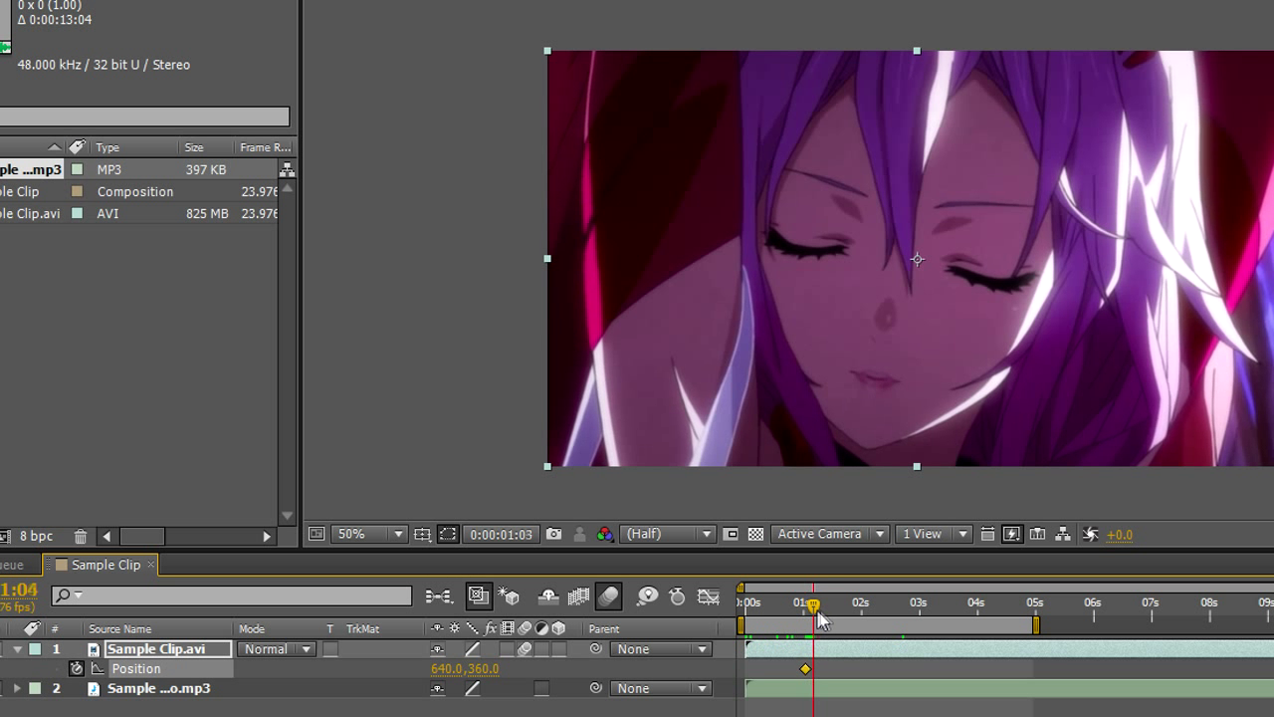
{"action": "left_click_drag", "start_coordinate": [446, 668], "coordinate": [816, 668]}
{"action": "left_click_drag", "start_coordinate": [820, 605], "coordinate": [803, 610]}
Step: Clear the trial keys and set a starting Position keyframe at 0:00:01:23
{"action": "key", "text": "ctrl+z"}
{"action": "key", "text": "ctrl+z"}
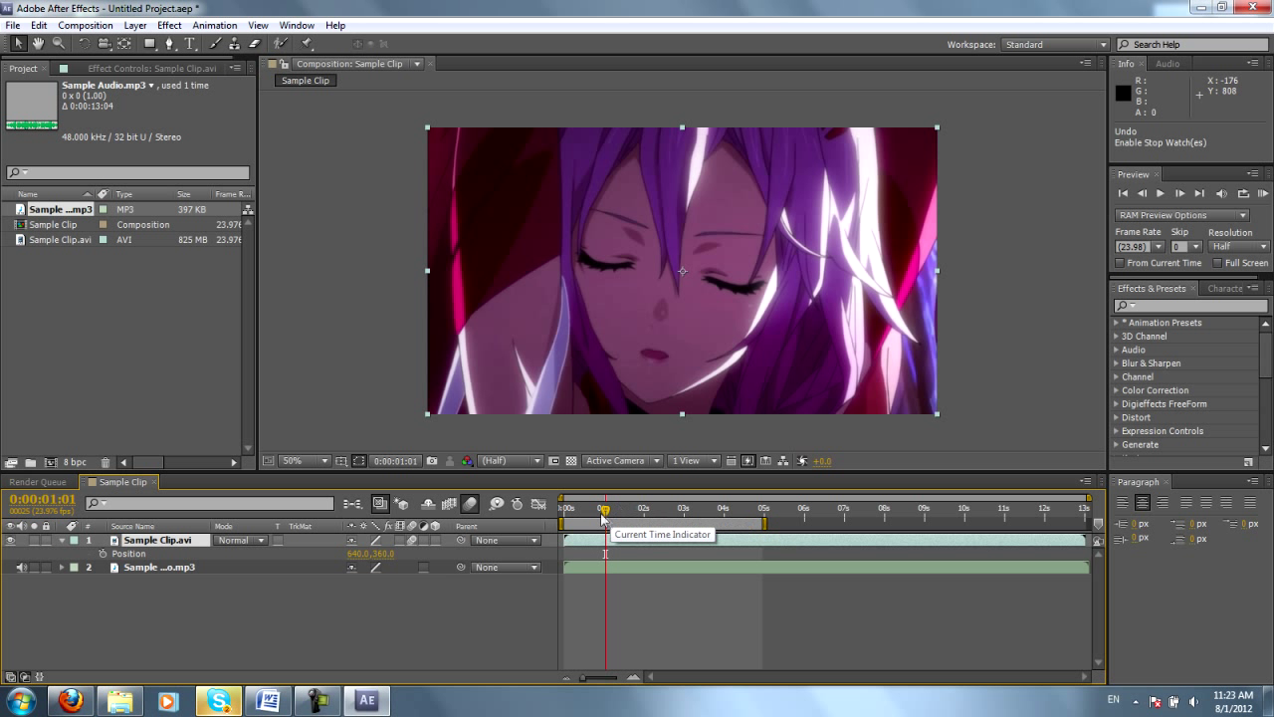
{"action": "left_click_drag", "start_coordinate": [606, 510], "coordinate": [618, 510]}
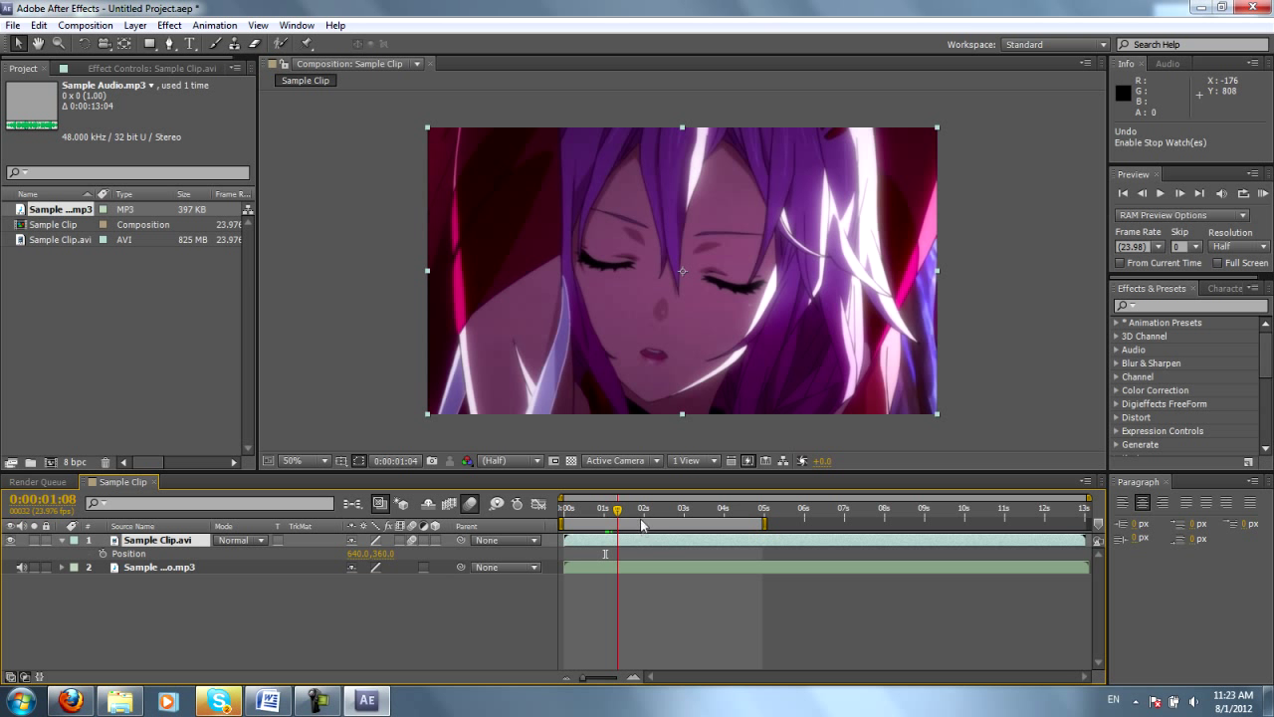
{"action": "left_click_drag", "start_coordinate": [620, 510], "coordinate": [643, 510]}
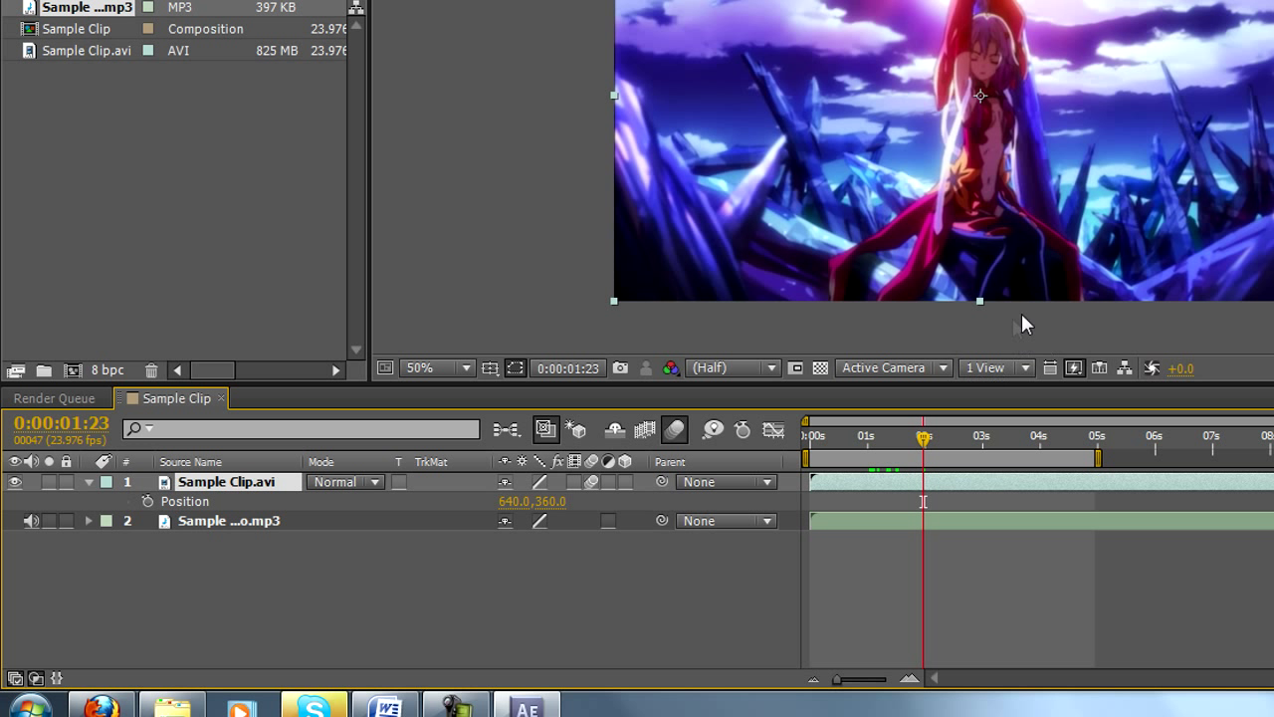
{"action": "left_click", "coordinate": [148, 501]}
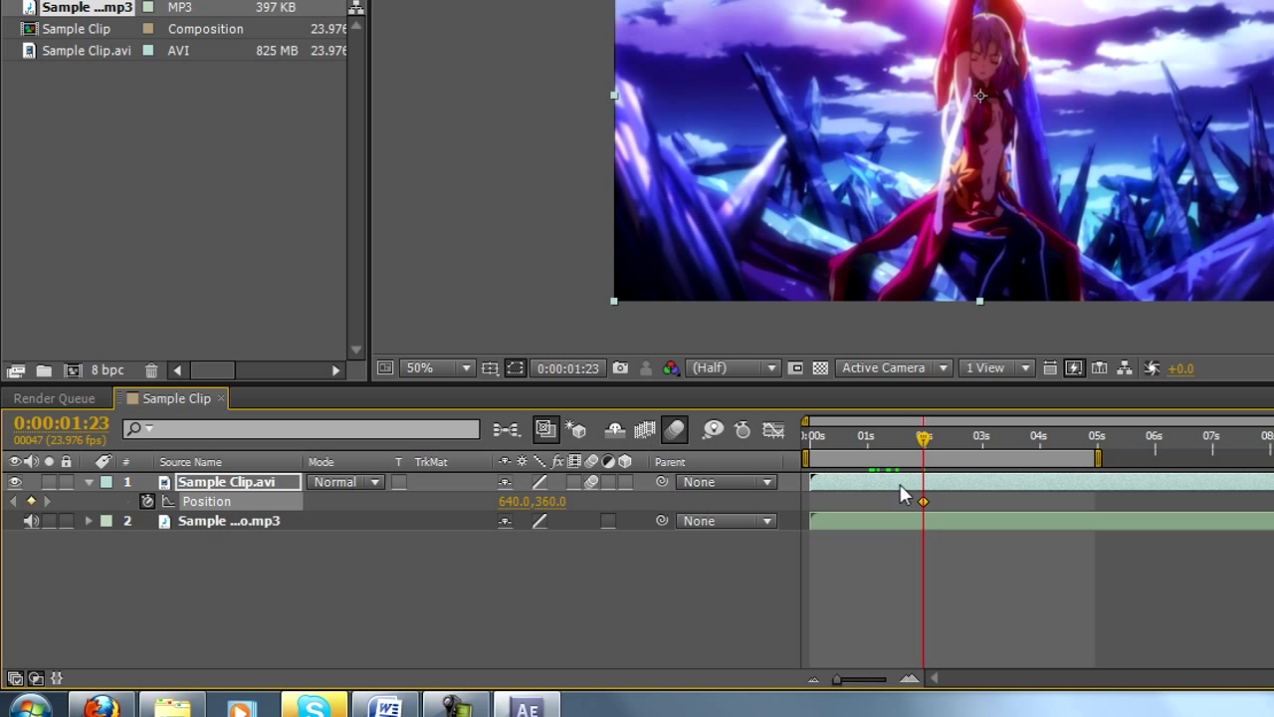
Step: Add a later Position keyframe with the clip dragged left to 38.0,360.0, and preview
{"action": "mouse_move", "coordinate": [926, 509]}
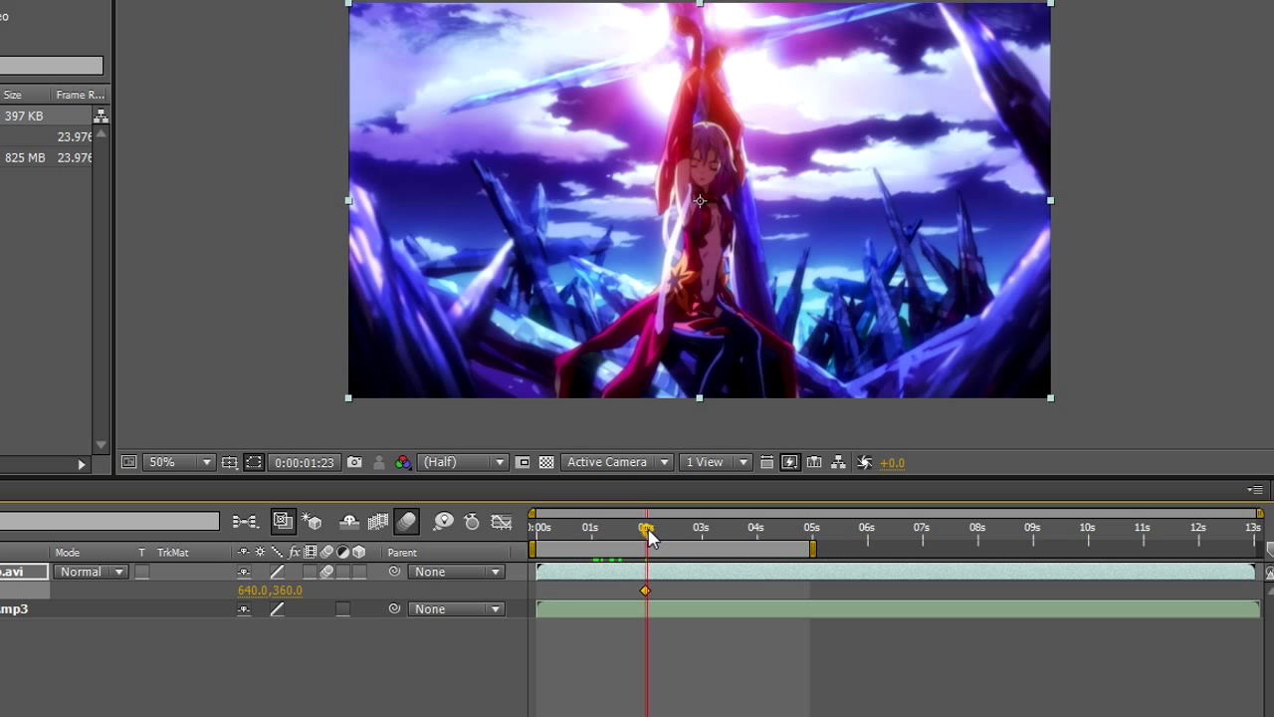
{"action": "left_click_drag", "start_coordinate": [642, 513], "coordinate": [673, 535]}
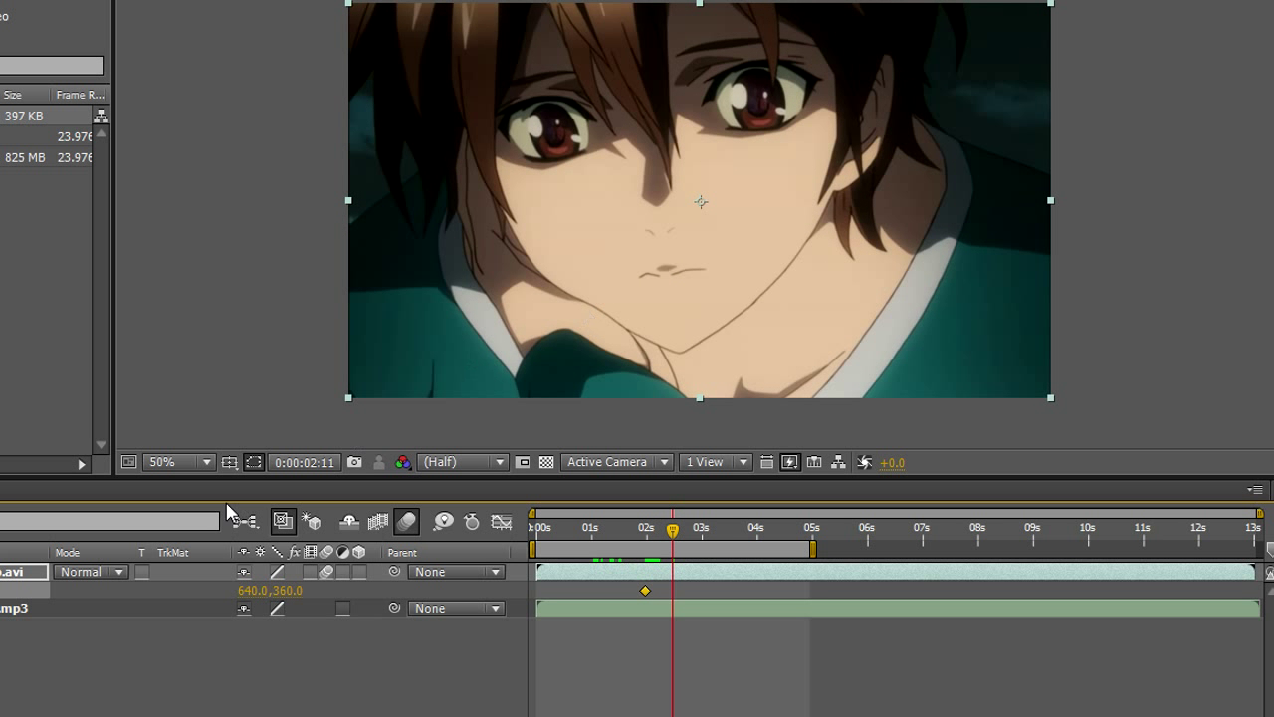
{"action": "left_click_drag", "start_coordinate": [919, 330], "coordinate": [586, 293]}
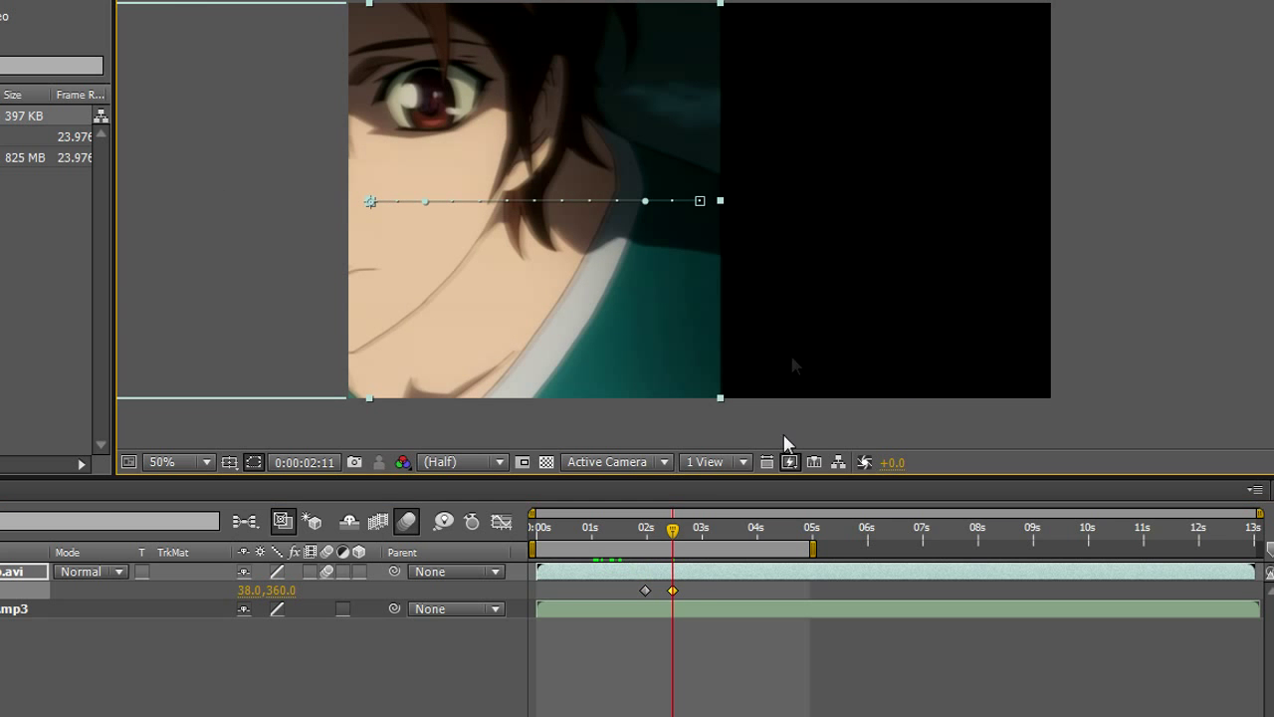
{"action": "mouse_move", "coordinate": [673, 528]}
{"action": "left_mouse_down"}
{"action": "mouse_move", "coordinate": [637, 538]}
{"action": "mouse_move", "coordinate": [667, 544]}
{"action": "mouse_move", "coordinate": [637, 527]}
{"action": "mouse_move", "coordinate": [654, 528]}
{"action": "mouse_move", "coordinate": [626, 533]}
{"action": "mouse_move", "coordinate": [662, 539]}
{"action": "left_mouse_up"}
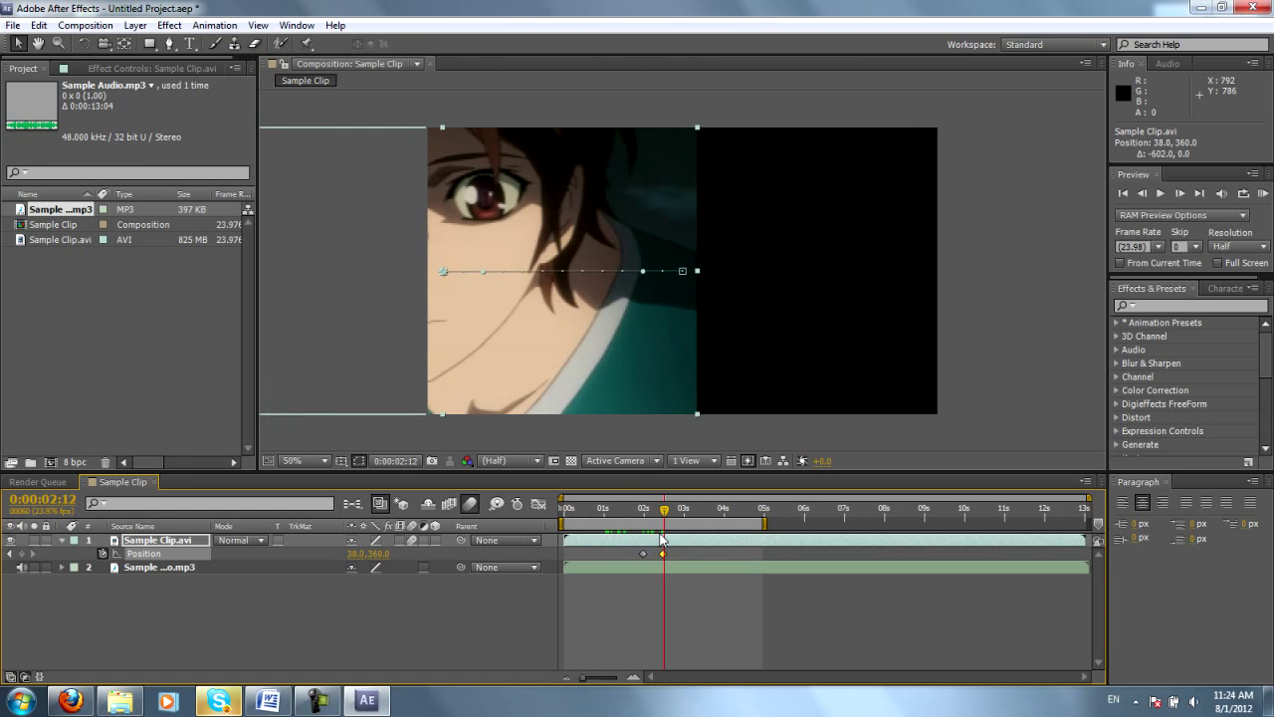
Step: Replace the slide with Scale keyframes: 100% at 1:23 and 57% at 2:13, then preview
{"action": "key", "text": "ctrl+z"}
{"action": "key", "text": "ctrl+z"}
{"action": "left_click", "coordinate": [643, 510]}
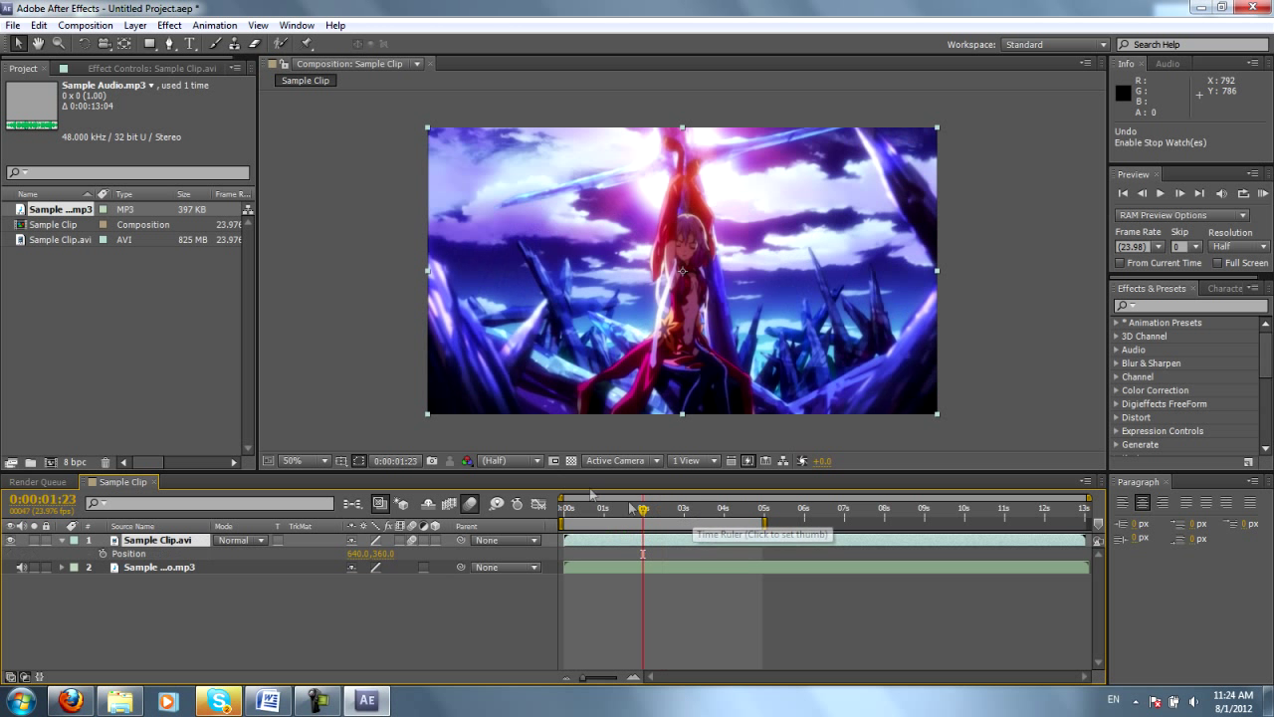
{"action": "key", "text": "s"}
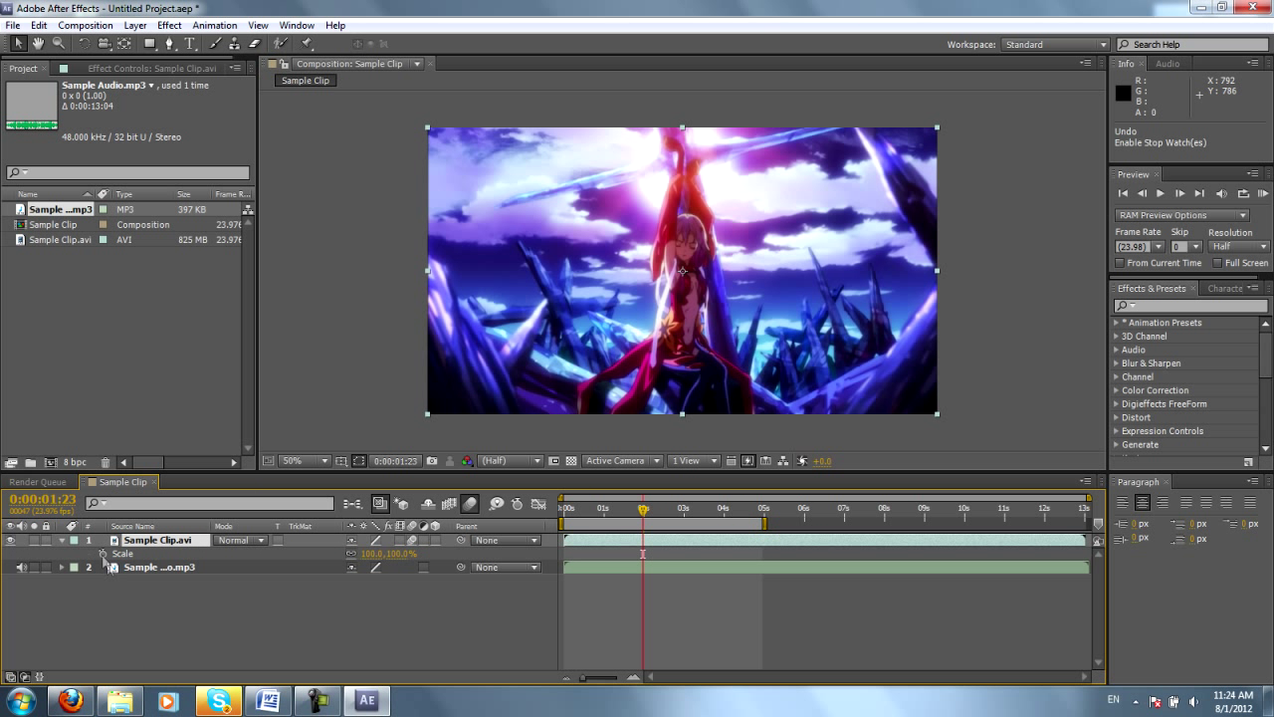
{"action": "left_click", "coordinate": [102, 553]}
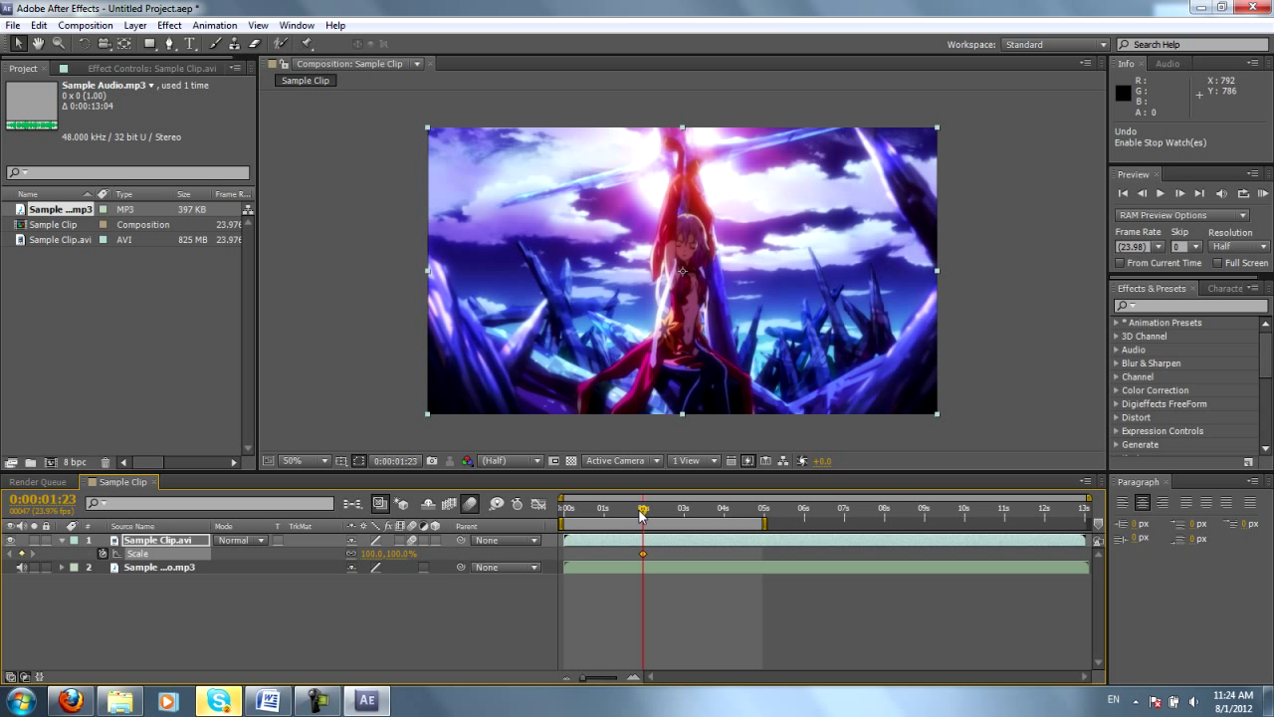
{"action": "left_click_drag", "start_coordinate": [641, 514], "coordinate": [666, 512]}
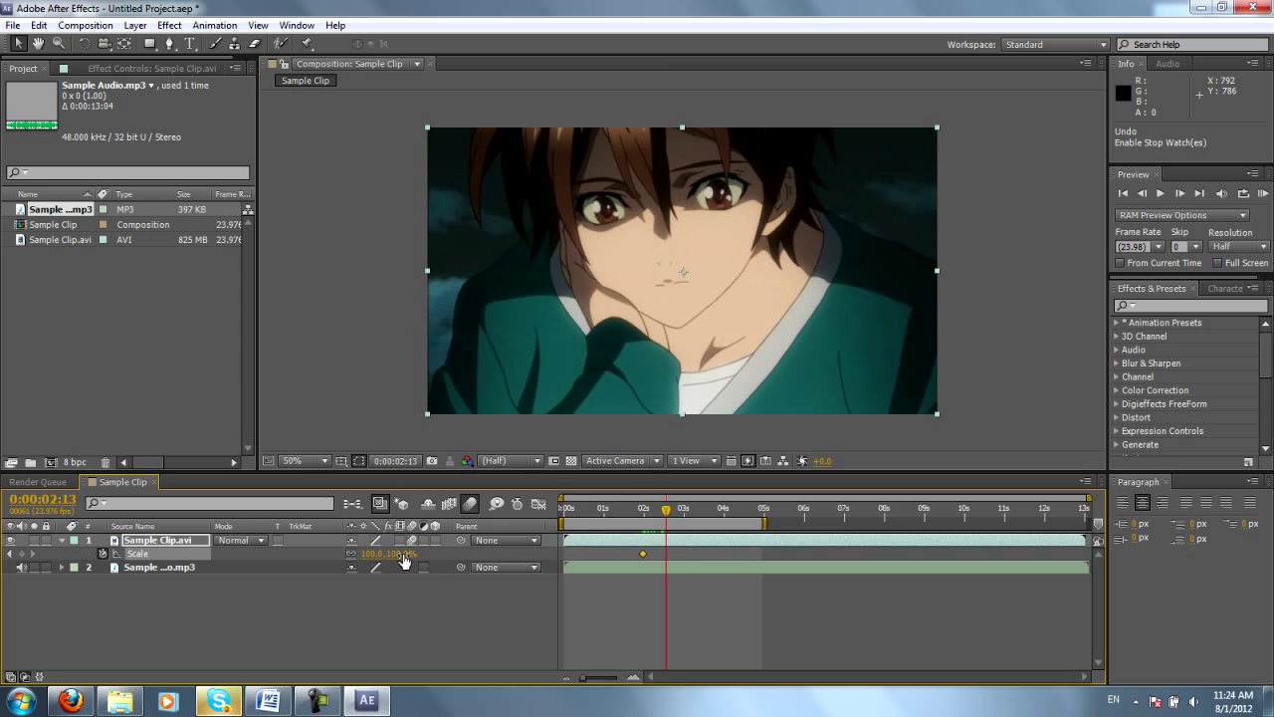
{"action": "left_click_drag", "start_coordinate": [404, 562], "coordinate": [760, 571]}
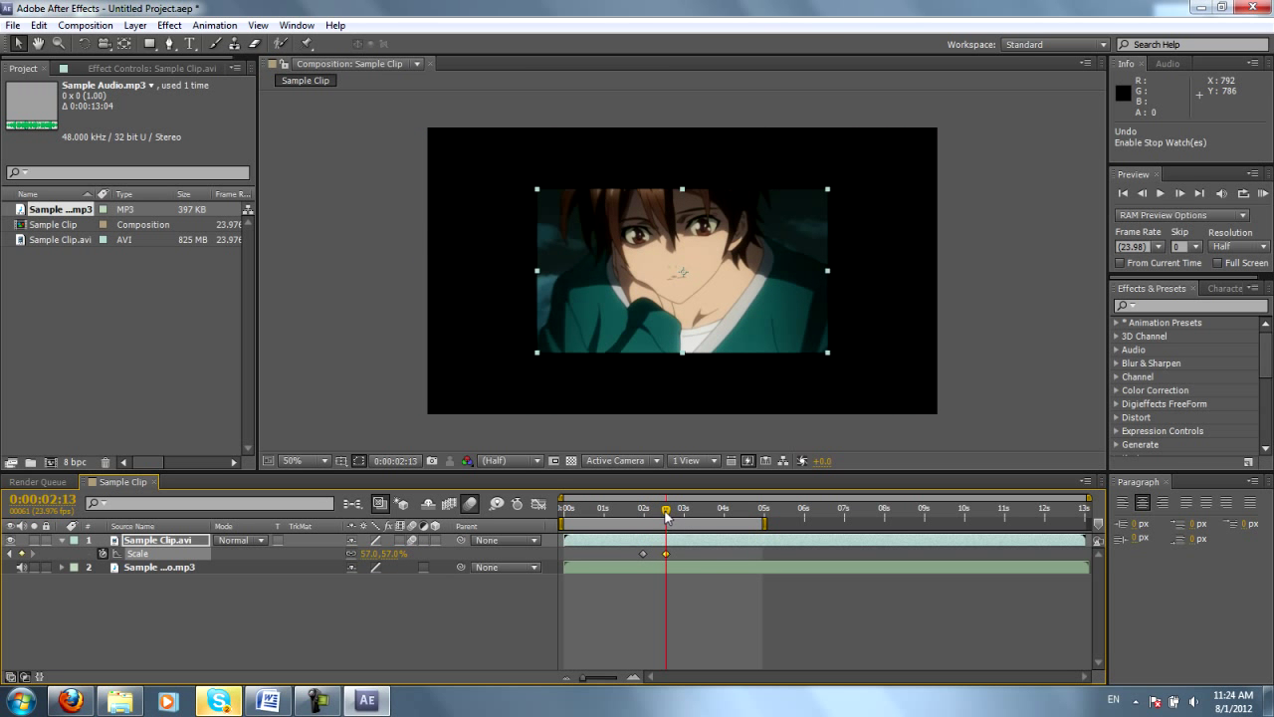
{"action": "left_click_drag", "start_coordinate": [666, 513], "coordinate": [644, 545]}
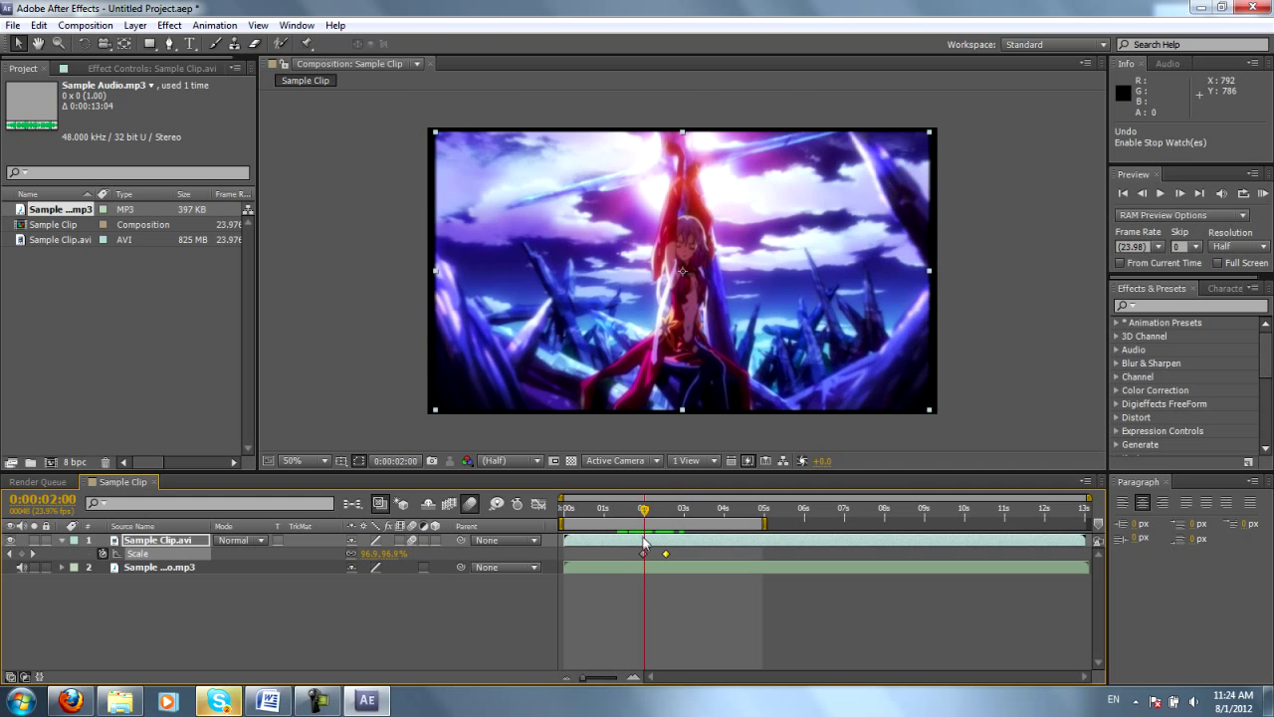
{"action": "left_click", "coordinate": [666, 513]}
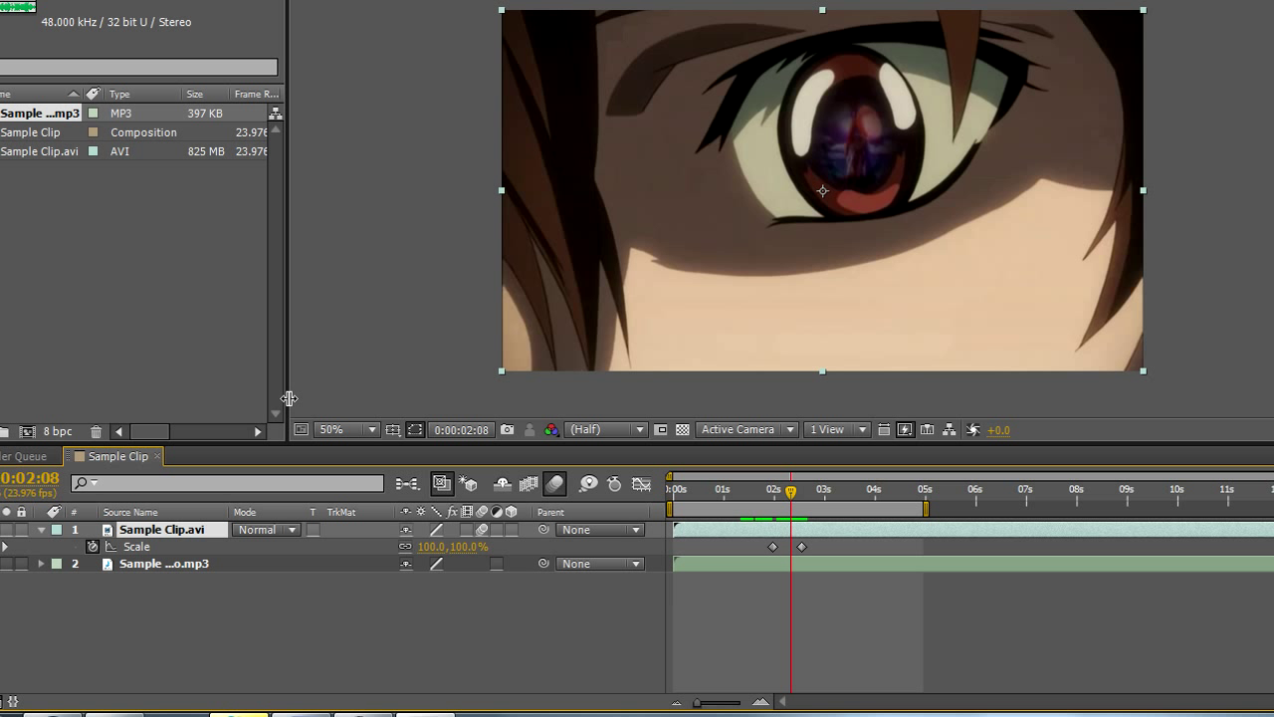
Step: Set Scale to 52% at 2:13 and keyframe Position sliding the clip right to 998,360
{"action": "key", "text": "shift+p"}
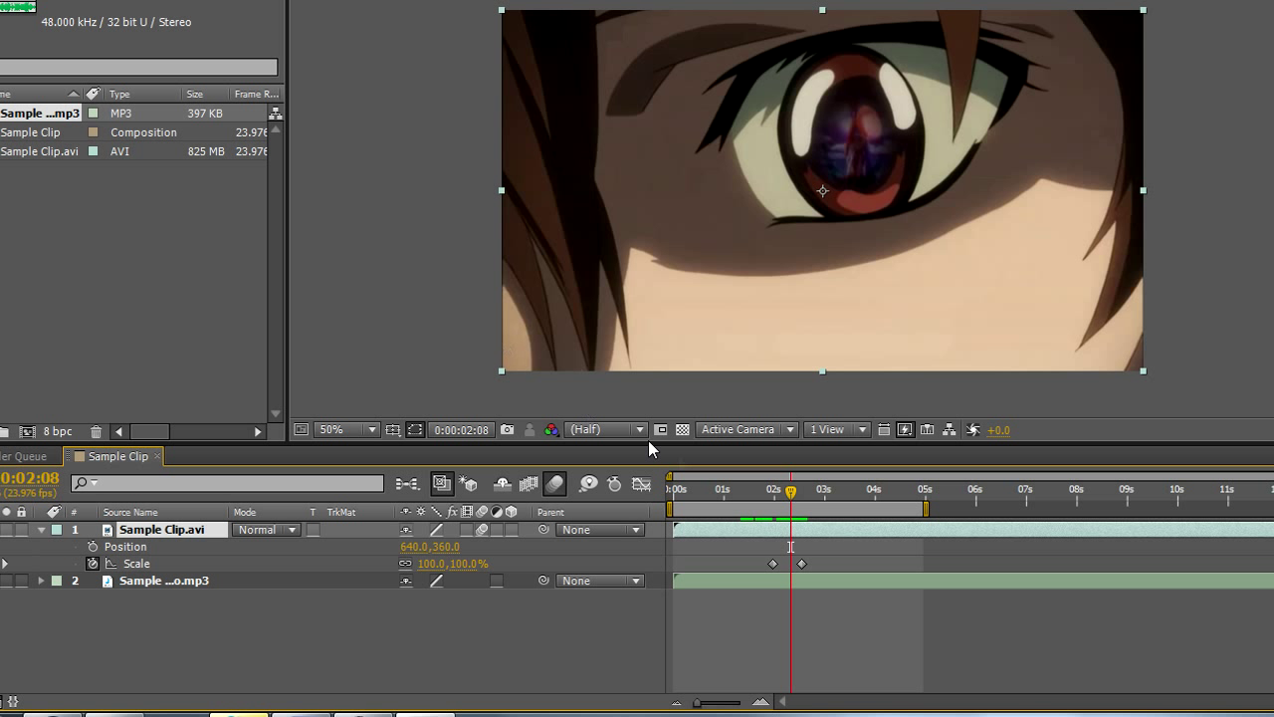
{"action": "left_click_drag", "start_coordinate": [791, 491], "coordinate": [803, 494]}
{"action": "left_click_drag", "start_coordinate": [476, 564], "coordinate": [422, 563]}
{"action": "left_click", "coordinate": [93, 546]}
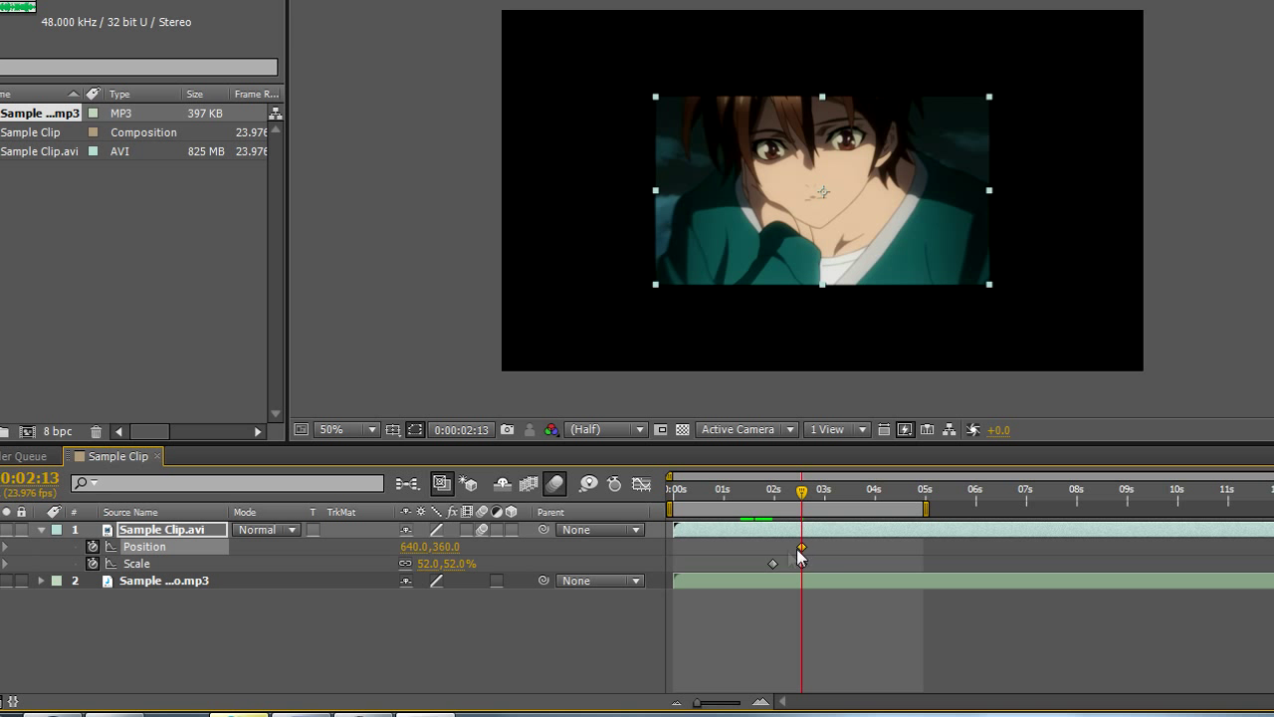
{"action": "left_click_drag", "start_coordinate": [796, 229], "coordinate": [976, 230]}
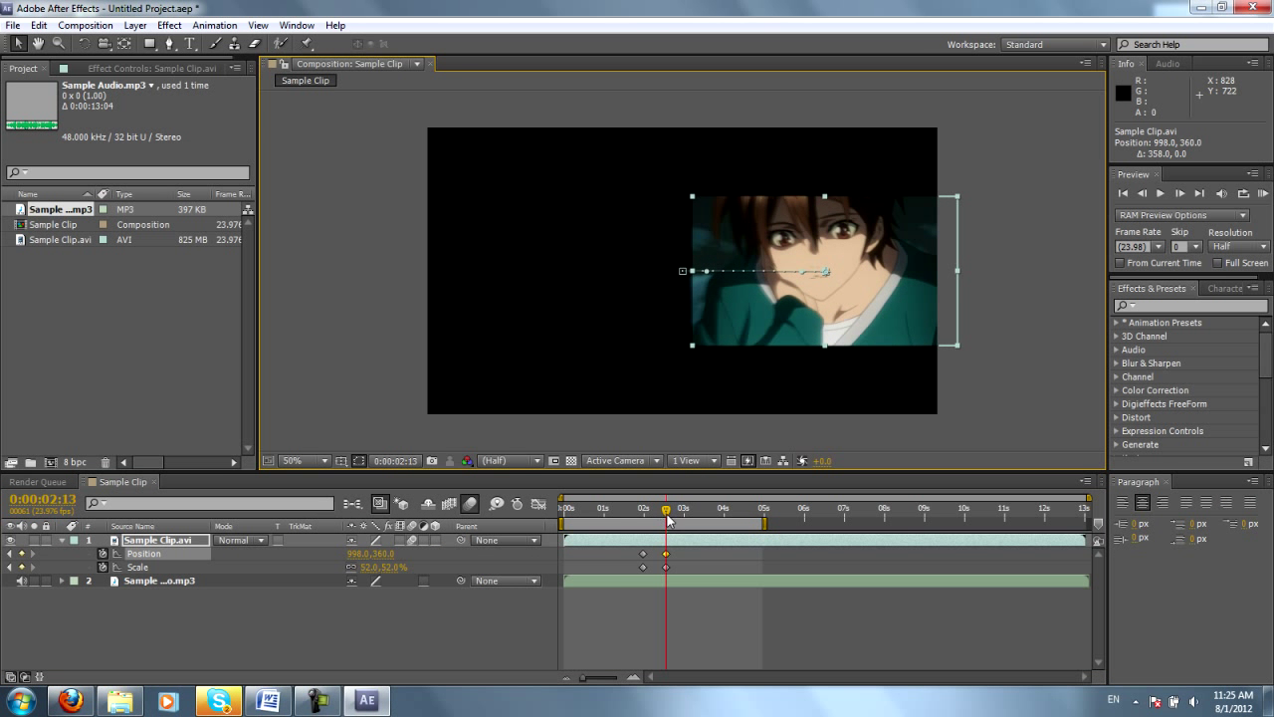
{"action": "left_click_drag", "start_coordinate": [668, 516], "coordinate": [644, 581]}
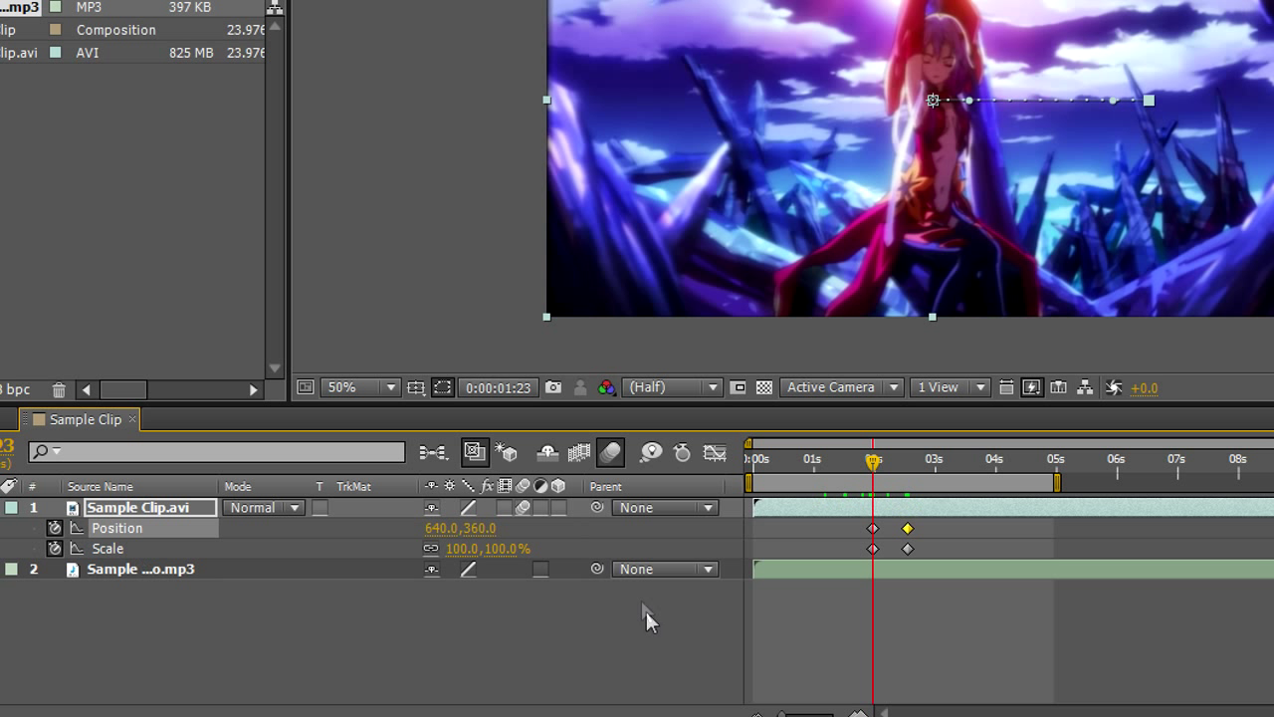
Step: Make Sample Clip.avi a 3D layer and view its shrunken state at 0:00:02:22
{"action": "left_click", "coordinate": [558, 508]}
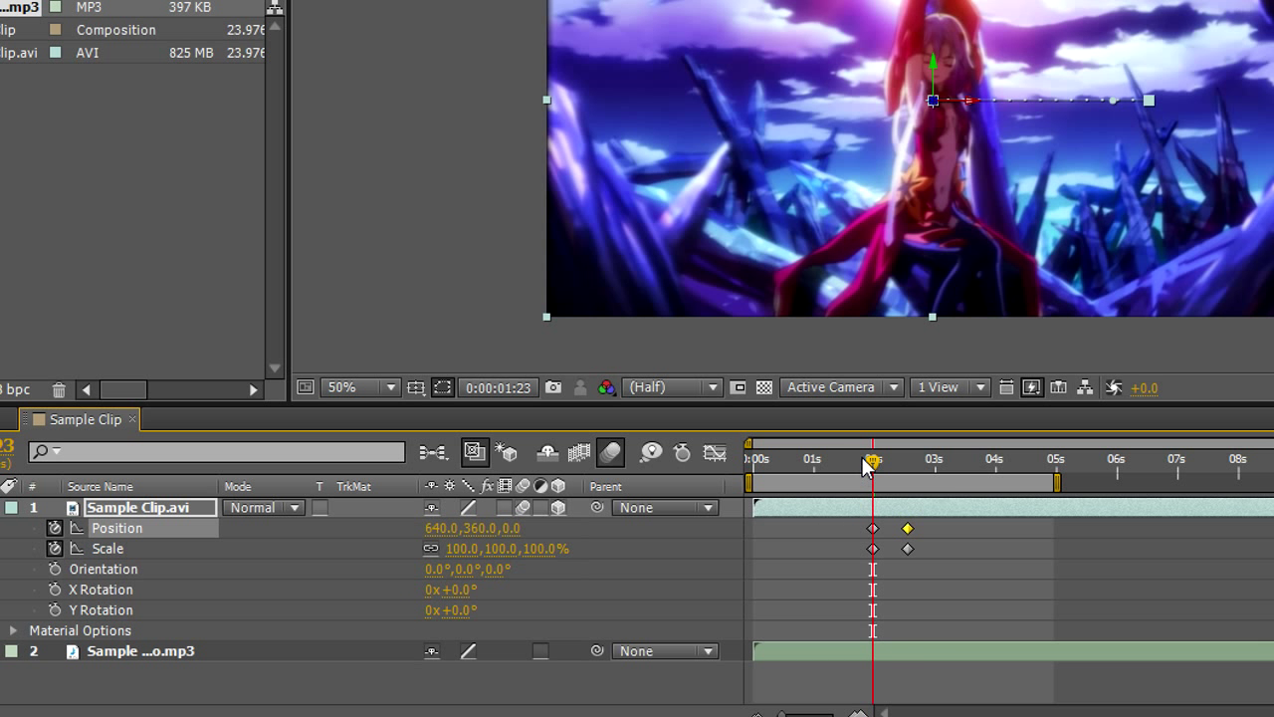
{"action": "left_click_drag", "start_coordinate": [873, 462], "coordinate": [930, 485]}
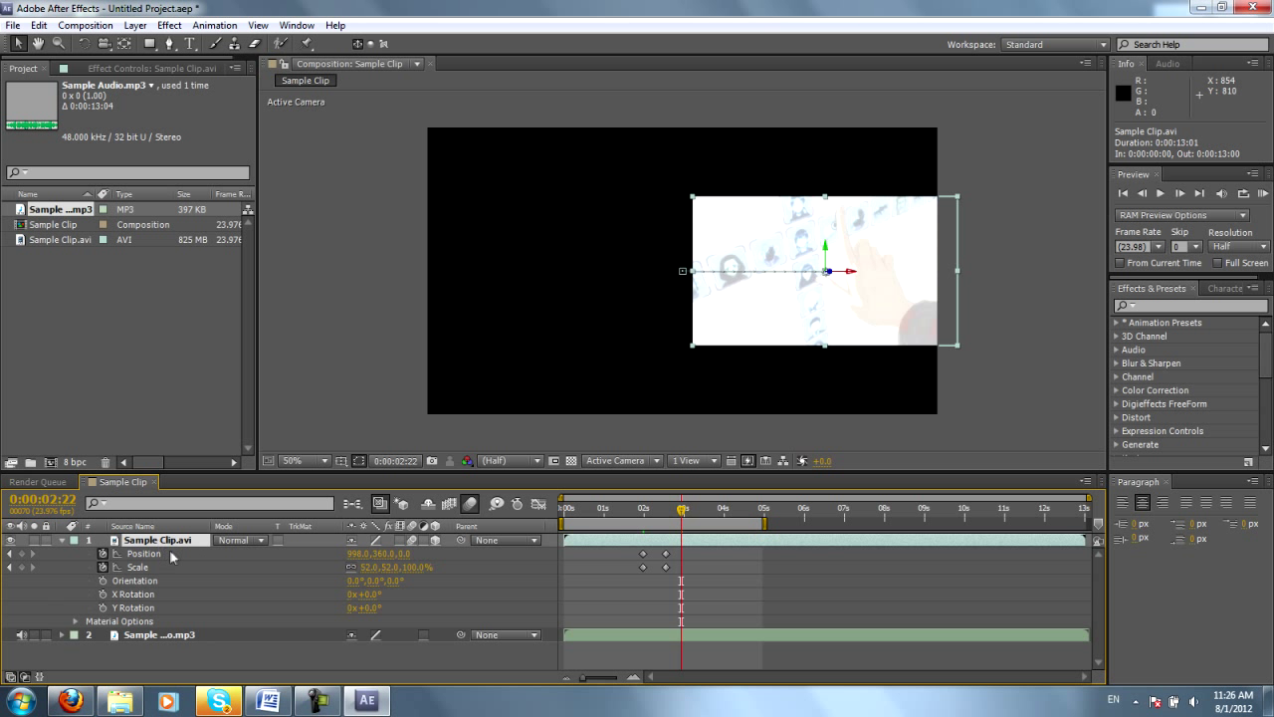
{"action": "key", "text": "r"}
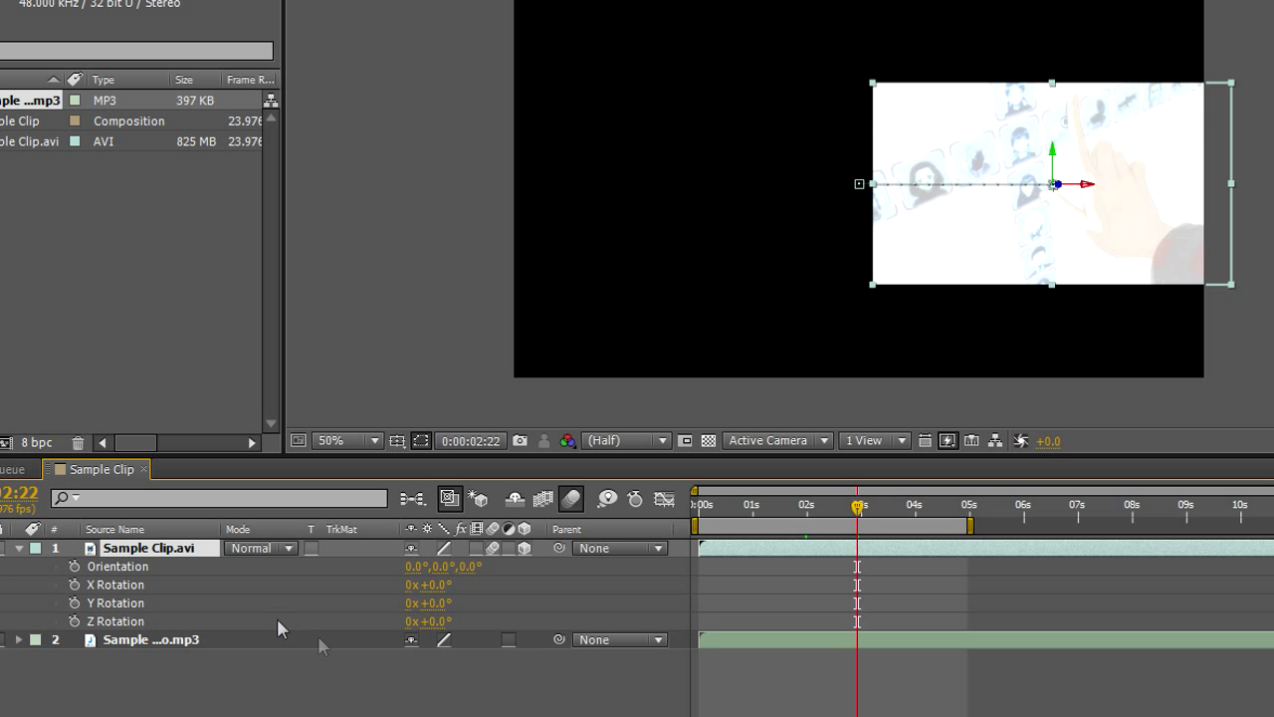
{"action": "left_click_drag", "start_coordinate": [435, 621], "coordinate": [516, 619]}
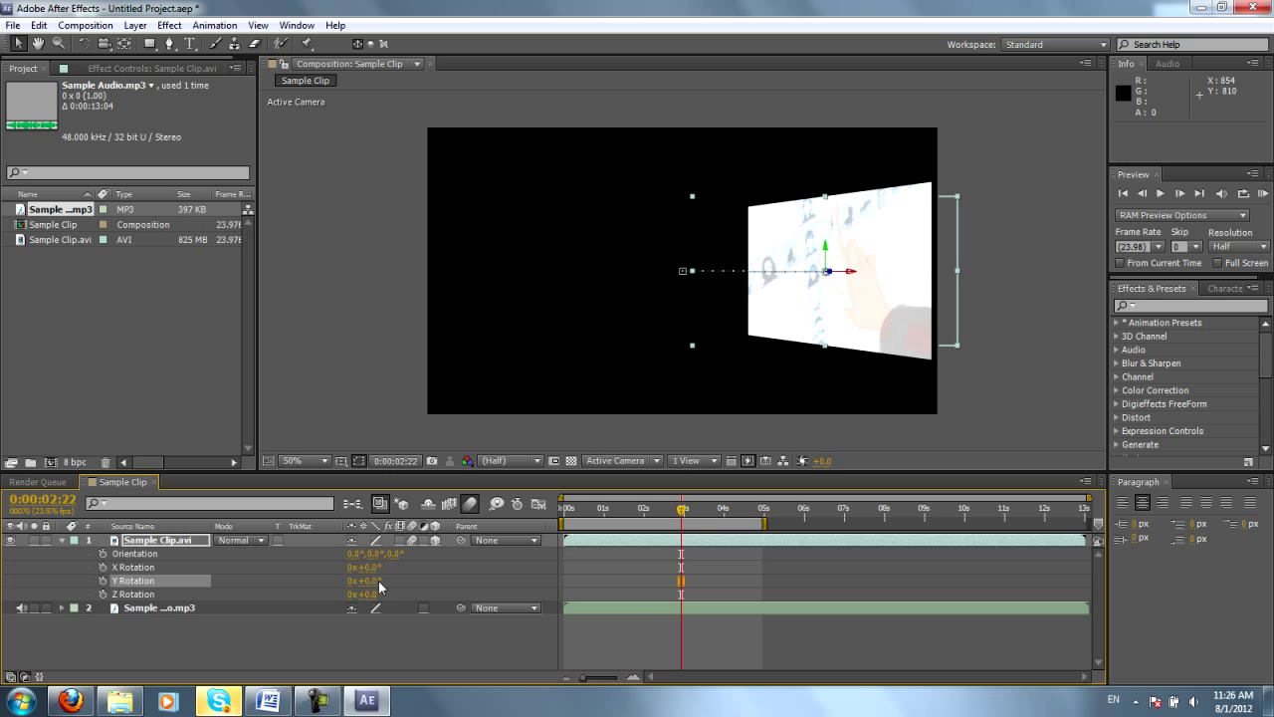
{"action": "left_click_drag", "start_coordinate": [447, 603], "coordinate": [488, 581]}
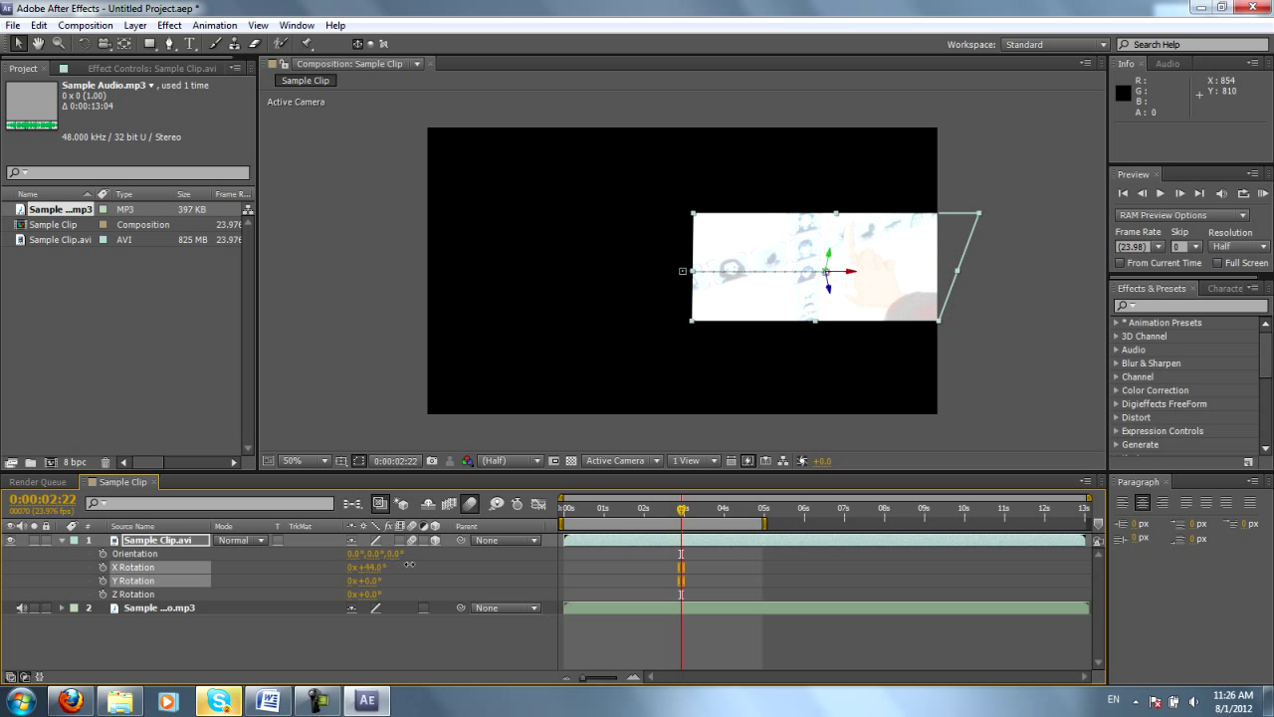
{"action": "left_click_drag", "start_coordinate": [408, 565], "coordinate": [347, 565]}
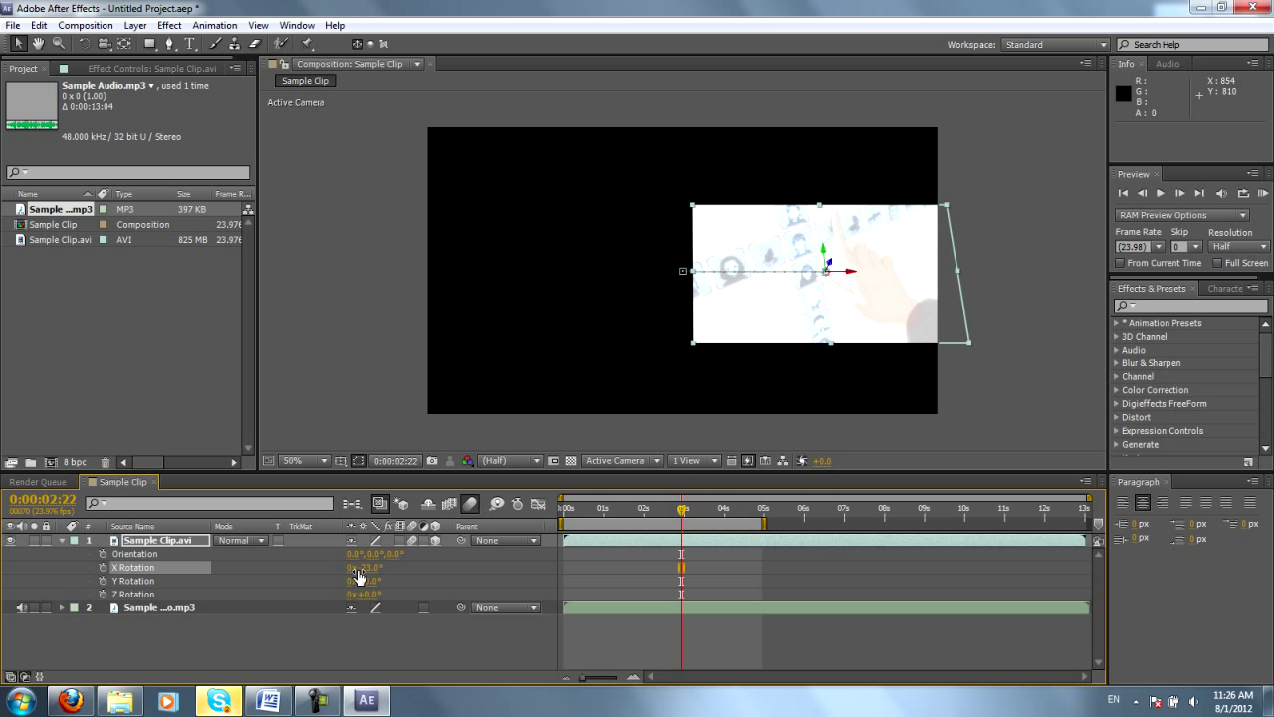
{"action": "key", "text": "ctrl+z"}
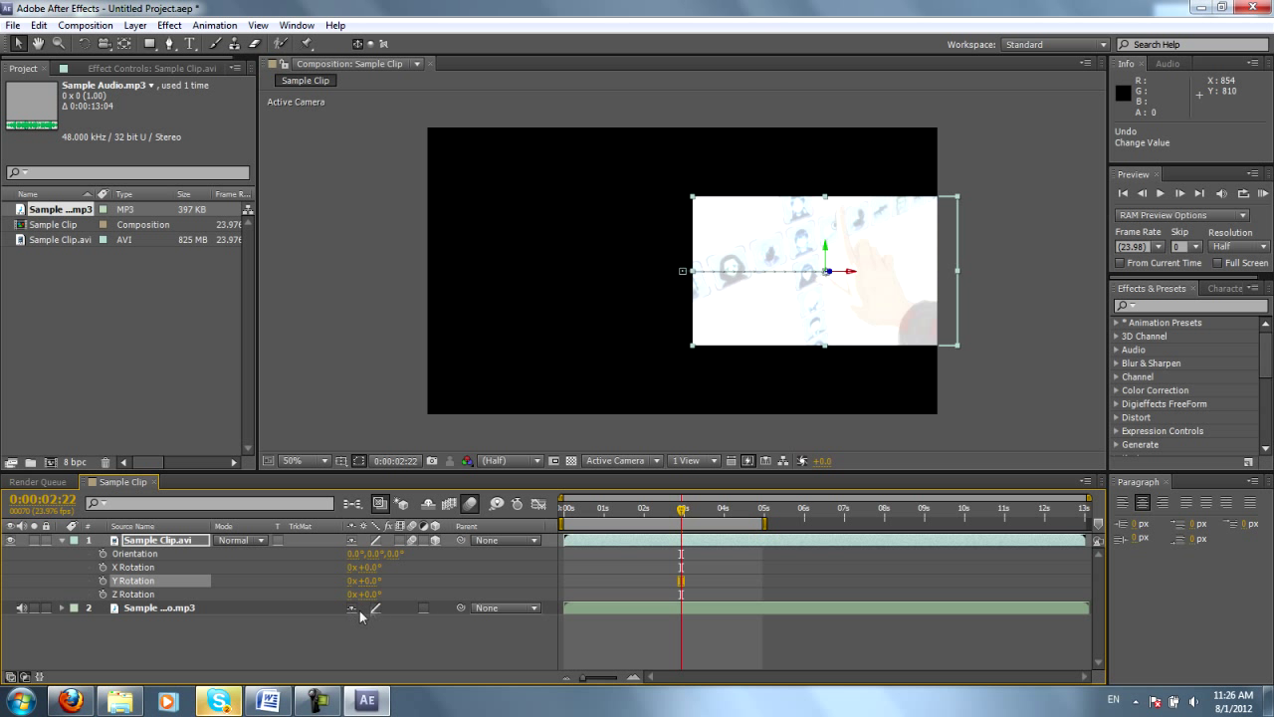
Step: Switch the clip back to 2D, show its Position, and preview around 1:23
{"action": "left_click", "coordinate": [434, 539]}
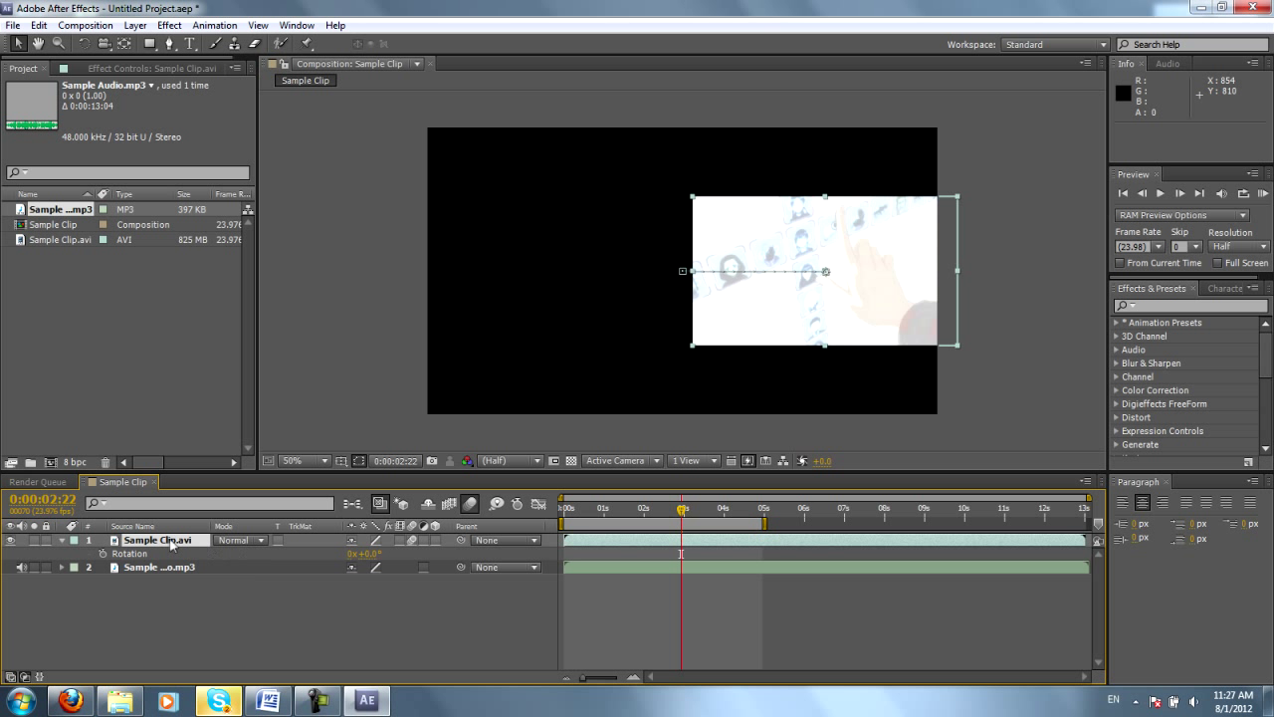
{"action": "key", "text": "p"}
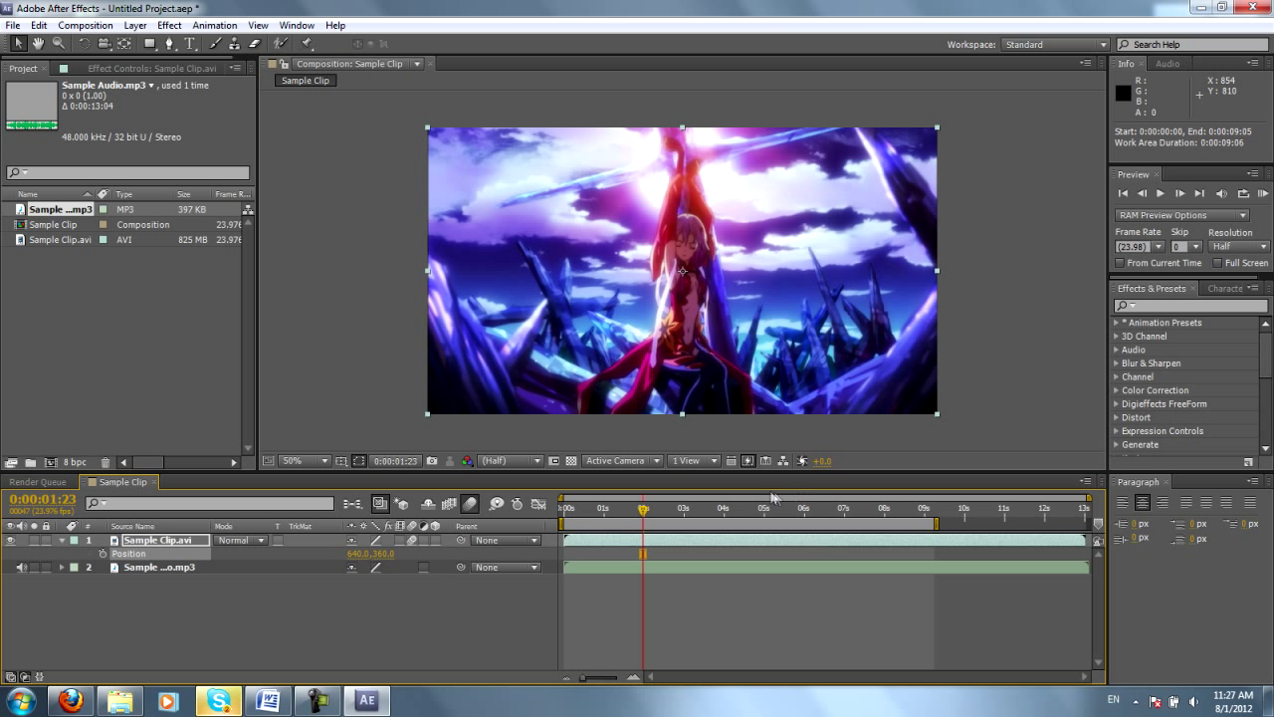
{"action": "left_click_drag", "start_coordinate": [644, 509], "coordinate": [676, 553]}
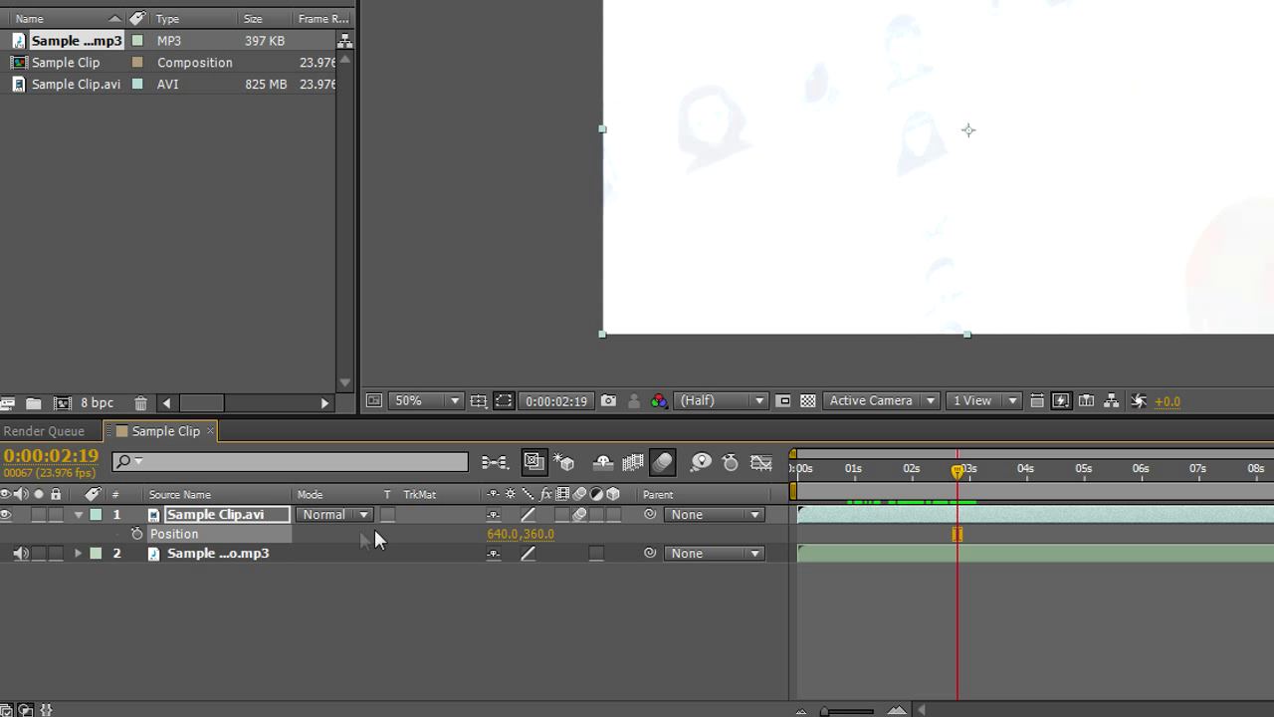
Step: Split the clip at 2:19, put the first piece on top shifted later to overlap, and show its Opacity
{"action": "left_click", "coordinate": [183, 543]}
{"action": "key", "text": "ctrl+shift+d"}
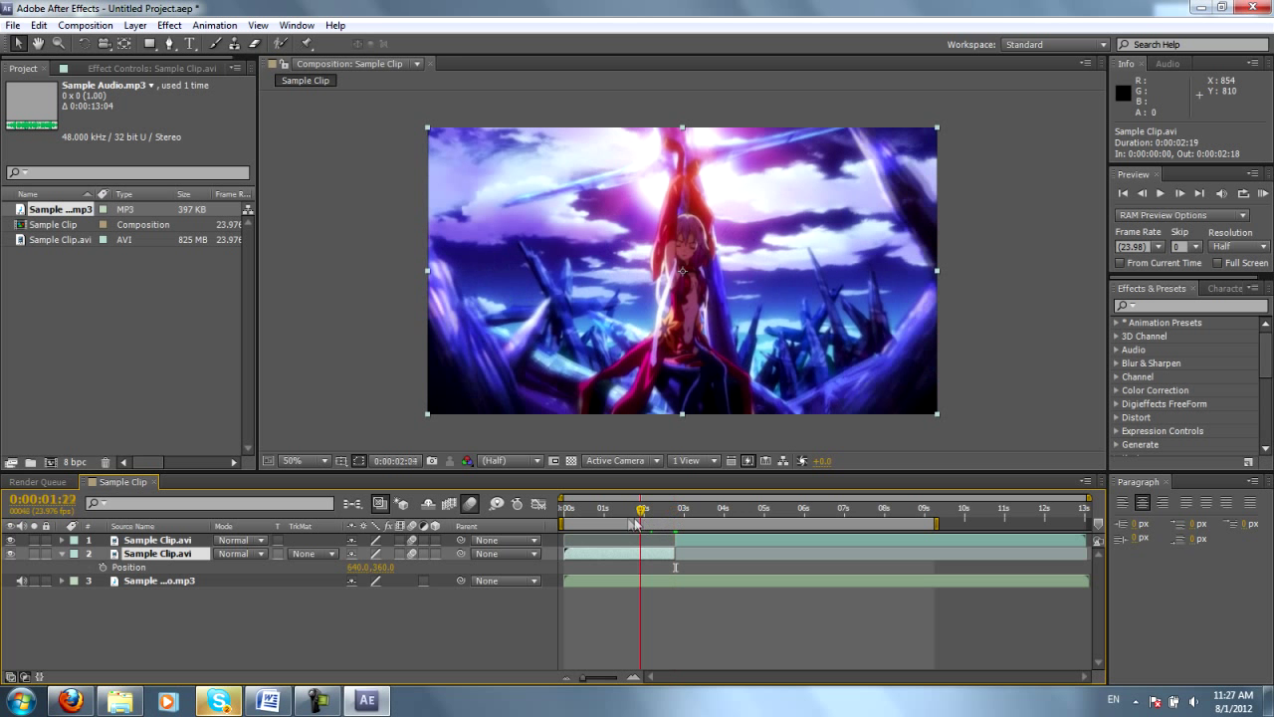
{"action": "mouse_move", "coordinate": [956, 503]}
{"action": "left_mouse_down"}
{"action": "mouse_move", "coordinate": [912, 504]}
{"action": "mouse_move", "coordinate": [948, 504]}
{"action": "left_mouse_up"}
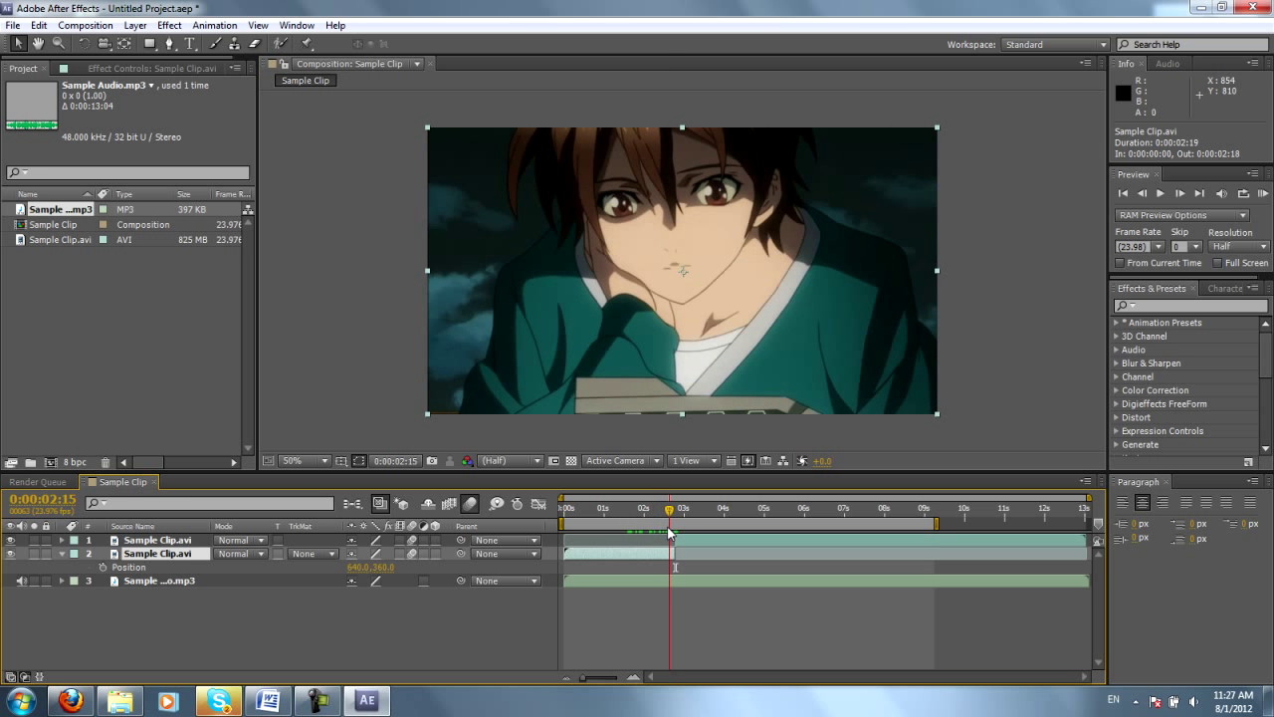
{"action": "key", "text": "shift+Page_Down"}
{"action": "left_click_drag", "start_coordinate": [183, 554], "coordinate": [165, 539]}
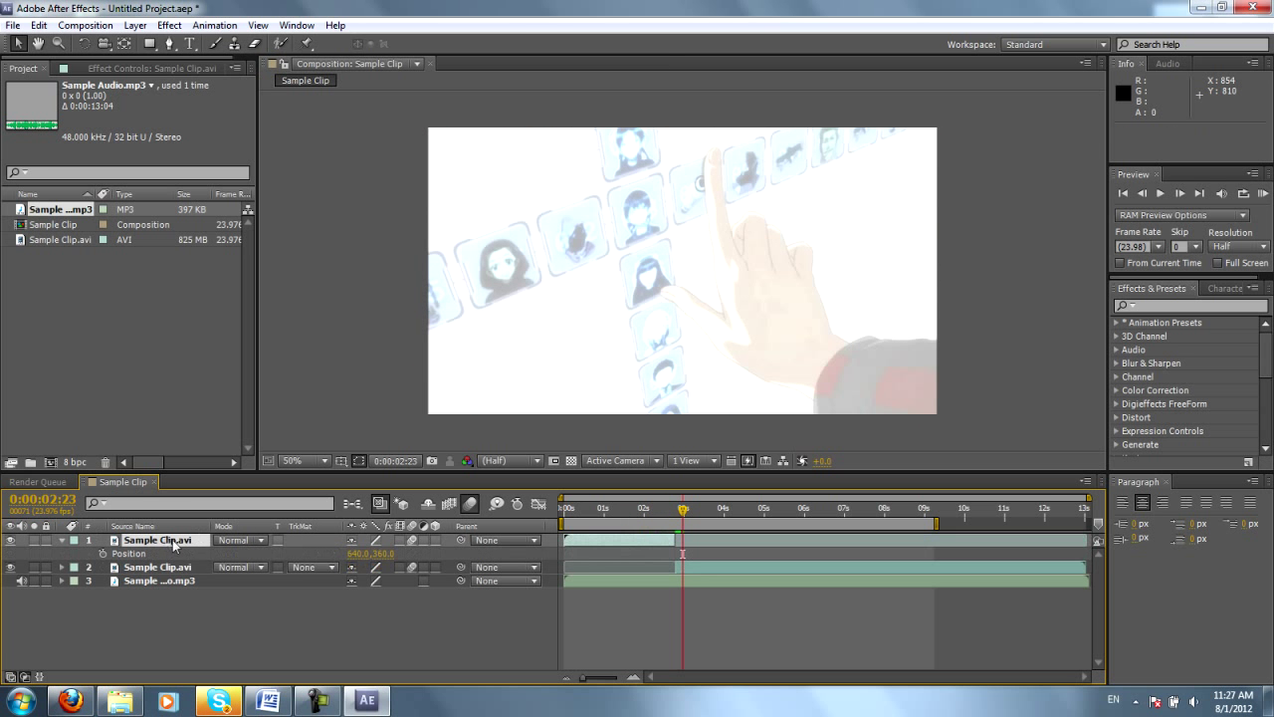
{"action": "left_click_drag", "start_coordinate": [649, 541], "coordinate": [702, 514]}
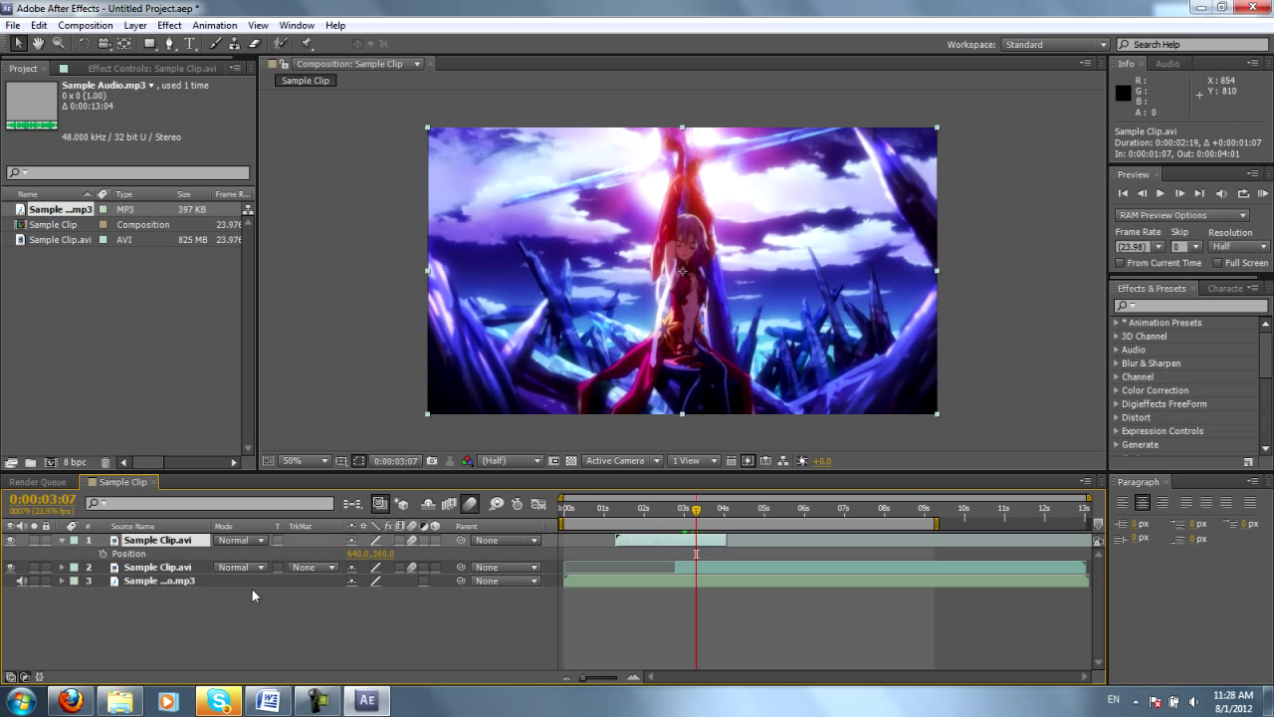
{"action": "key", "text": "t"}
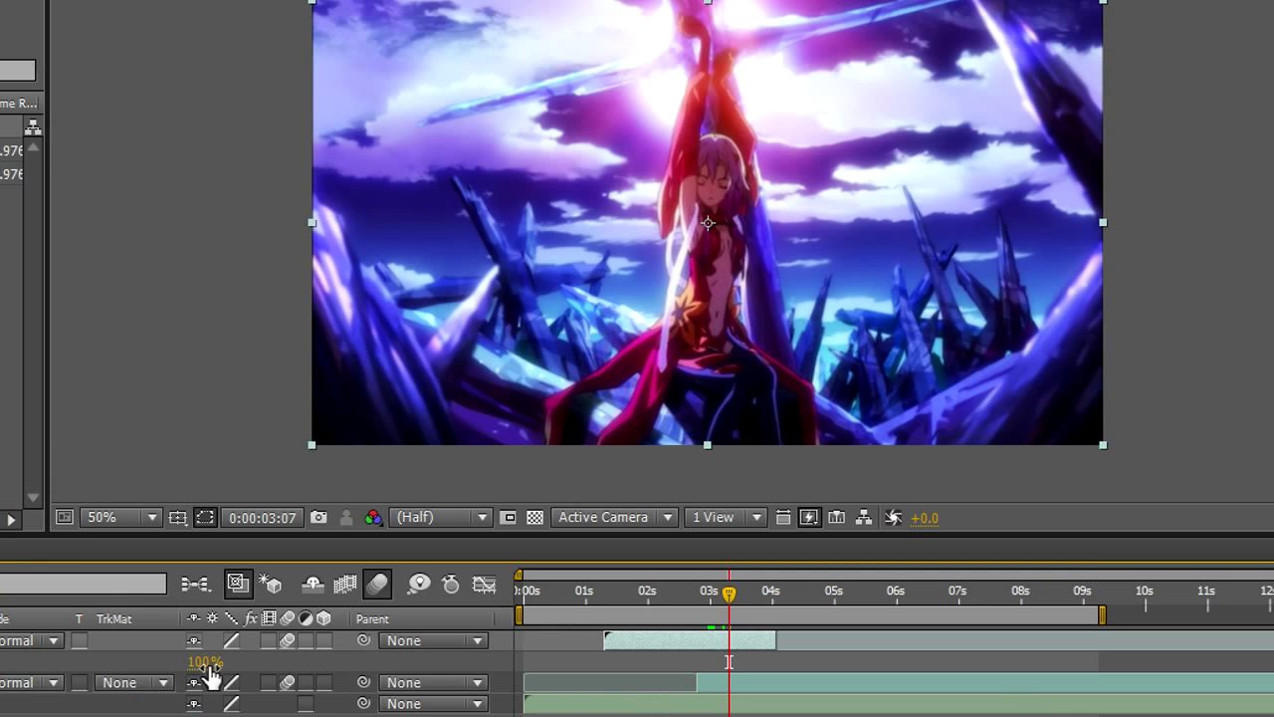
Step: Lower the top clip's opacity to 26% and preview the blended overlap
{"action": "left_click_drag", "start_coordinate": [358, 553], "coordinate": [294, 544]}
{"action": "left_click_drag", "start_coordinate": [103, 648], "coordinate": [194, 647]}
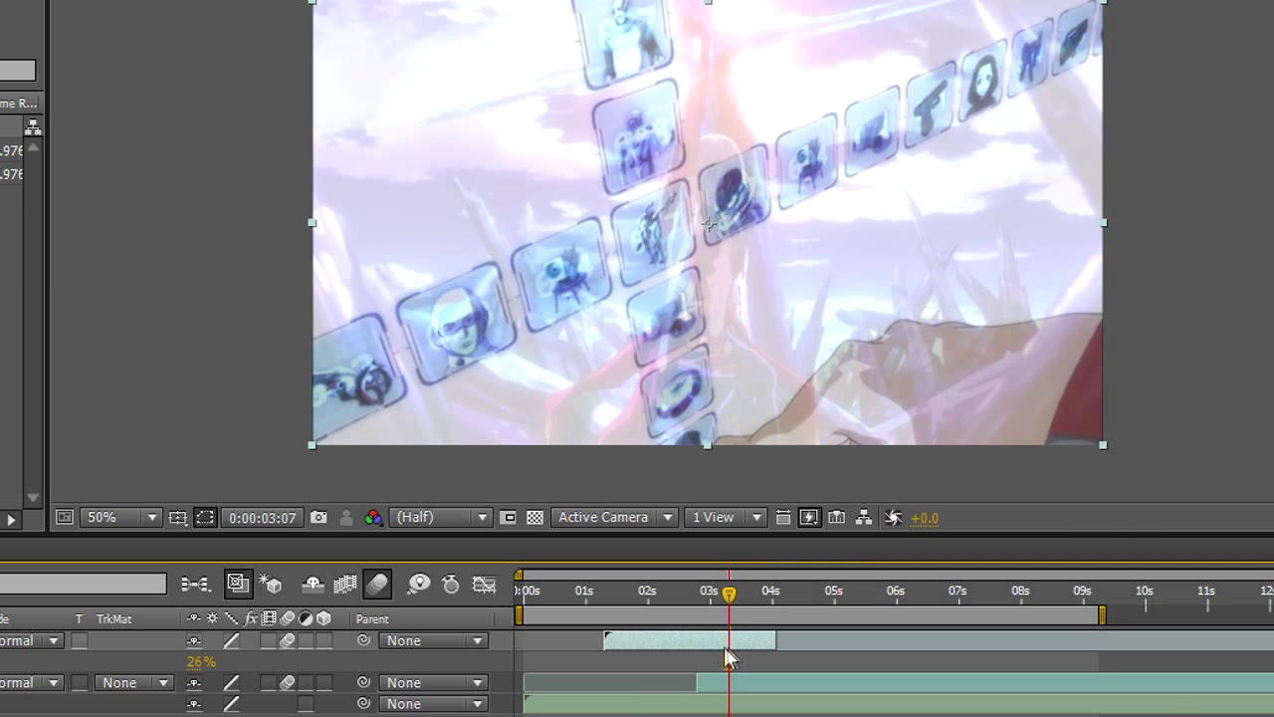
{"action": "key", "text": "KP_0"}
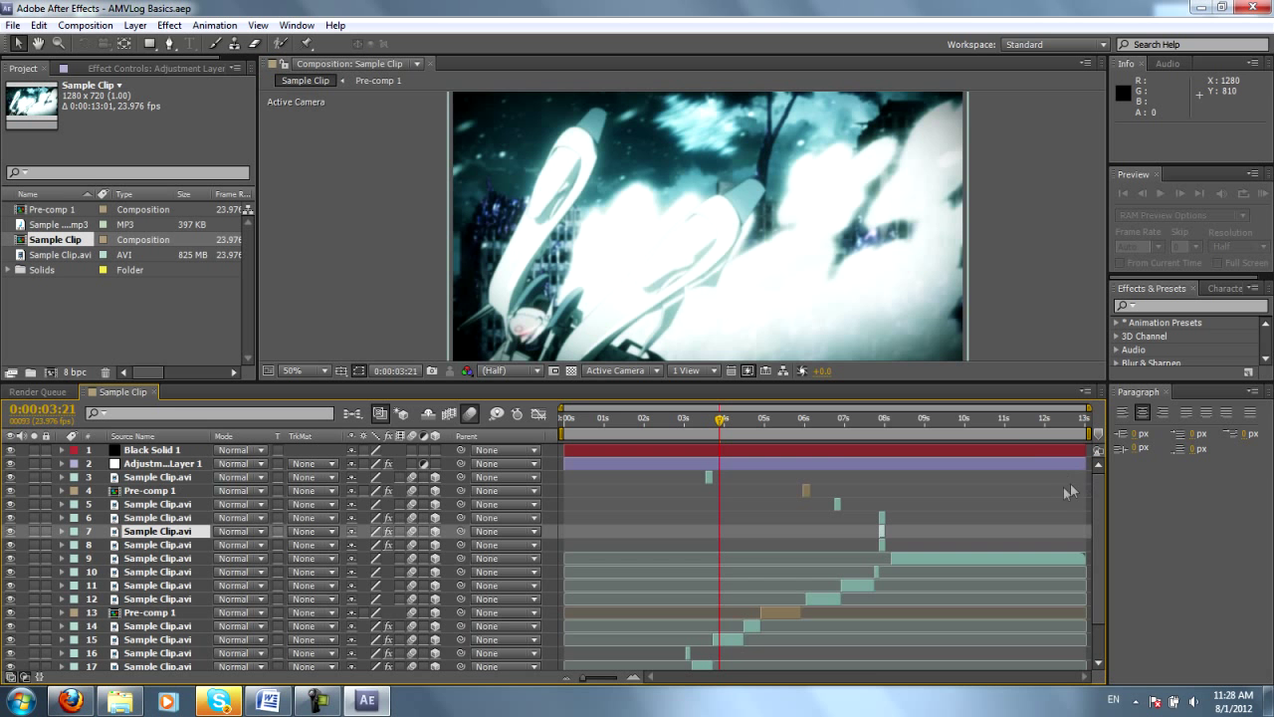
Step: Preview the overlap around 3-4 seconds, set the work area start, and open the Composition menu
{"action": "scroll", "coordinate": [1101, 597], "scroll_direction": "down", "scroll_amount": 1}
{"action": "scroll", "coordinate": [1101, 600], "scroll_direction": "down", "scroll_amount": 2}
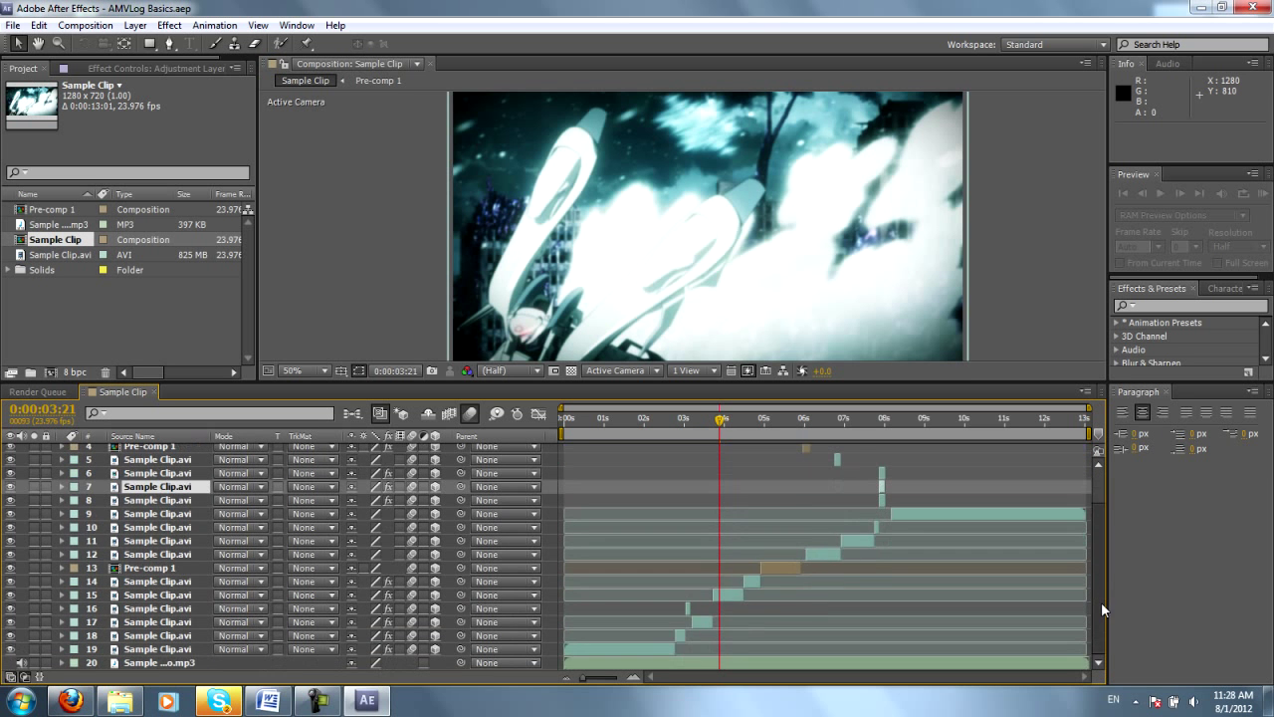
{"action": "scroll", "coordinate": [1101, 601], "scroll_direction": "up", "scroll_amount": 3}
{"action": "left_click_drag", "start_coordinate": [720, 423], "coordinate": [751, 442]}
{"action": "key", "text": "space"}
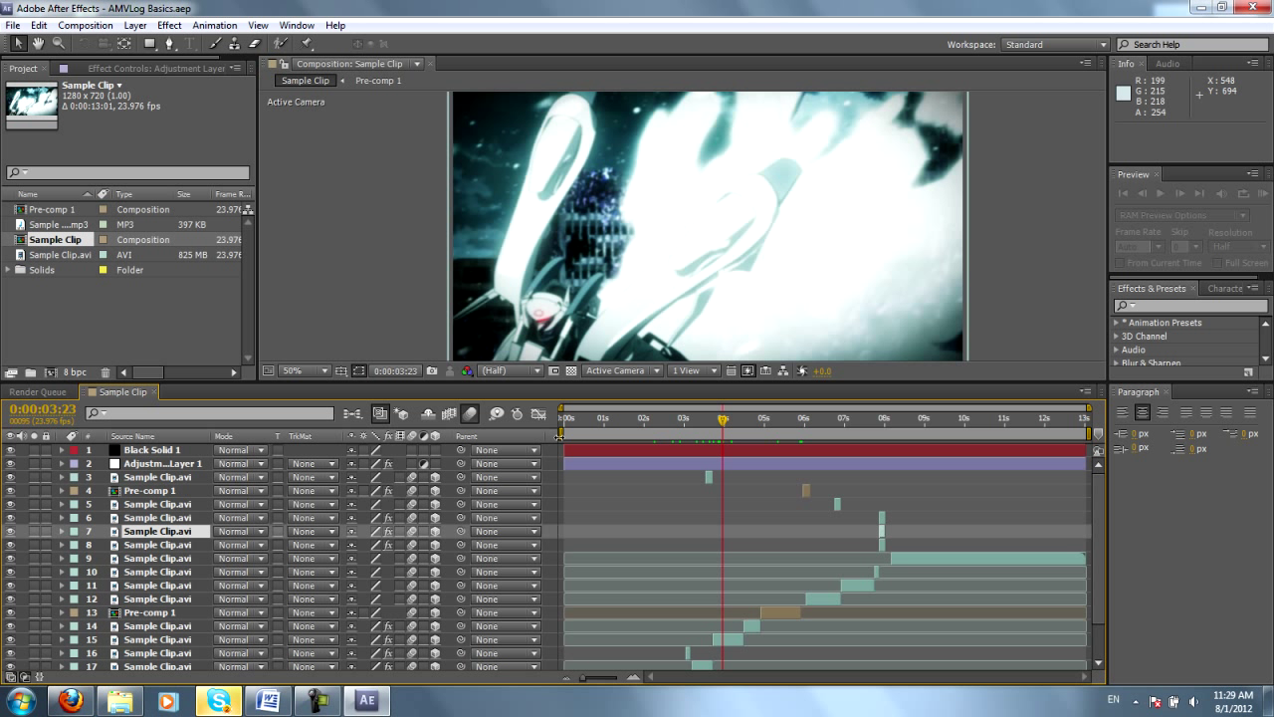
{"action": "left_click_drag", "start_coordinate": [560, 431], "coordinate": [563, 480]}
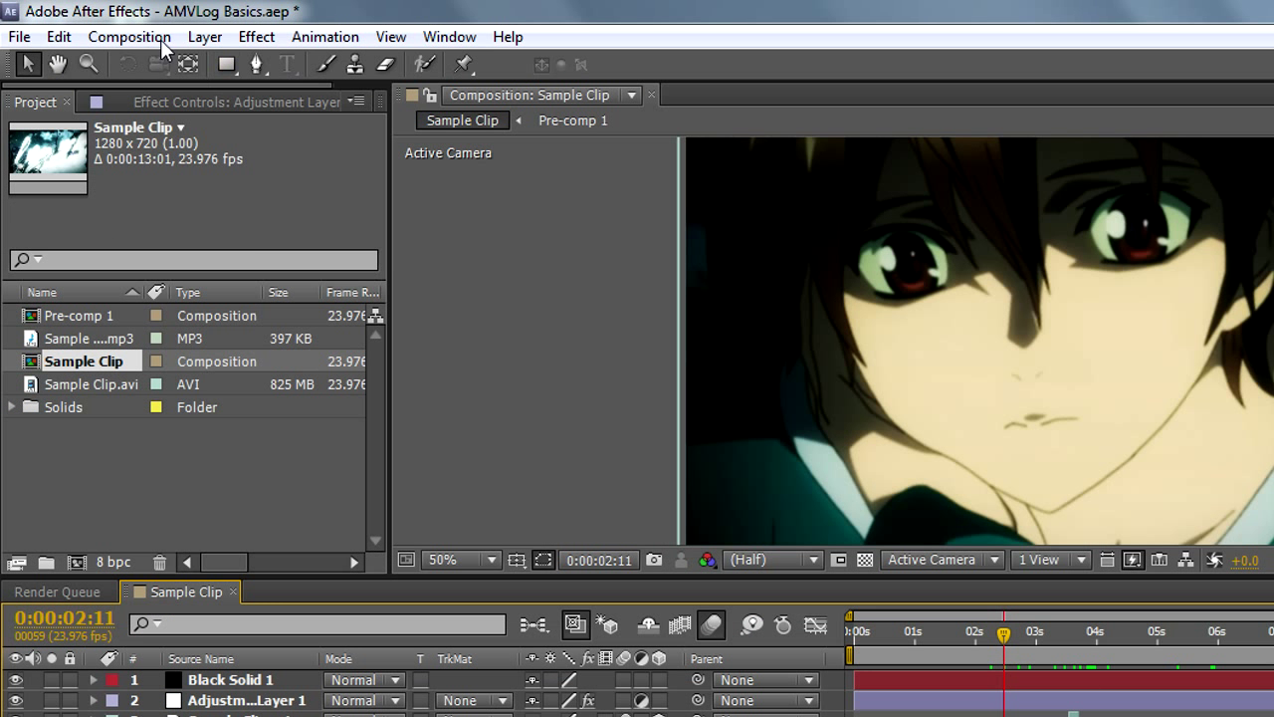
{"action": "left_click", "coordinate": [109, 27]}
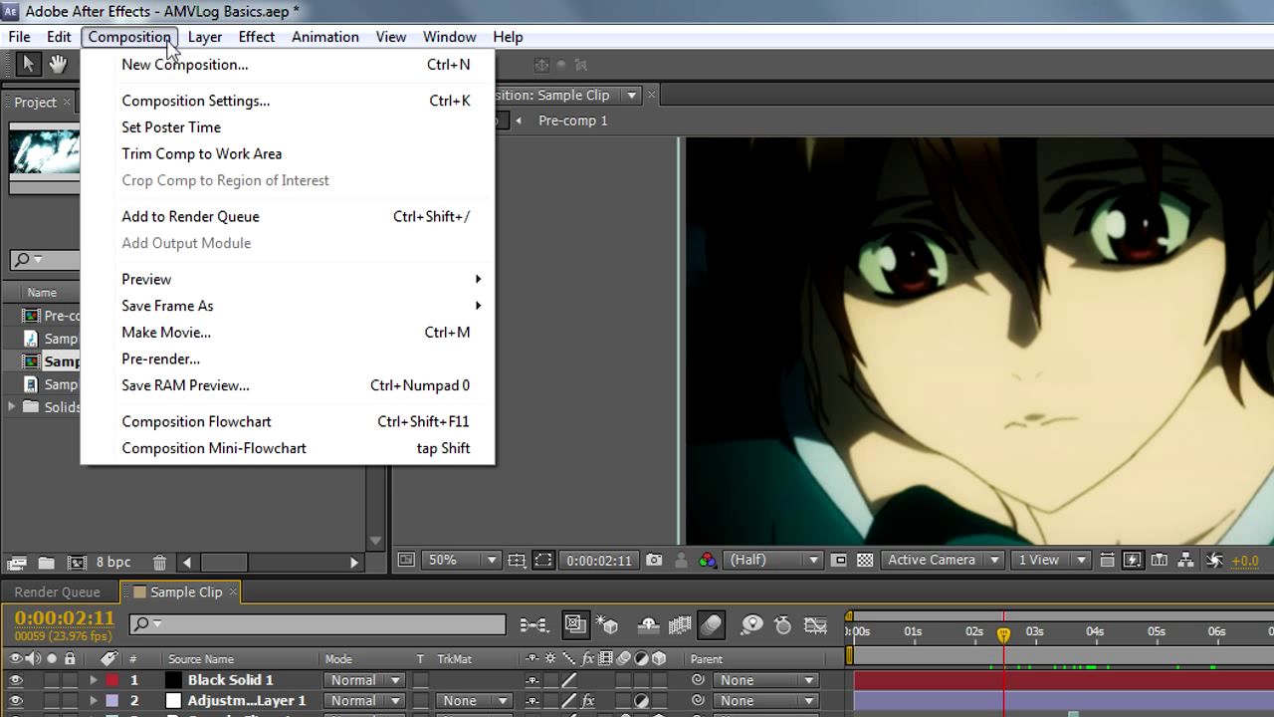
Step: Add Sample Clip to the render queue with best-quality render settings and AVI output
{"action": "left_click", "coordinate": [742, 488]}
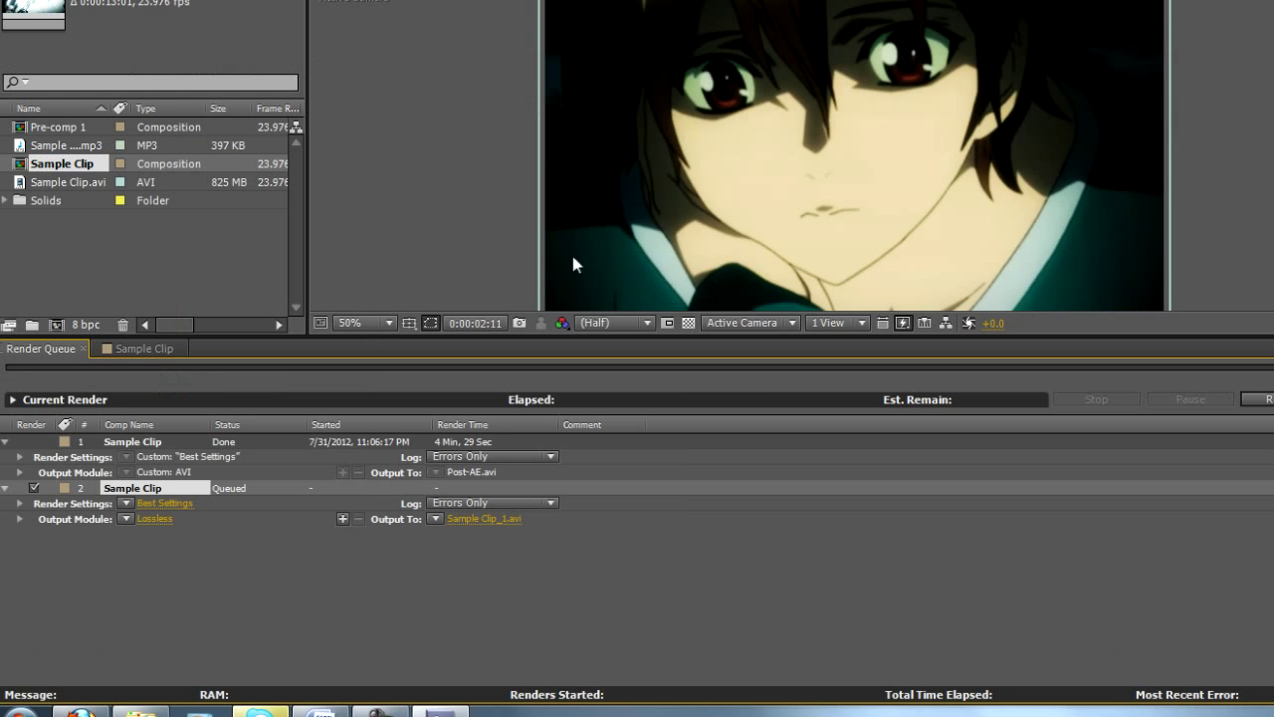
{"action": "left_click", "coordinate": [162, 502]}
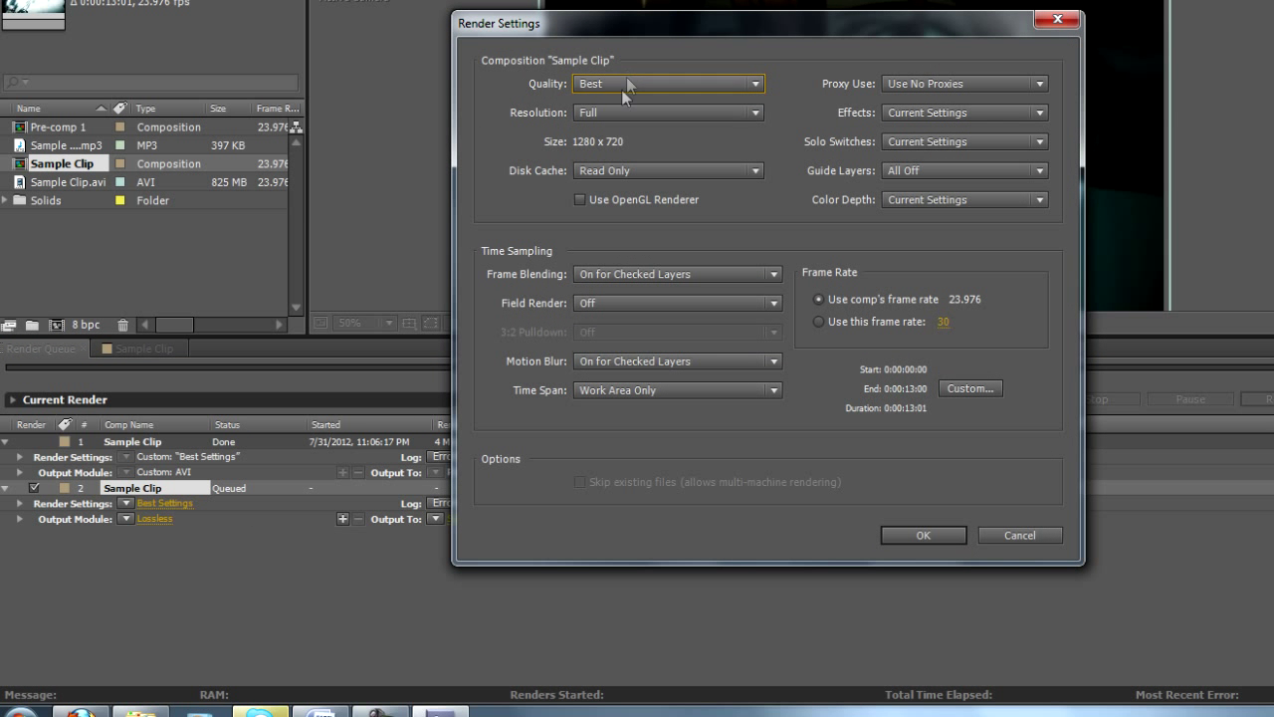
{"action": "left_click", "coordinate": [923, 534]}
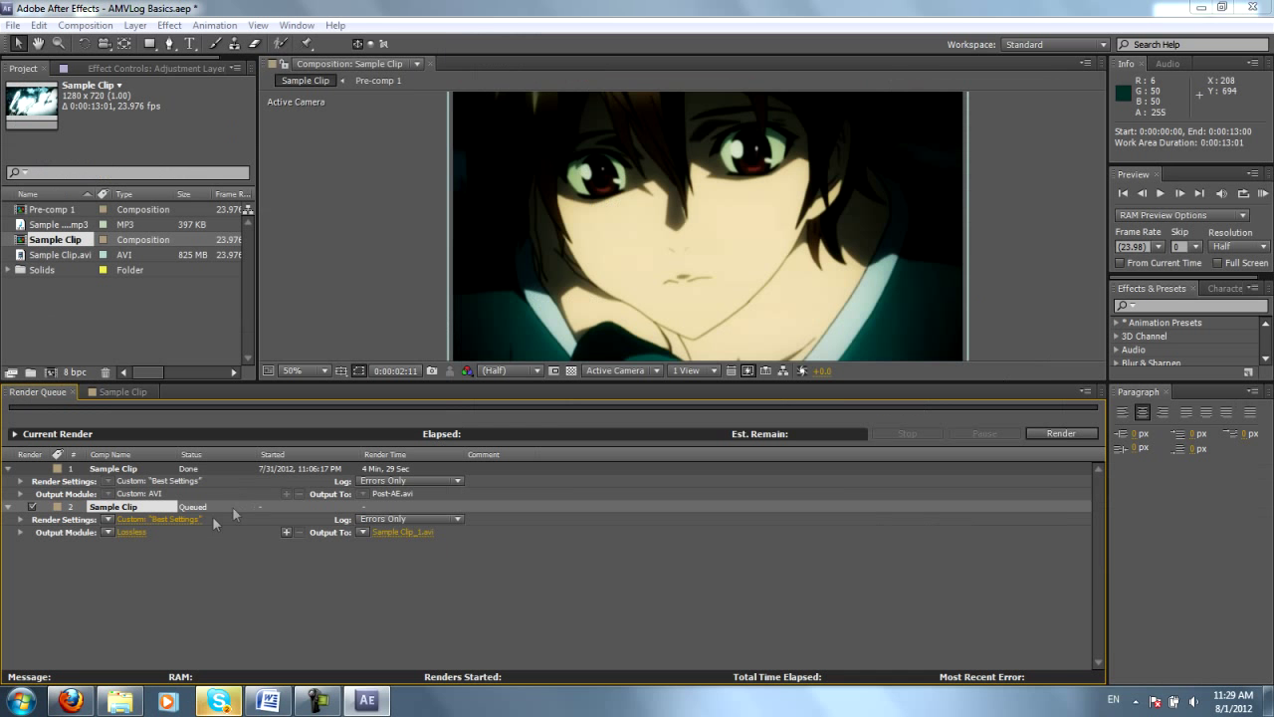
{"action": "left_click", "coordinate": [144, 535]}
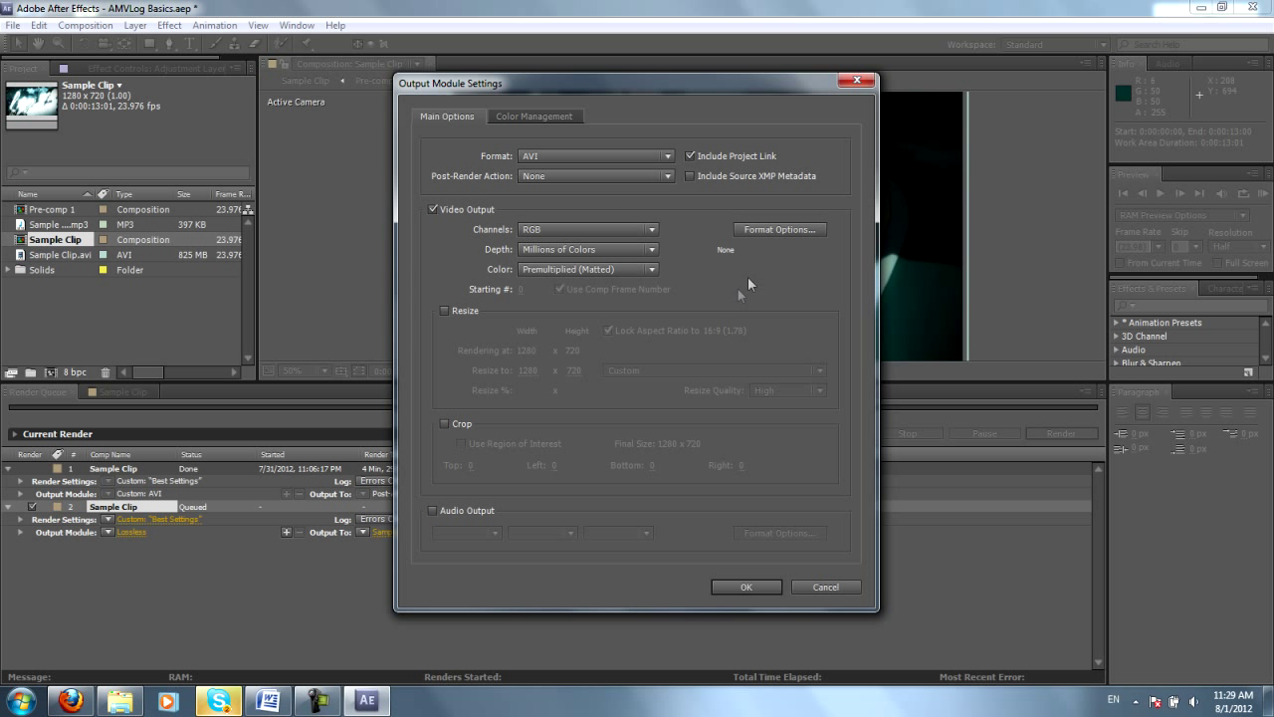
{"action": "left_click", "coordinate": [746, 586]}
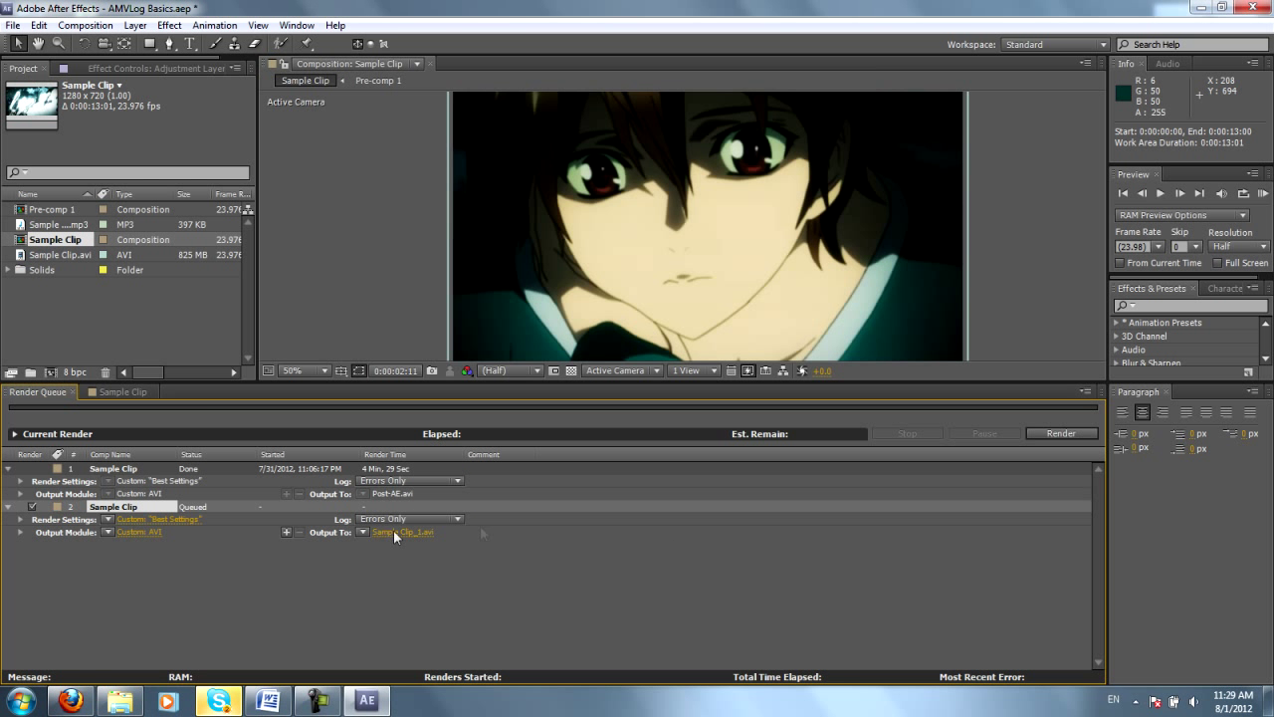
Step: Cancel the Post-AE output file choice, close the Render Queue, and reopen AMVlog Beginners in Vegas
{"action": "left_click", "coordinate": [399, 532]}
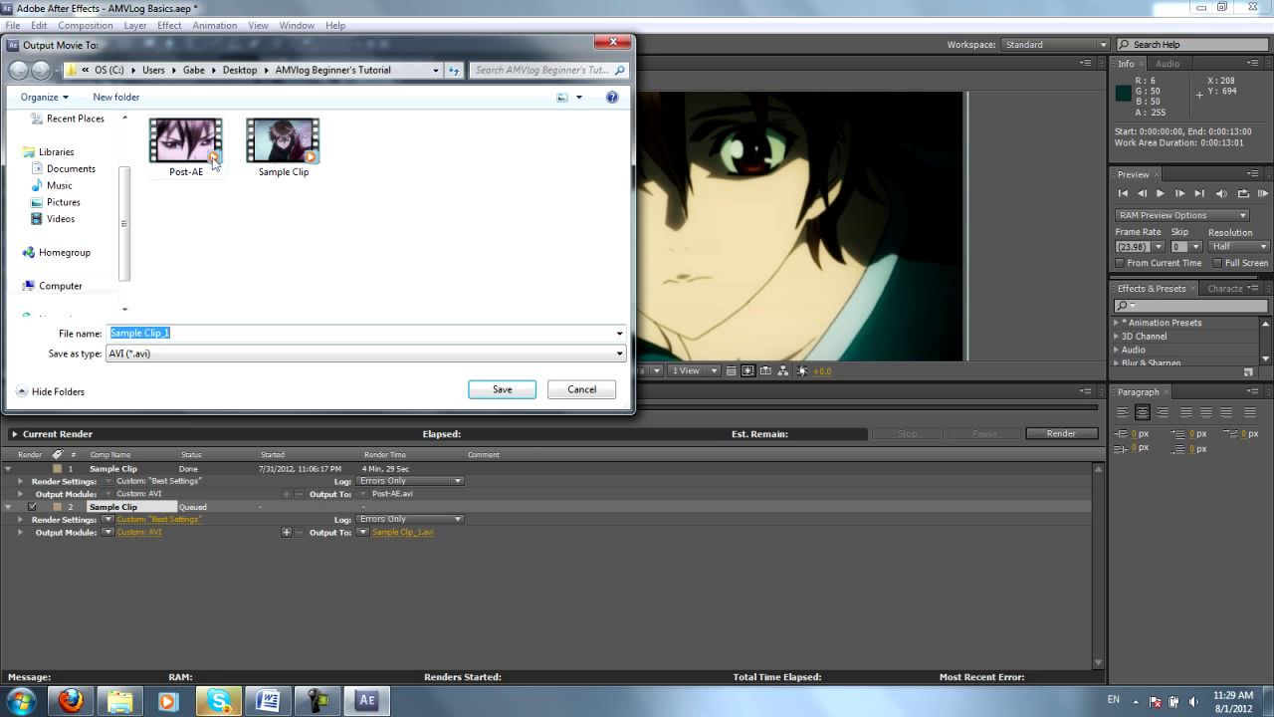
{"action": "left_click", "coordinate": [203, 160]}
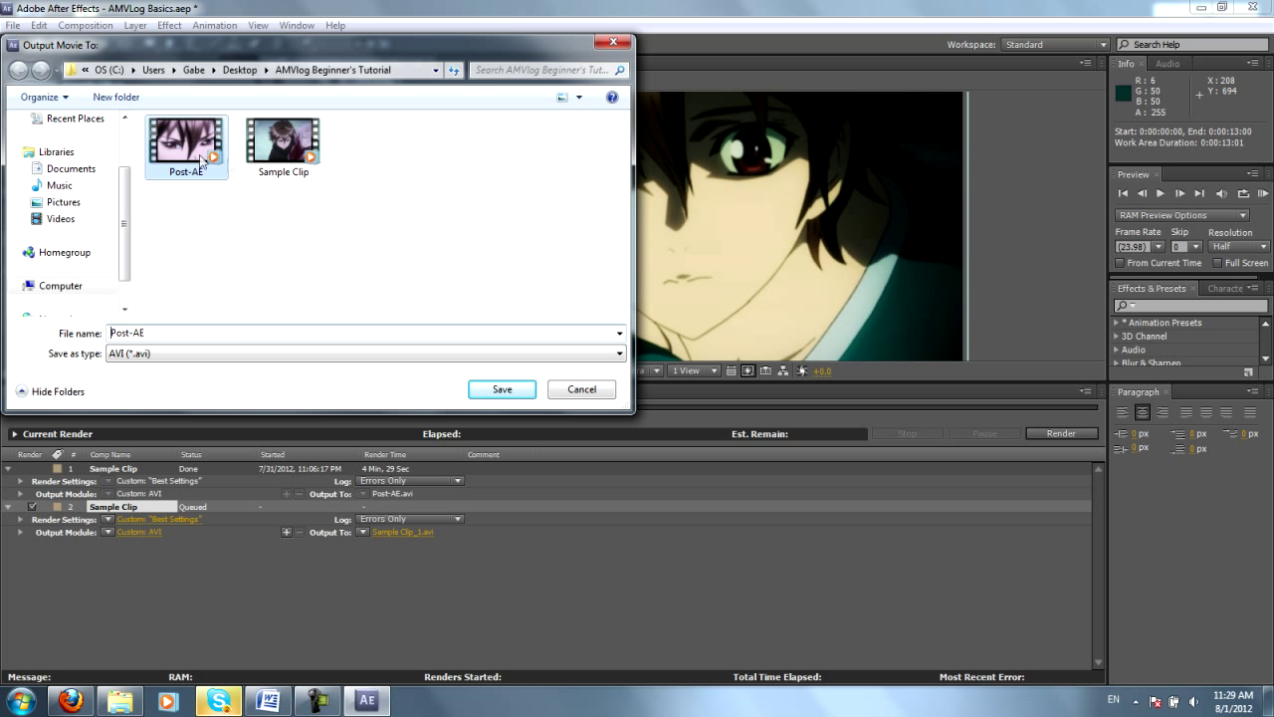
{"action": "left_click", "coordinate": [581, 391]}
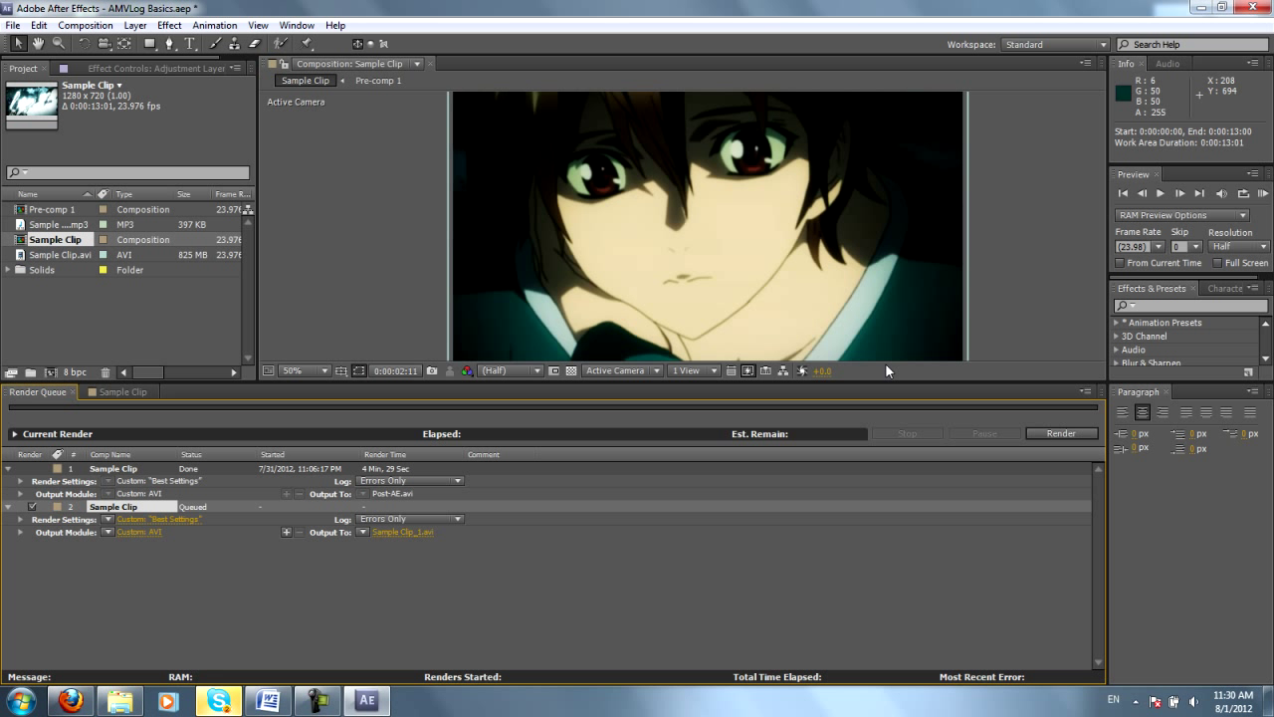
{"action": "left_click", "coordinate": [121, 391]}
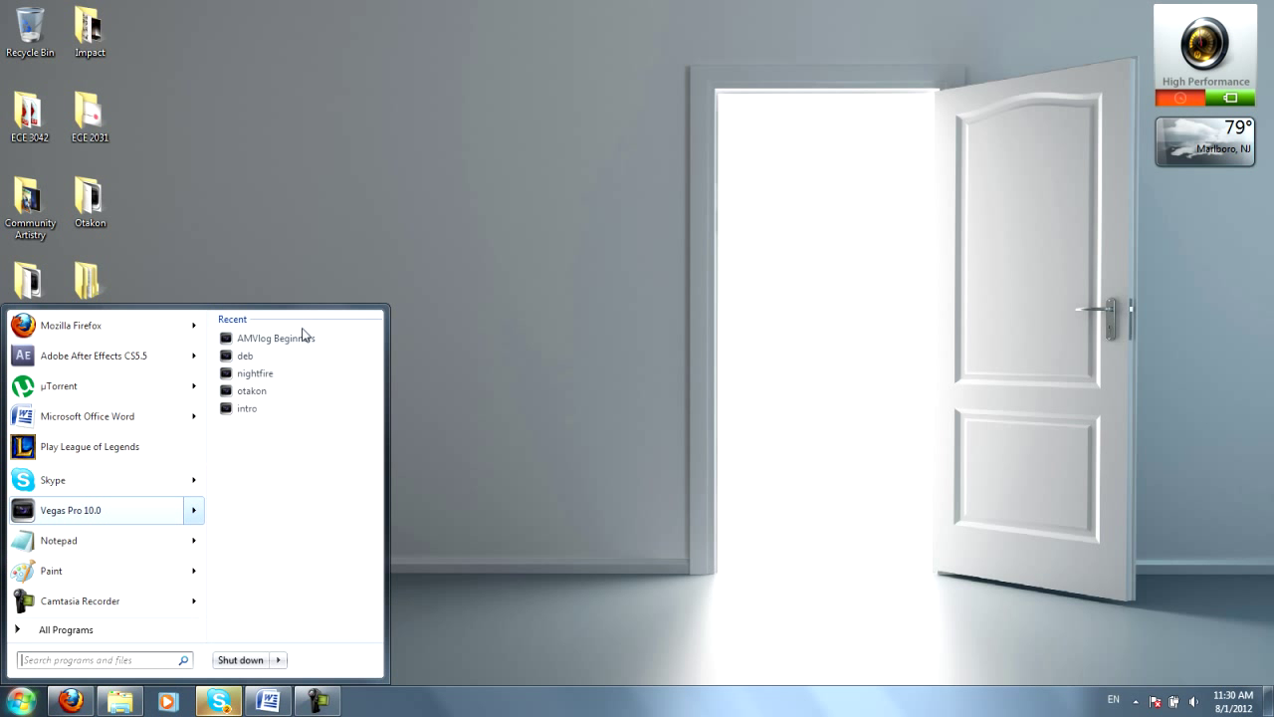
{"action": "left_click", "coordinate": [304, 333]}
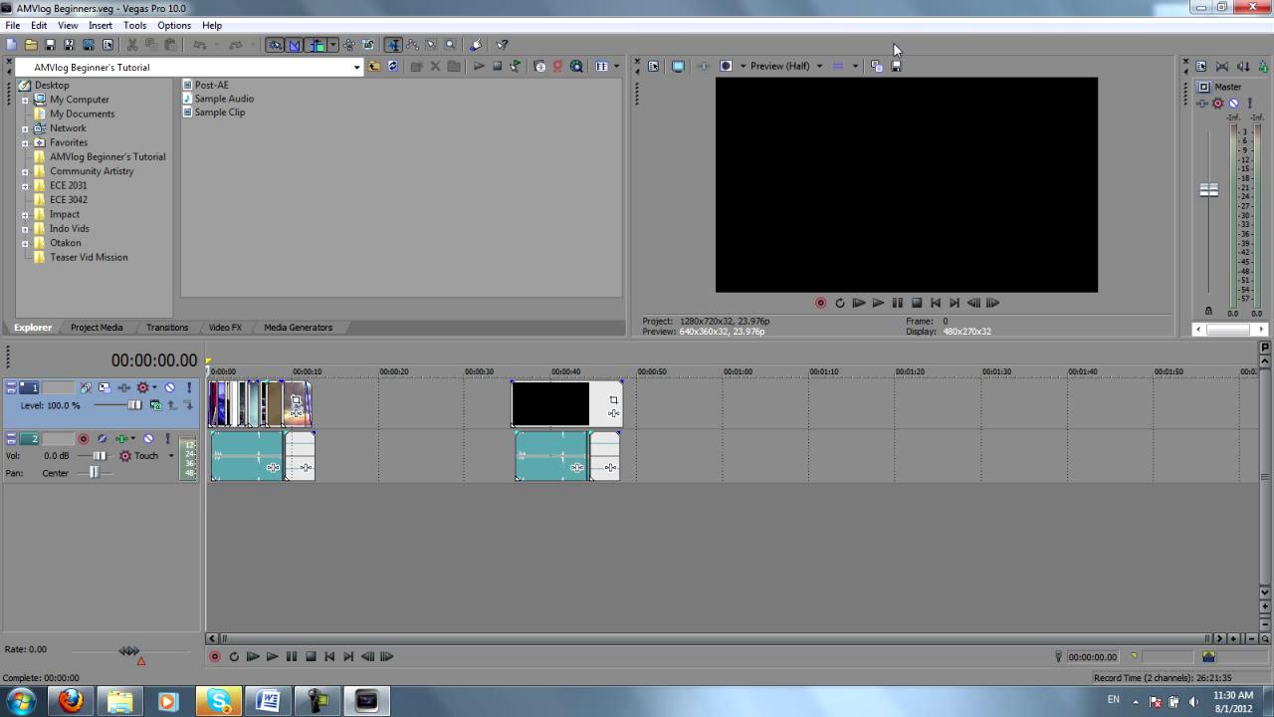
Step: Check Post-AE in the tutorial folder and Vegas Explorer: 1280x720, 23.976 fps, uncompressed
{"action": "left_click", "coordinate": [1200, 7]}
{"action": "double_click", "coordinate": [27, 380]}
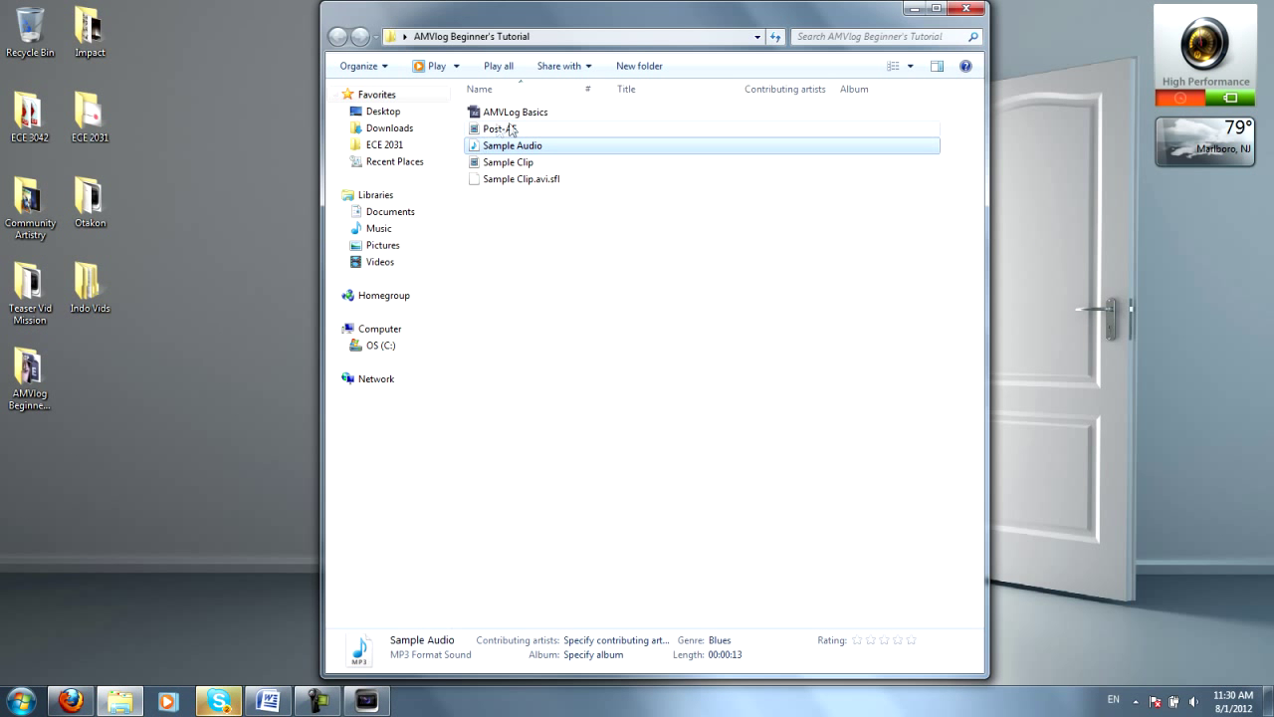
{"action": "left_click", "coordinate": [508, 129]}
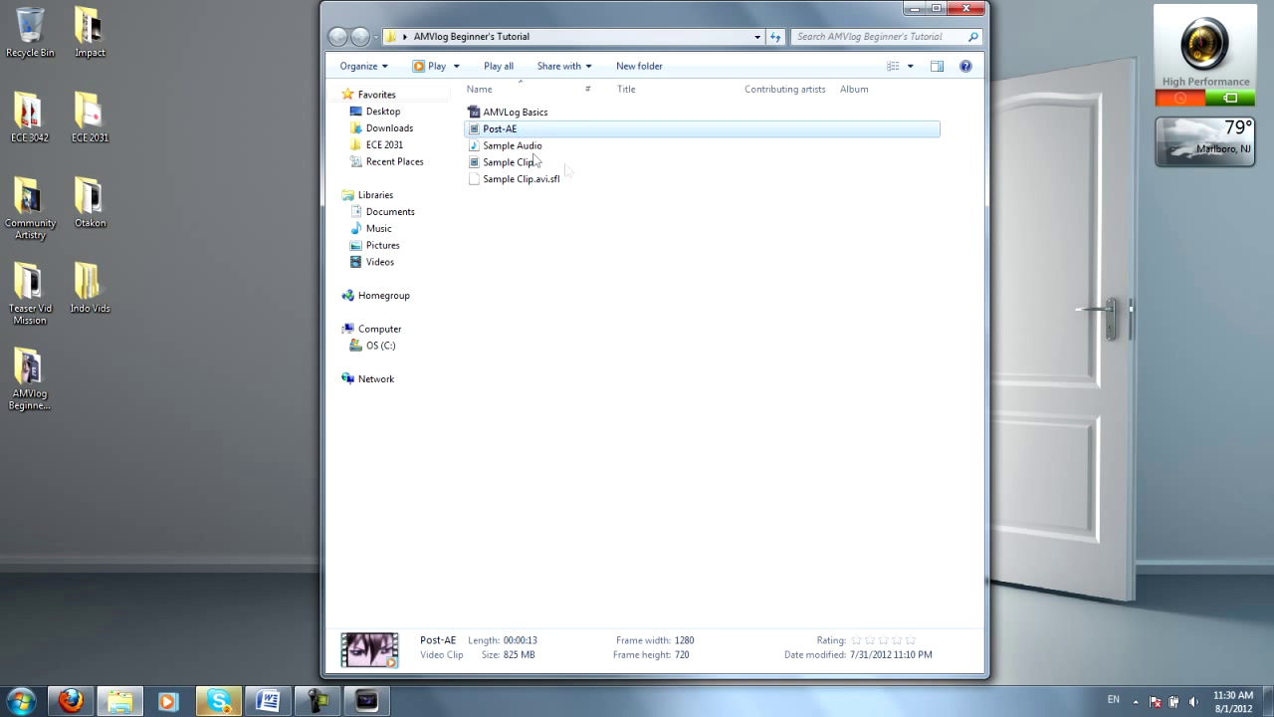
{"action": "key", "text": "alt+Tab"}
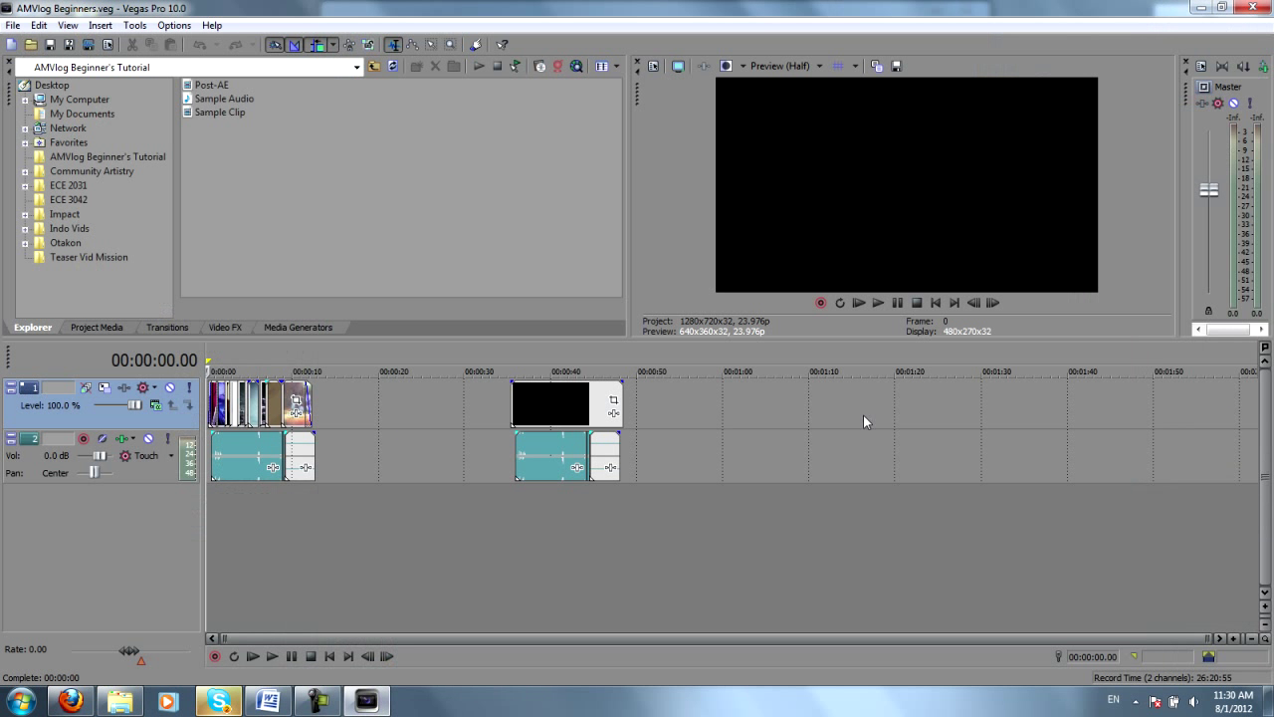
{"action": "left_click", "coordinate": [209, 87]}
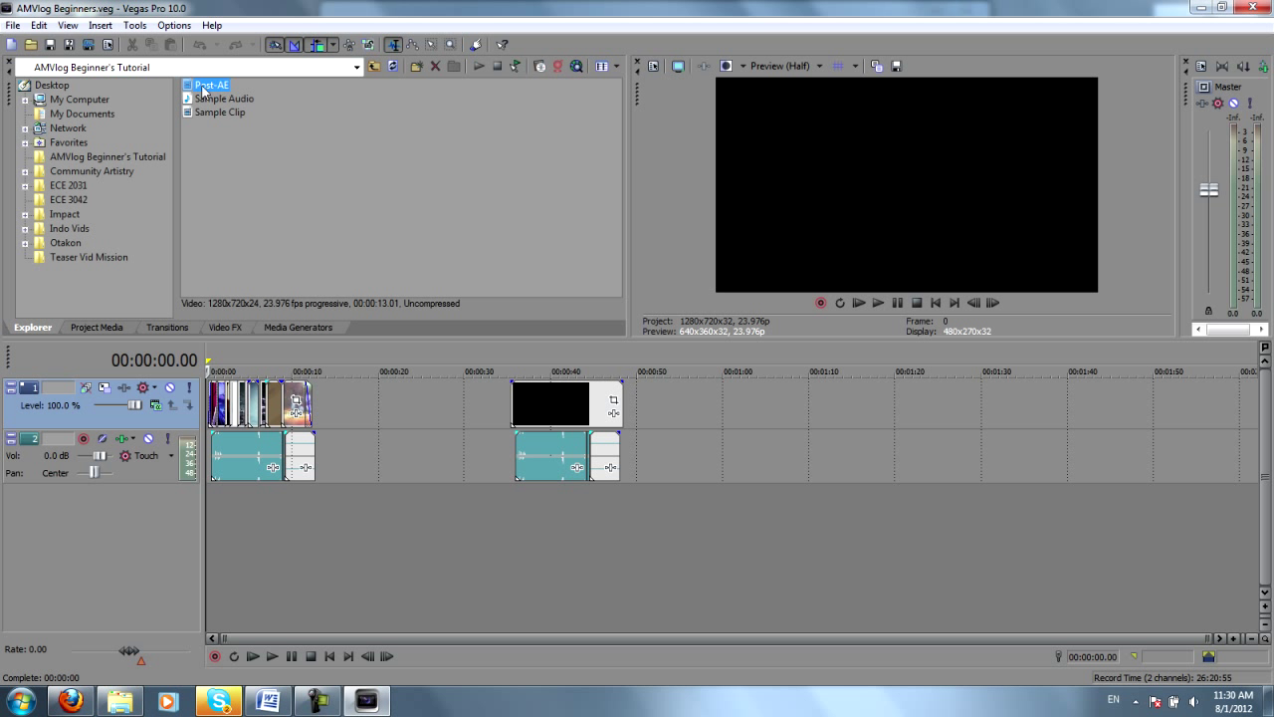
{"action": "left_click", "coordinate": [518, 408]}
{"action": "scroll", "coordinate": [519, 408], "scroll_direction": "up", "scroll_amount": 1}
{"action": "left_click", "coordinate": [245, 470]}
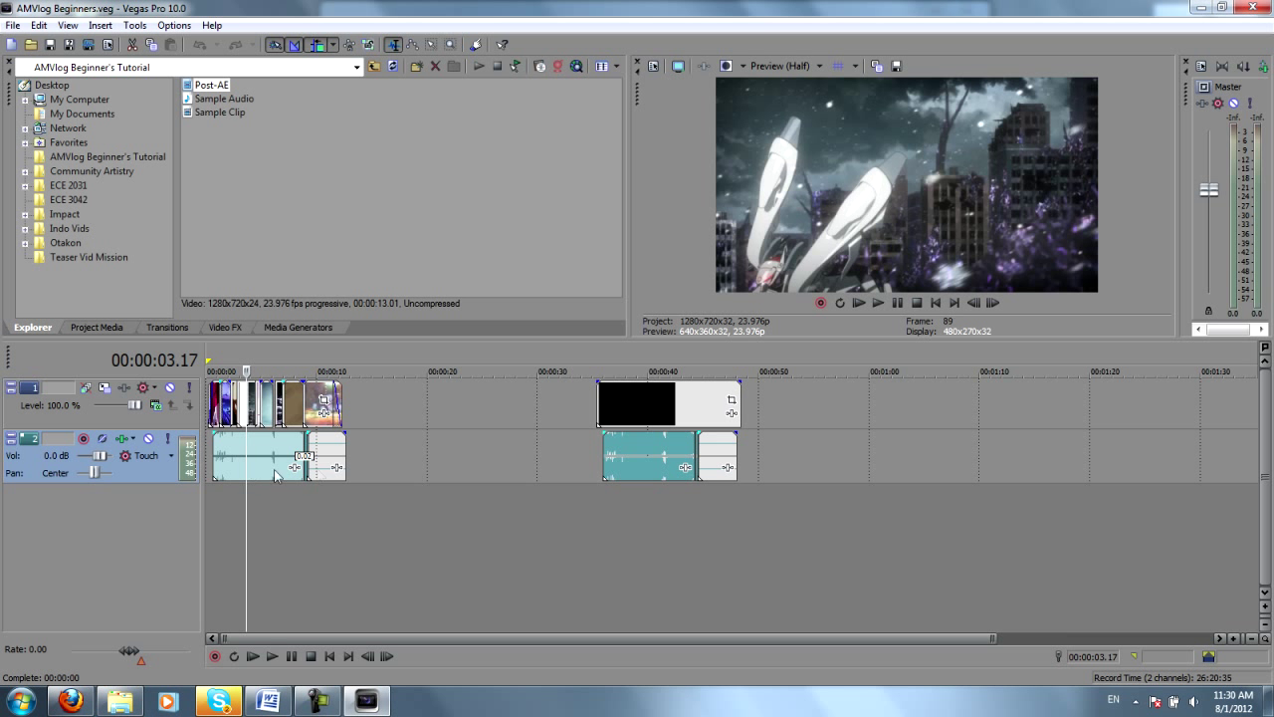
{"action": "scroll", "coordinate": [536, 467], "scroll_direction": "up", "scroll_amount": 1}
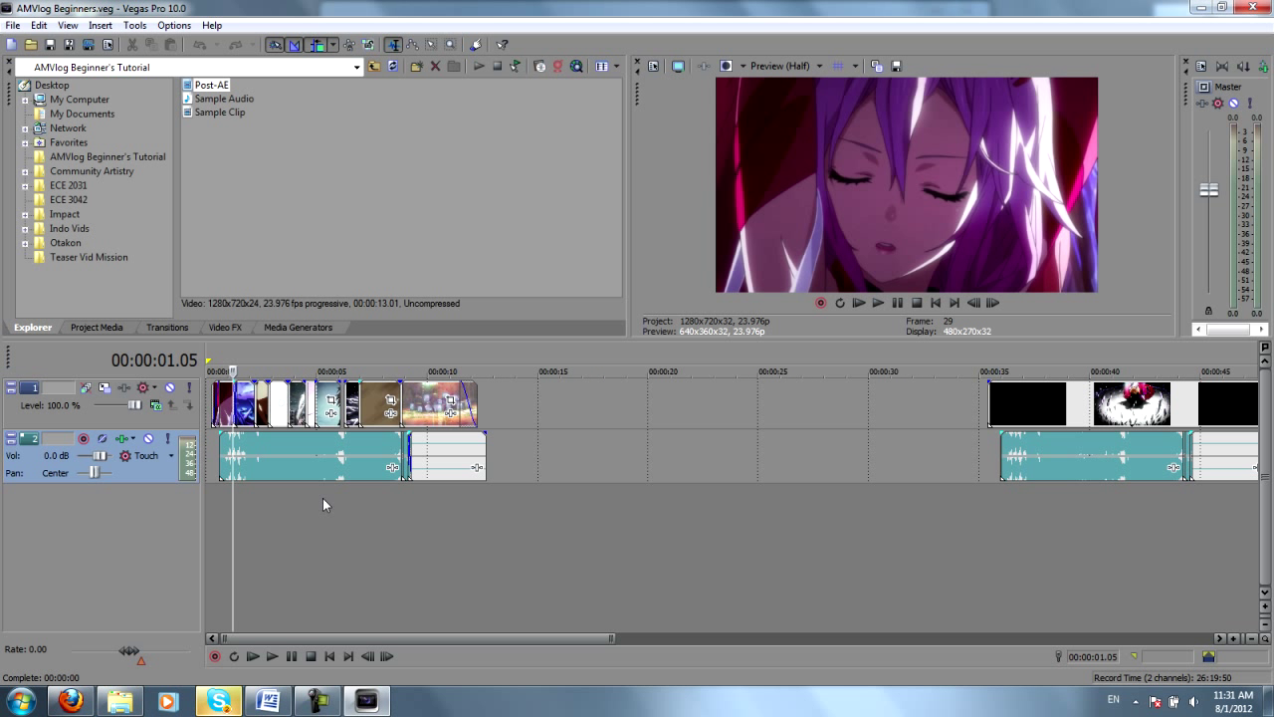
{"action": "left_click", "coordinate": [1018, 500]}
{"action": "left_click", "coordinate": [1057, 492]}
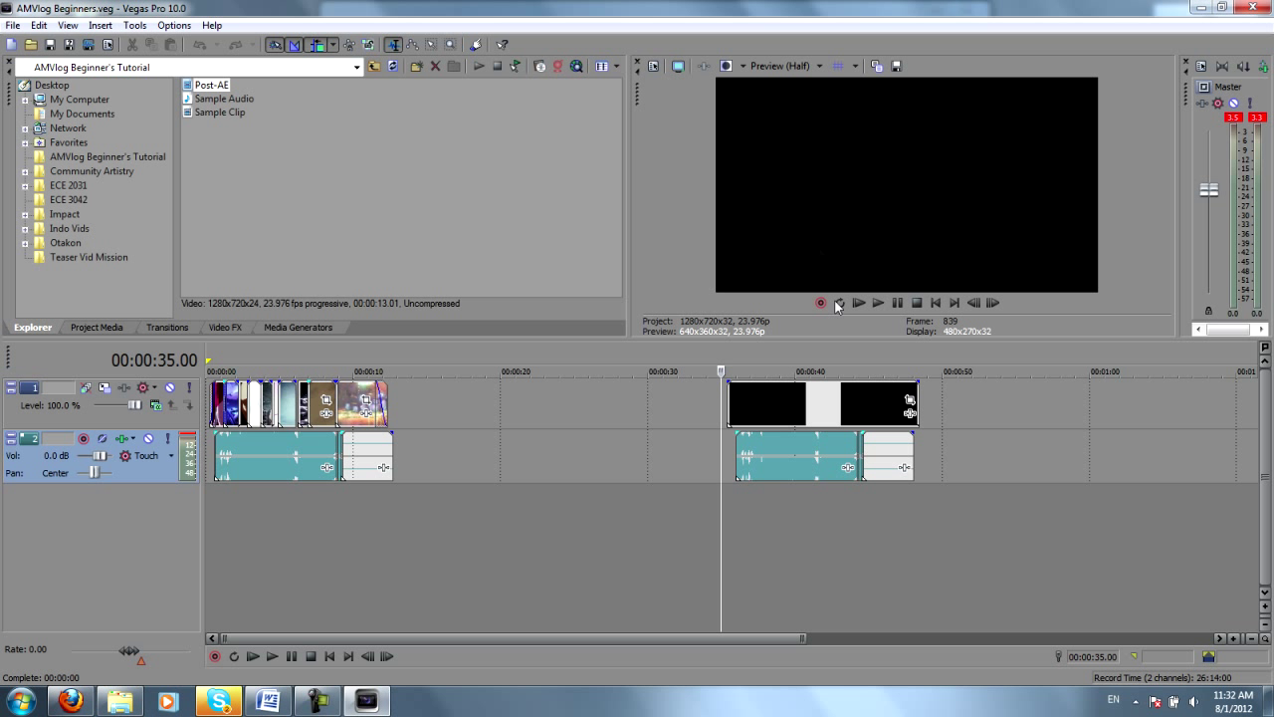
Step: Mark and then clear a time selection around the second clip group, then minimize Vegas
{"action": "left_click", "coordinate": [778, 395]}
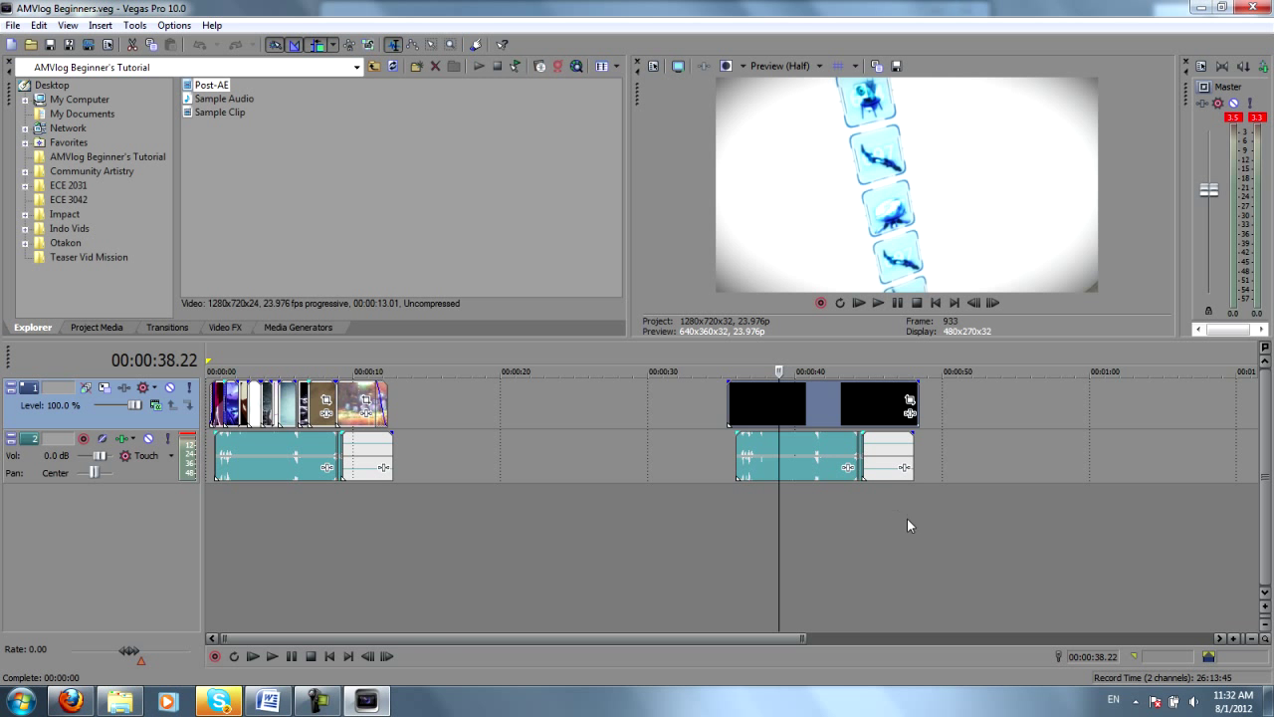
{"action": "scroll", "coordinate": [860, 544], "scroll_direction": "up", "scroll_amount": 3}
{"action": "left_click_drag", "start_coordinate": [874, 530], "coordinate": [443, 537]}
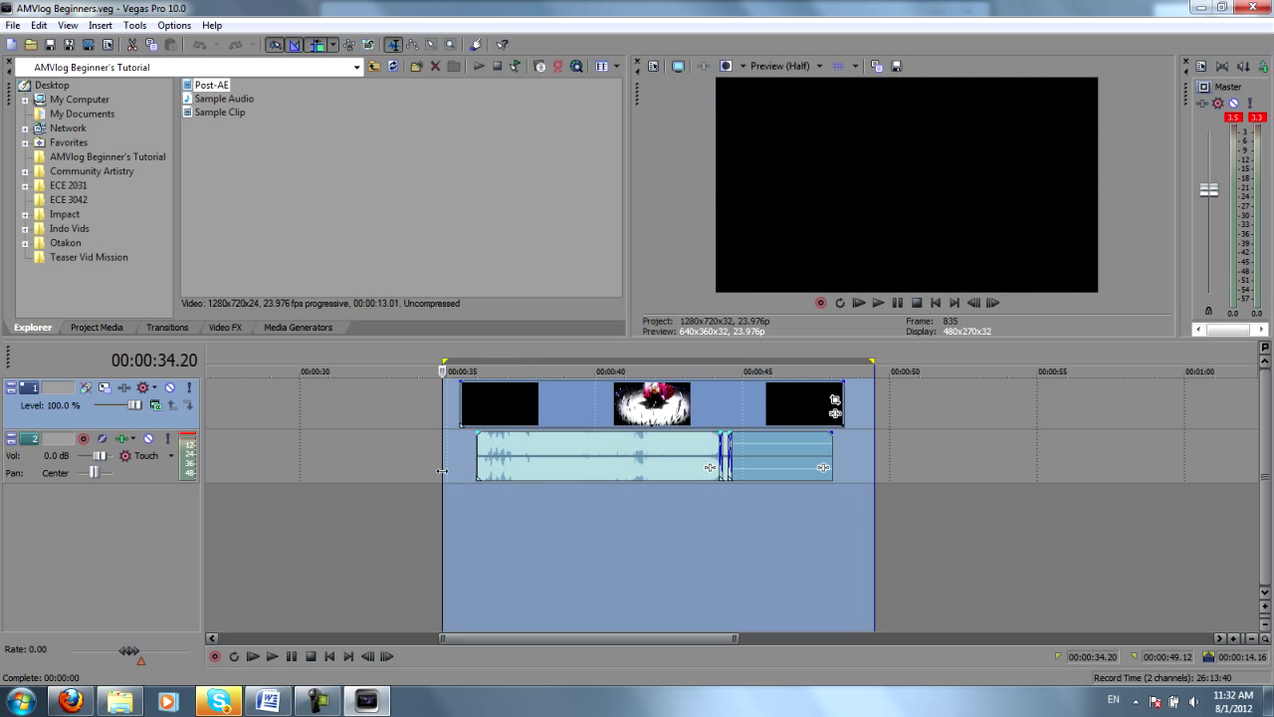
{"action": "left_click", "coordinate": [13, 25]}
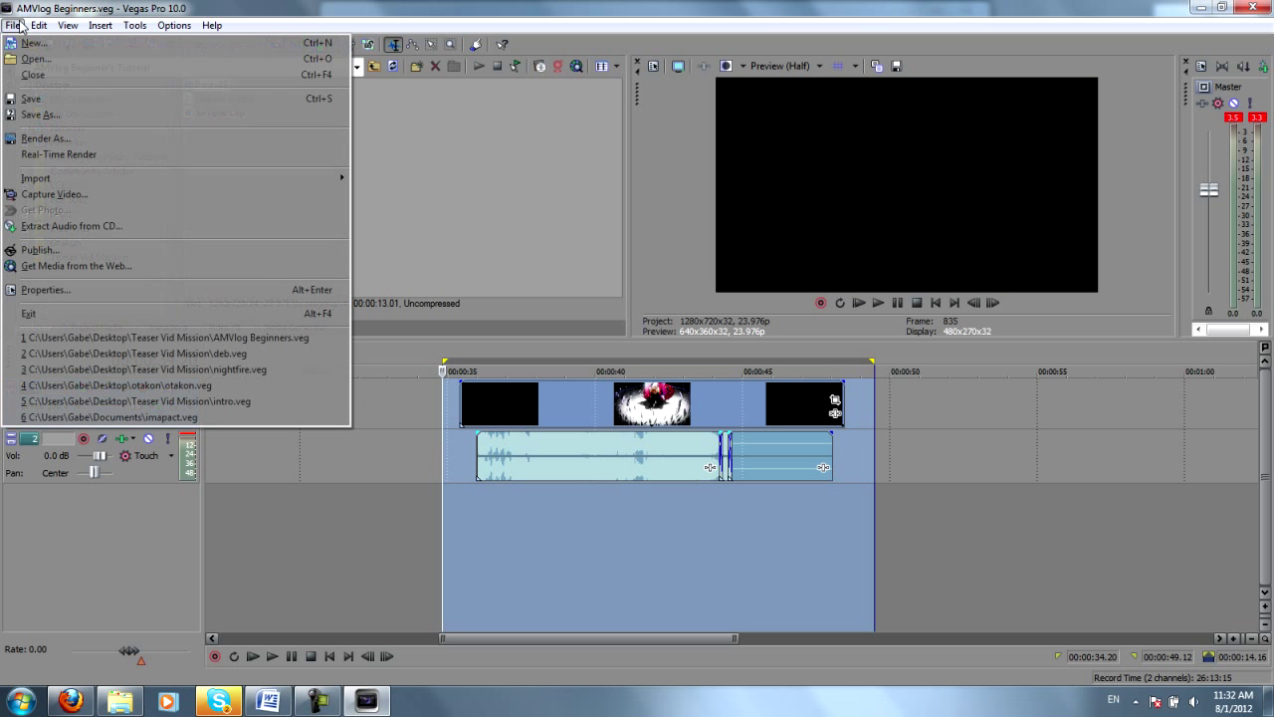
{"action": "left_click", "coordinate": [251, 8]}
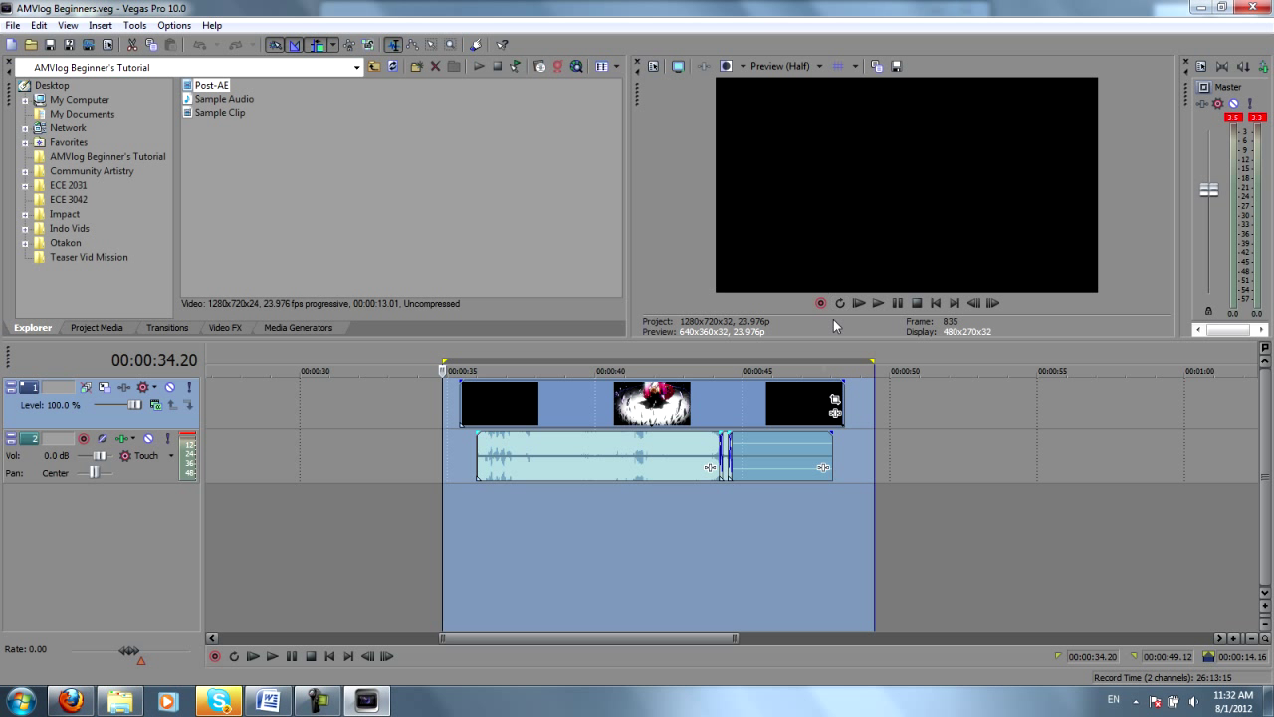
{"action": "left_click", "coordinate": [539, 488]}
{"action": "scroll", "coordinate": [623, 418], "scroll_direction": "down", "scroll_amount": 3}
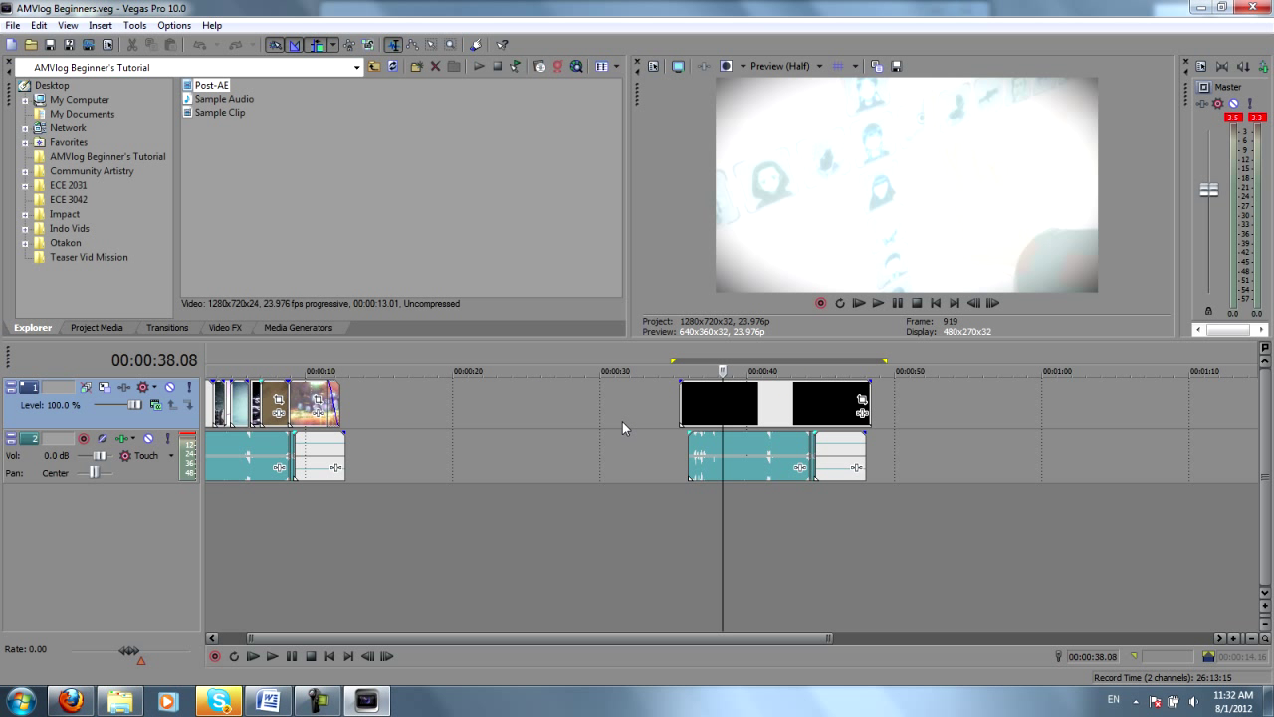
{"action": "left_click", "coordinate": [1200, 8]}
Step: Minimize the tutorial folder and bring Firefox's AMVlogChannel YouTube page to the front
{"action": "left_click", "coordinate": [914, 7]}
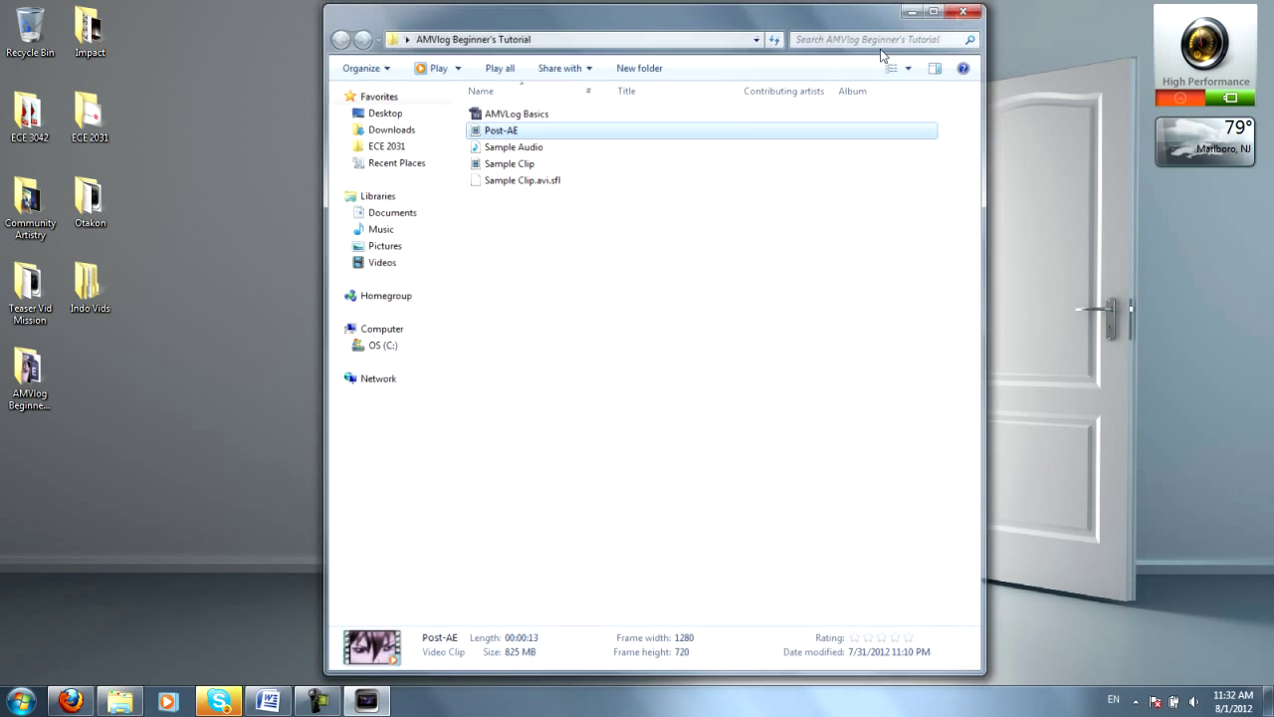
{"action": "left_click", "coordinate": [69, 701]}
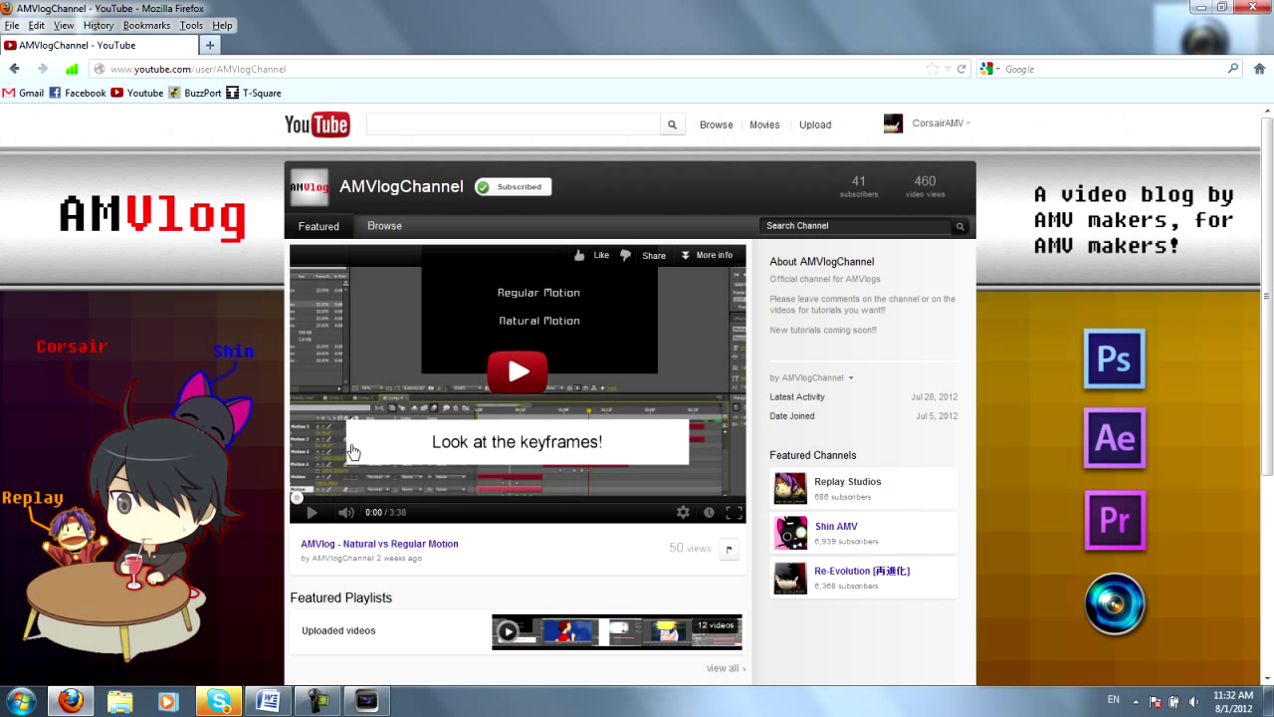